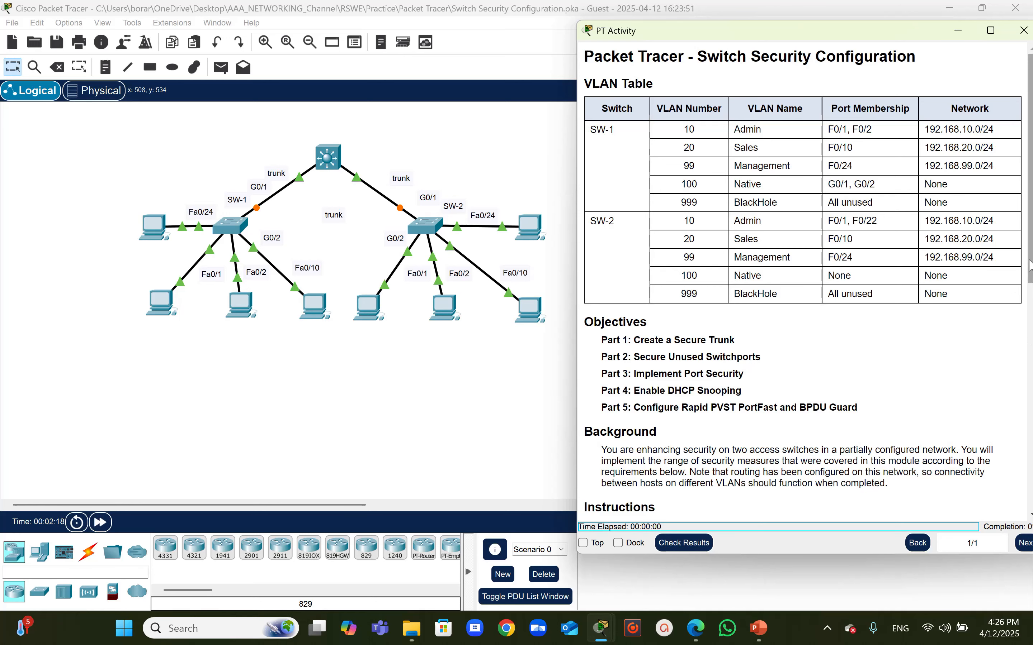
- Connect GigabitEthernet0/2 of SW-1 to GigabitEthernet0/2 of SW-2 with a Copper Straight-Through cable
left_click_drag(1029, 276, 1028, 423)
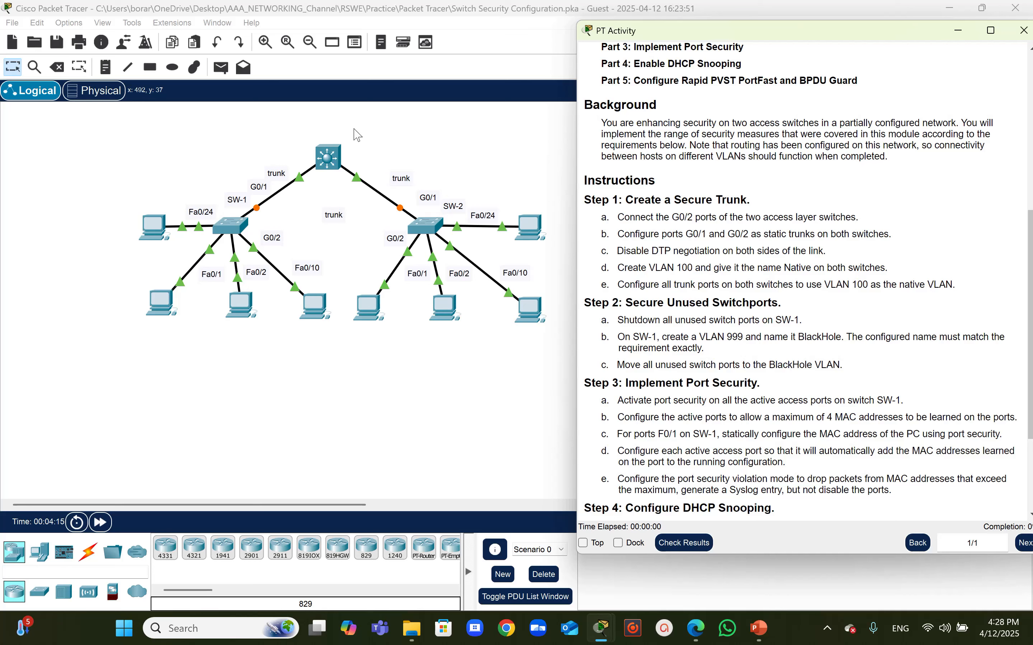
left_click(91, 559)
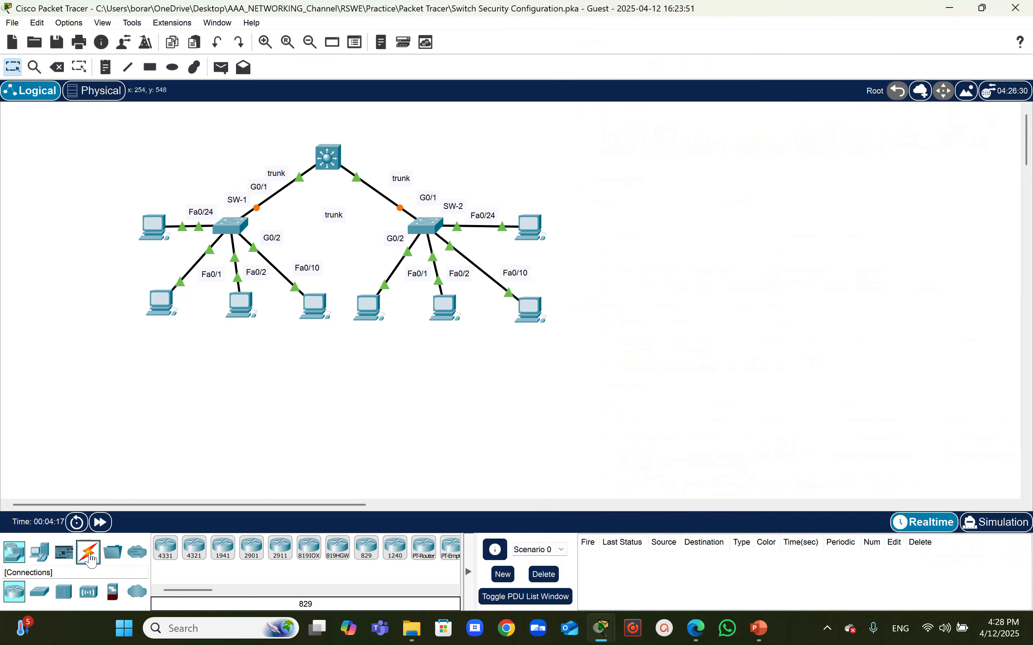
left_click(90, 559)
left_click(222, 548)
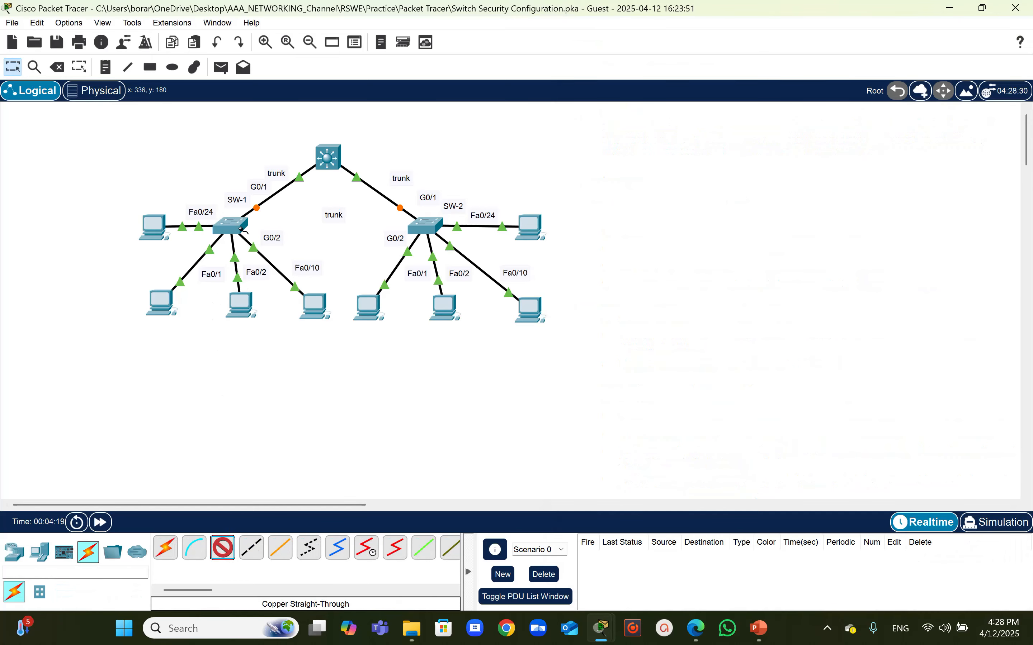
left_click(242, 230)
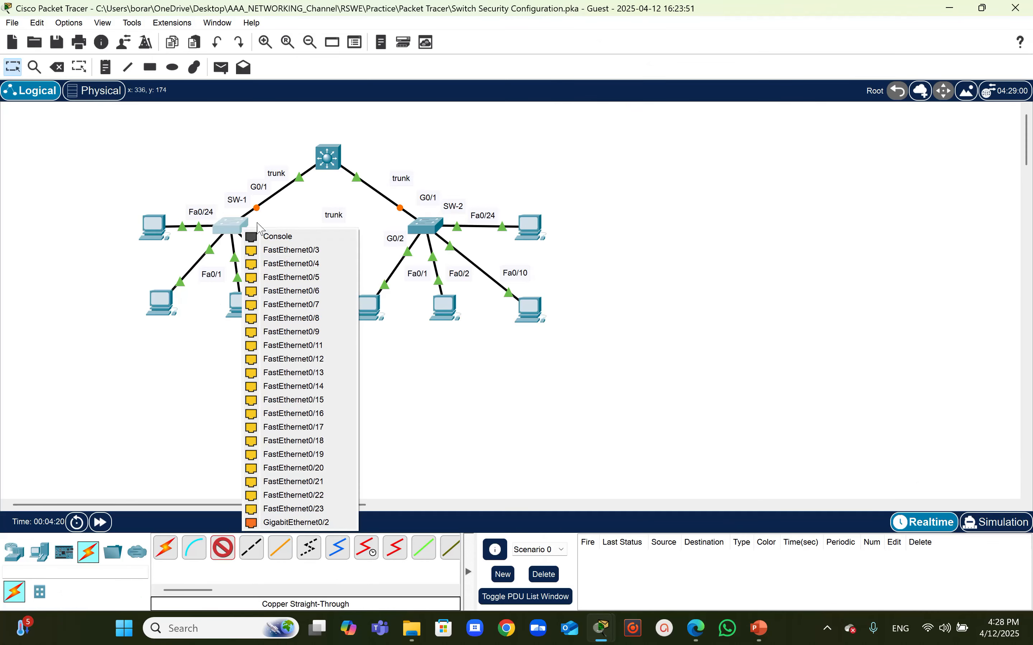
left_click(297, 529)
left_click(423, 230)
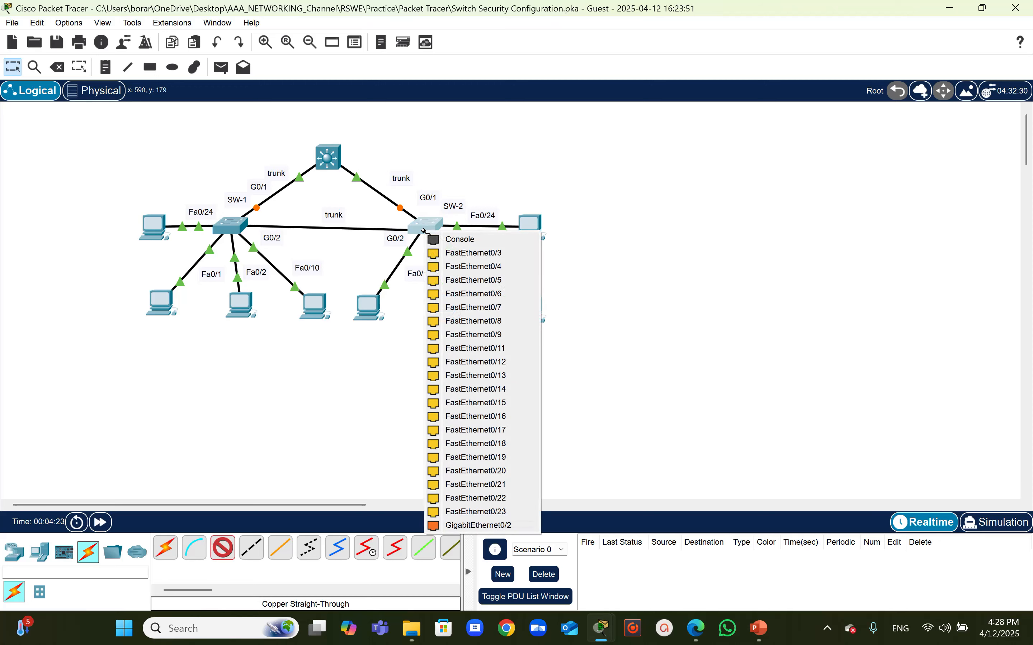
left_click(478, 525)
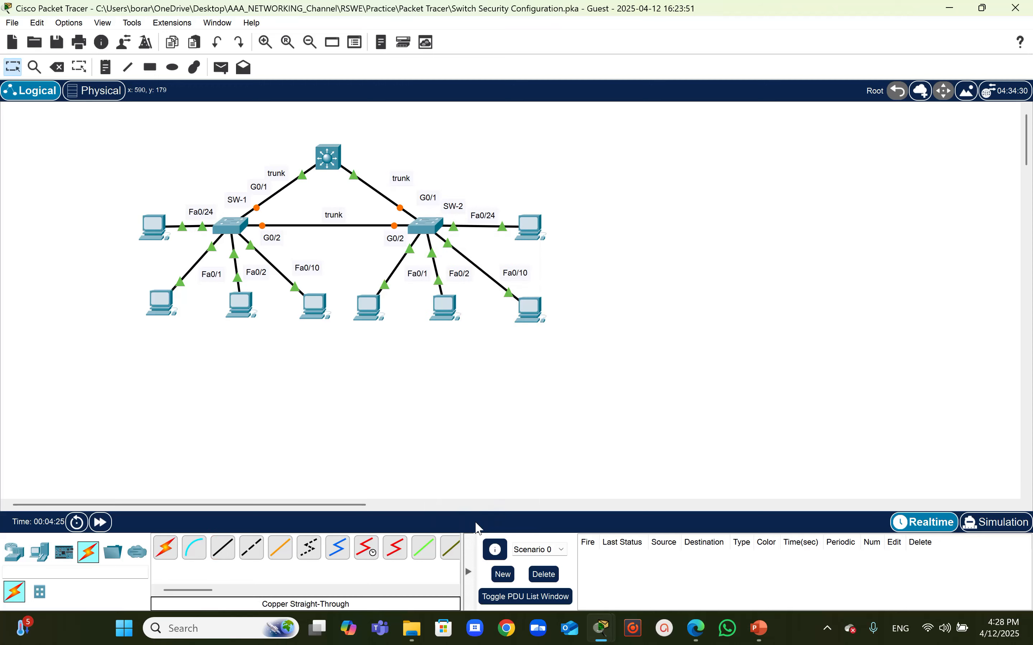
- Check the activity instructions, open the SW-1 command line and enter global configuration mode with enable and config t
mouse_move(599, 638)
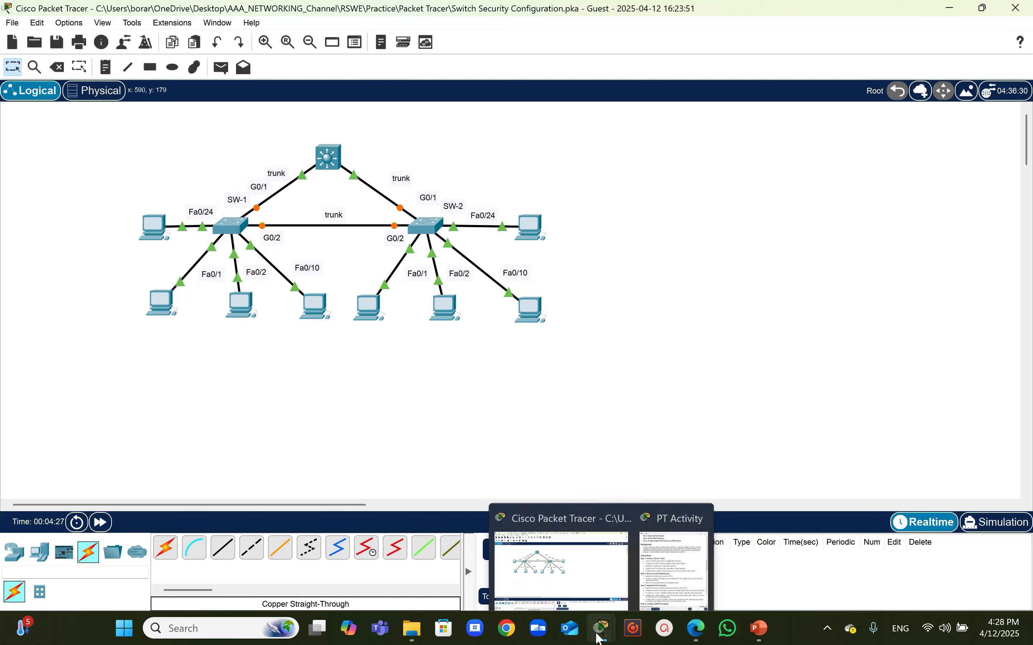
mouse_move(679, 571)
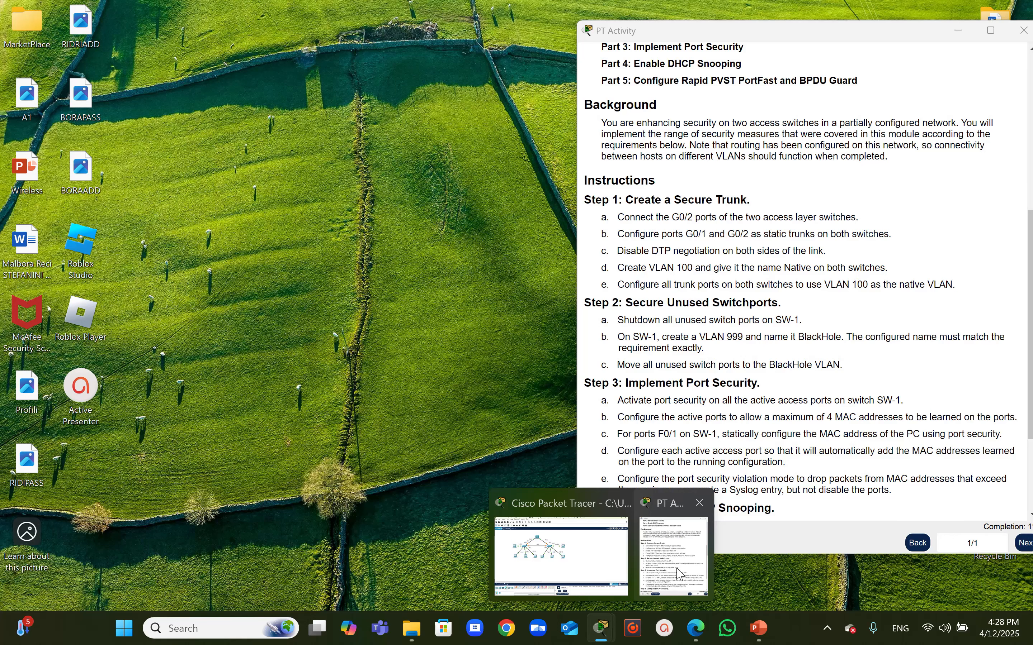
left_click(671, 560)
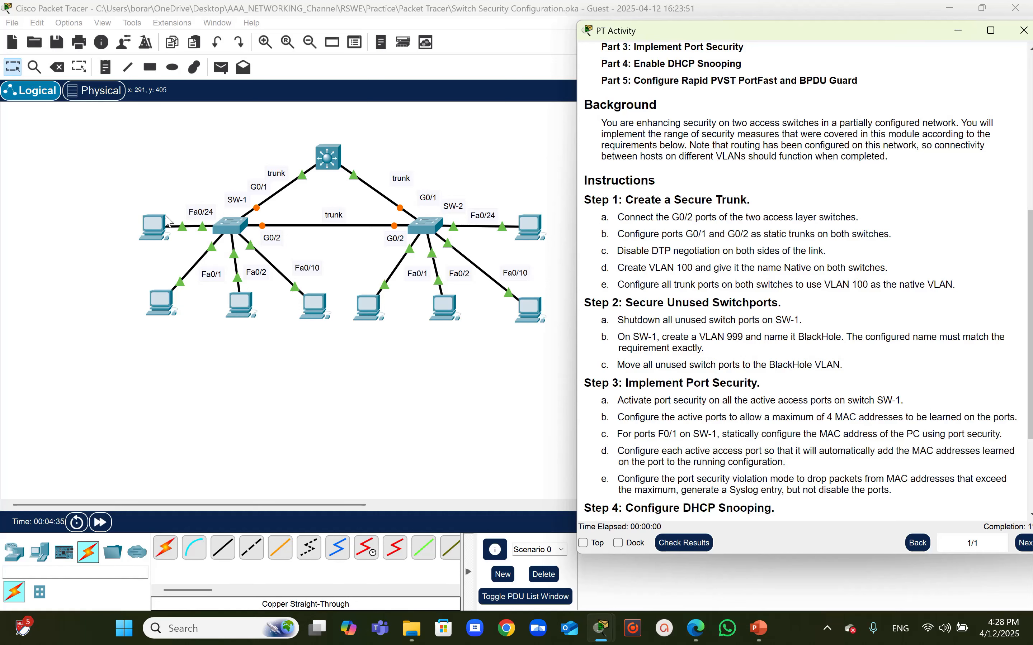
left_click(227, 231)
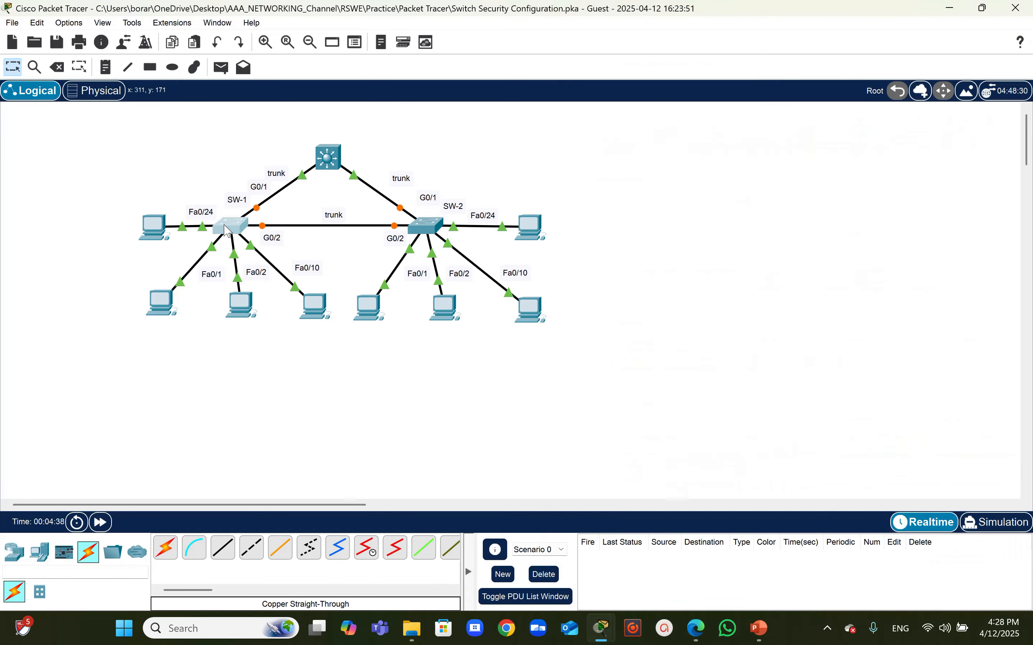
left_click(227, 230)
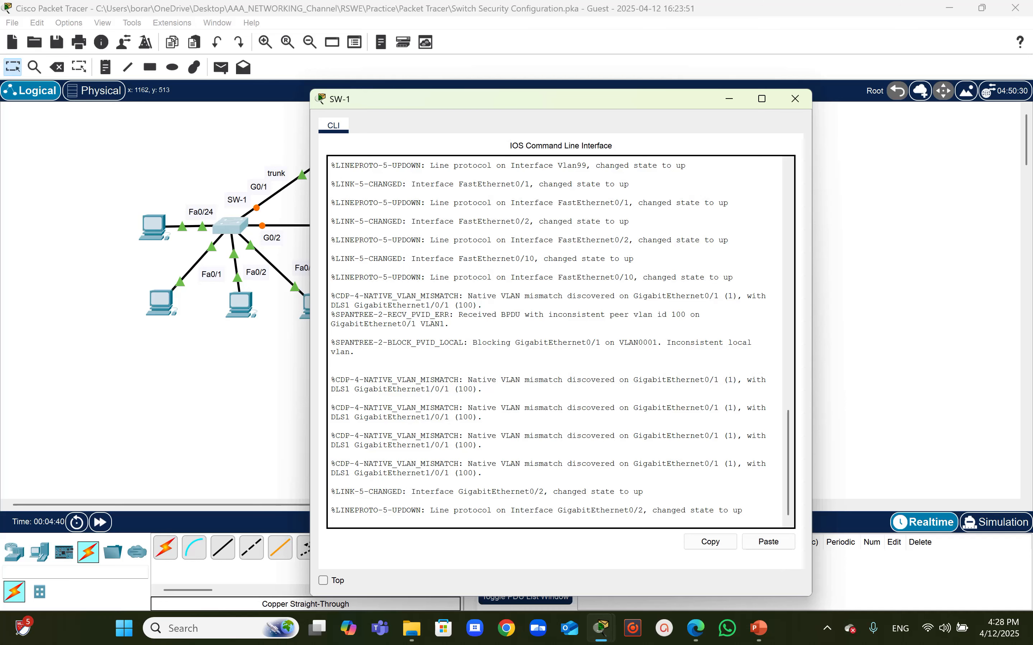
key("Return")
type("enable")
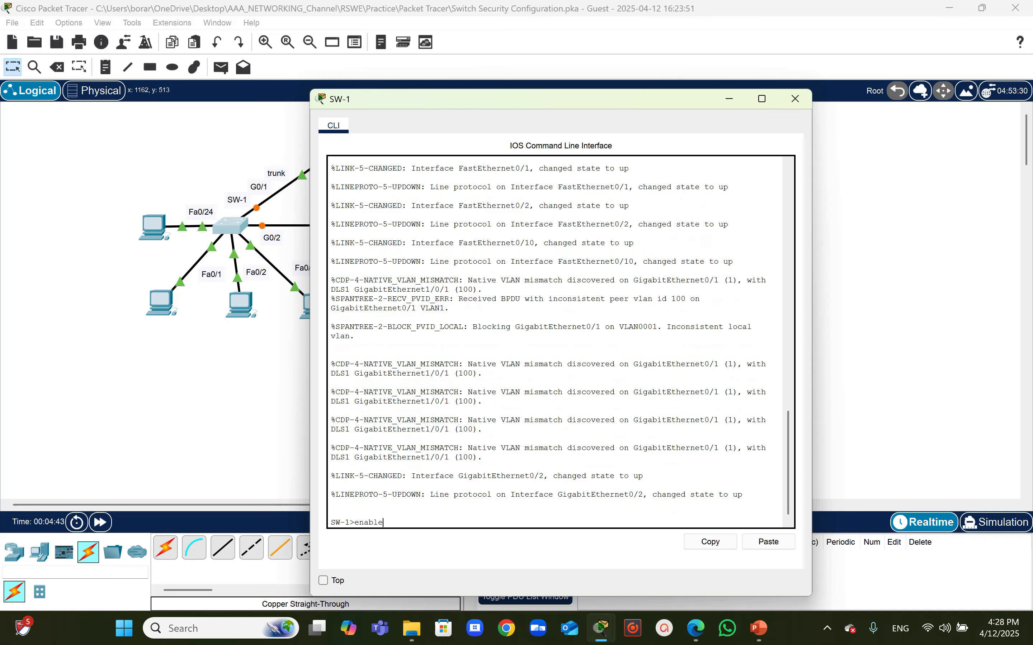
key("Return")
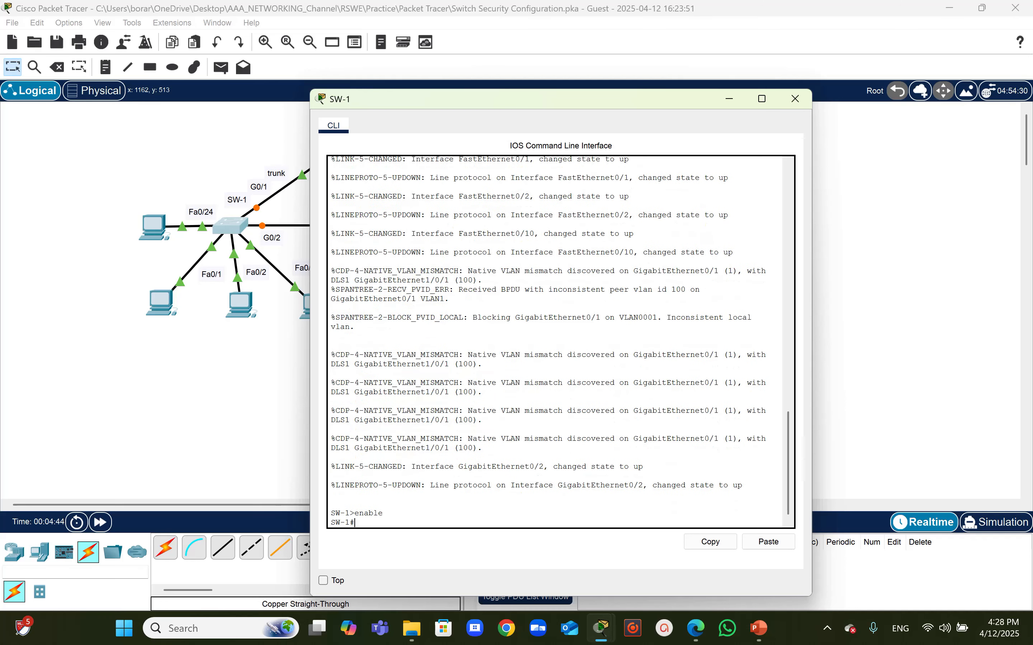
type("config t")
key("Return")
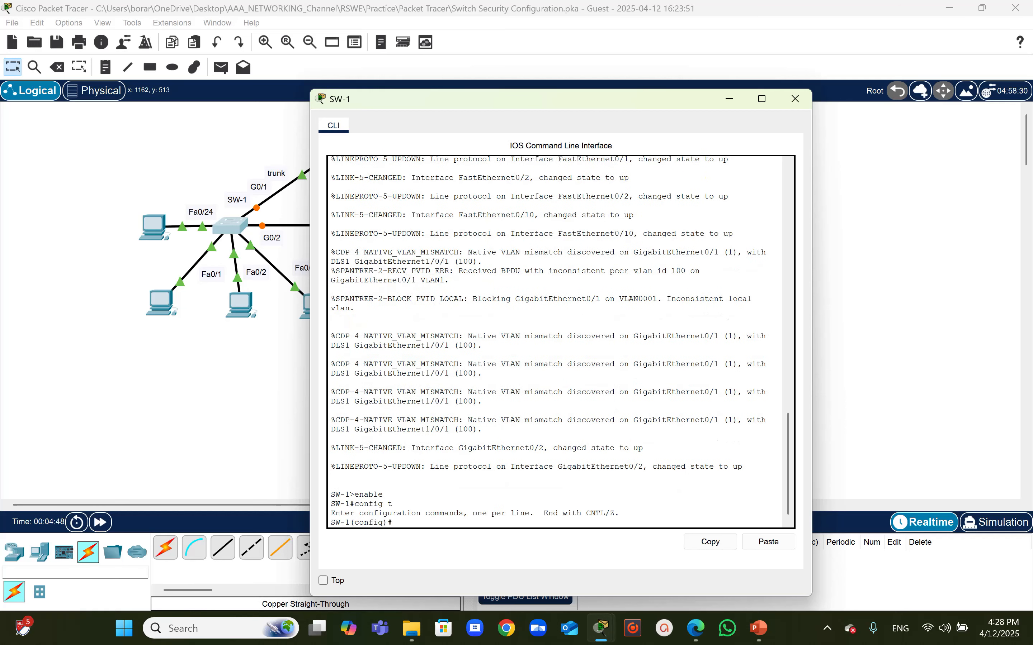
- Try to select both gigabit uplinks of SW-1 with the command int g0/1-2
type("int g0/1-2")
key("Return")
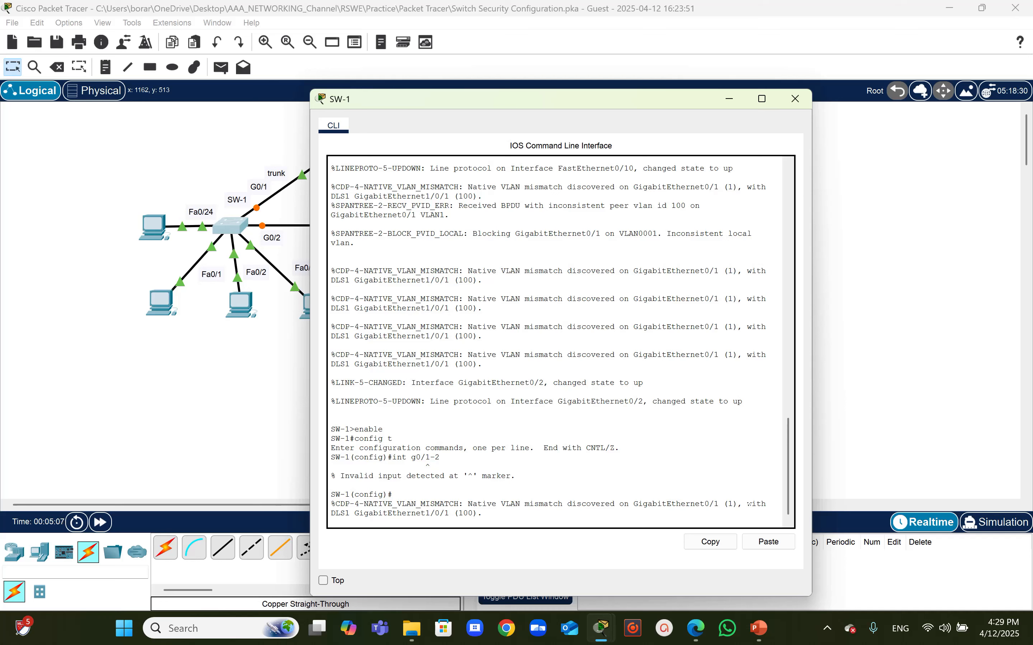
key("Up")
key("Return")
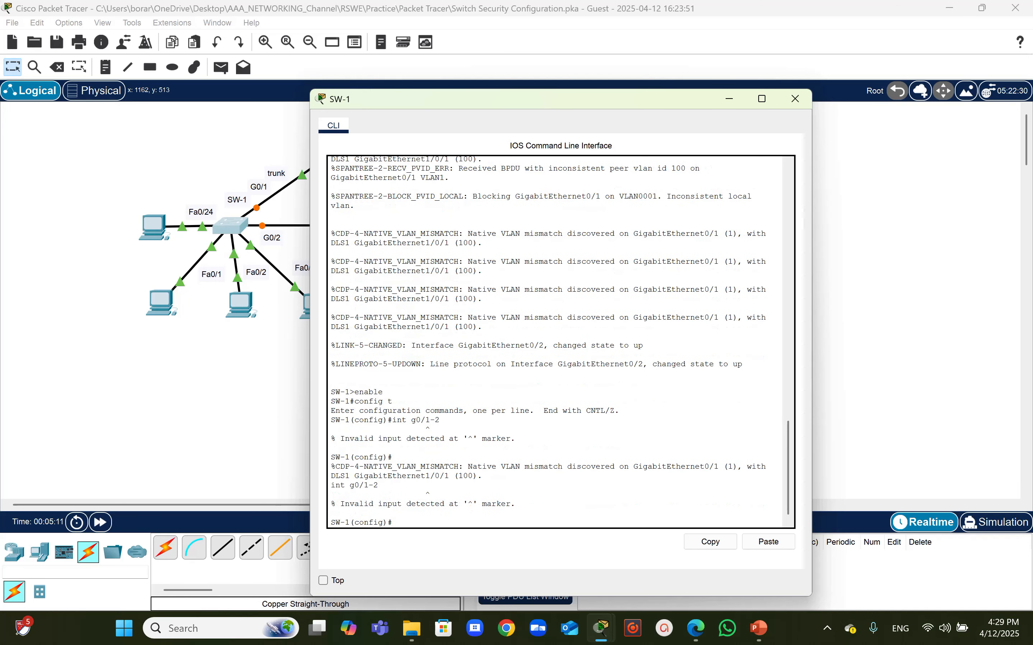
- Configure SW-1 ports as static trunks using interface range g0/1-2 and switchport mode trunk
type("interface")
type(" gig")
type("0")
type("/1-2")
key("BackSpace")
key("BackSpace")
key("BackSpace")
key("BackSpace")
key("BackSpace")
key("BackSpace")
key("BackSpace")
key("BackSpace")
type("ran")
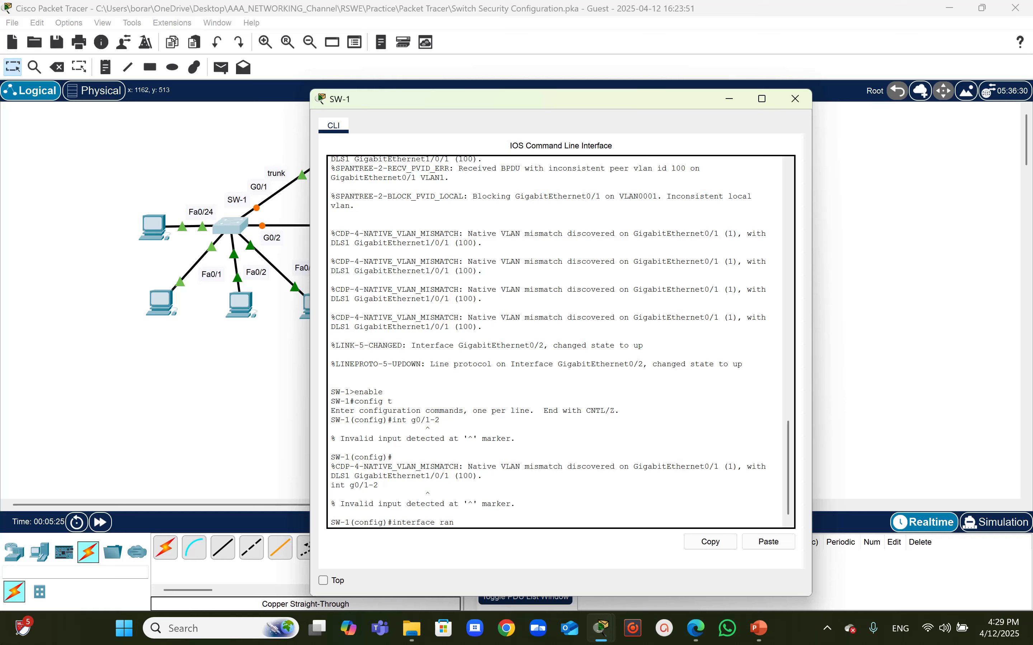
type("ge g0/1-2")
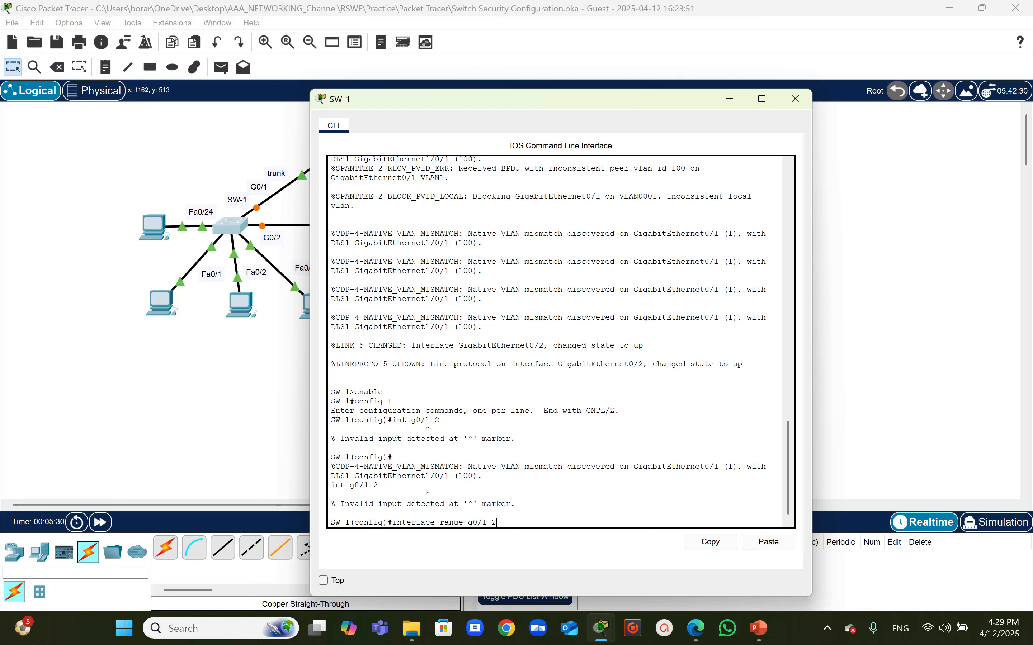
key("Return")
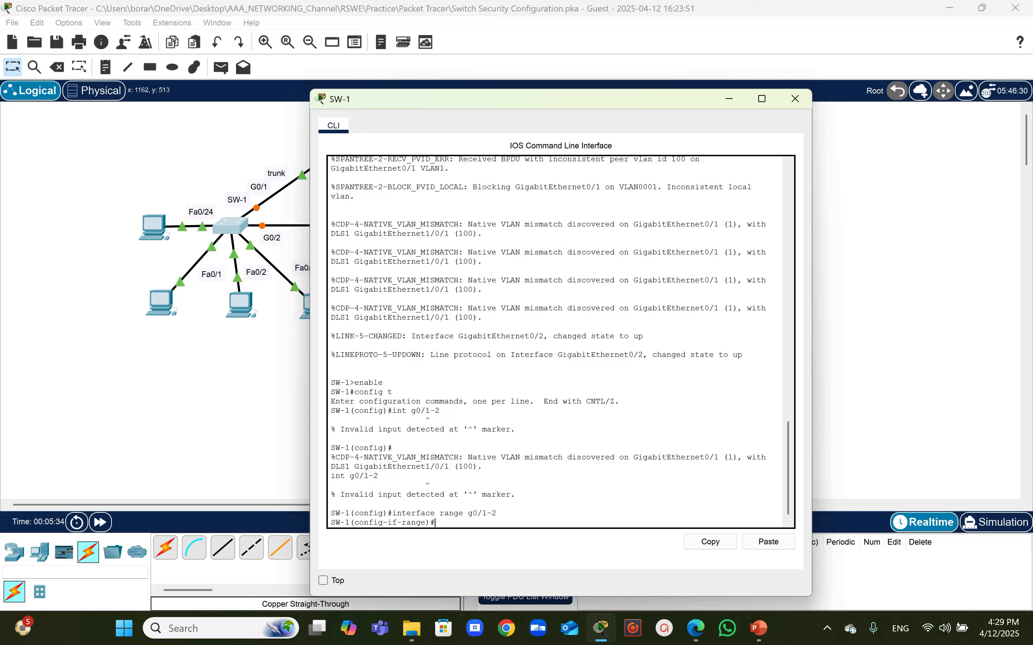
type("switch")
key("Tab")
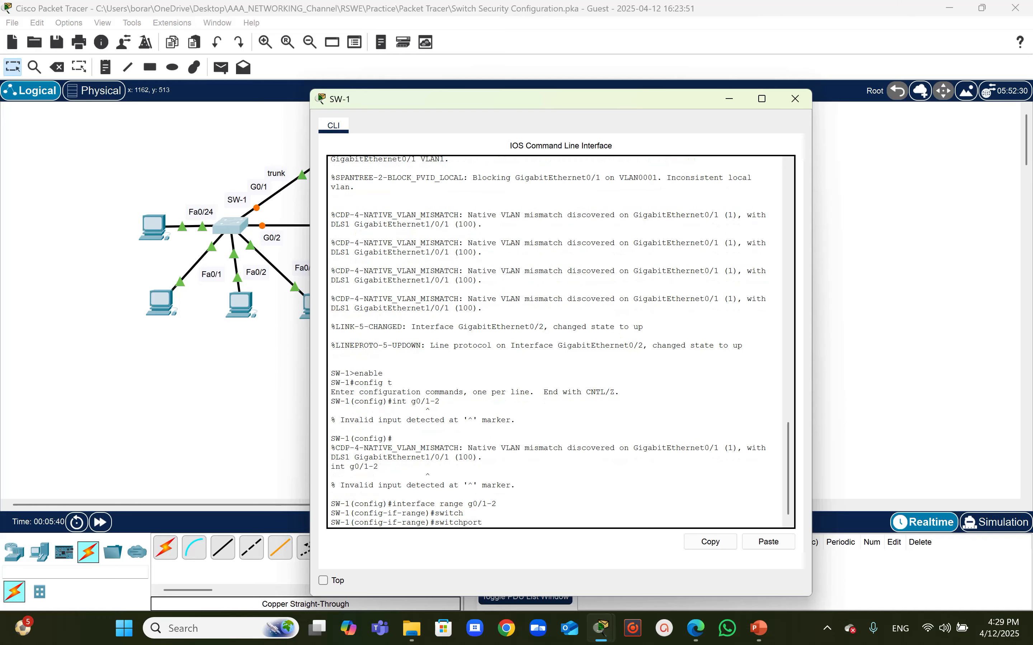
type("mode trunk")
key("Return")
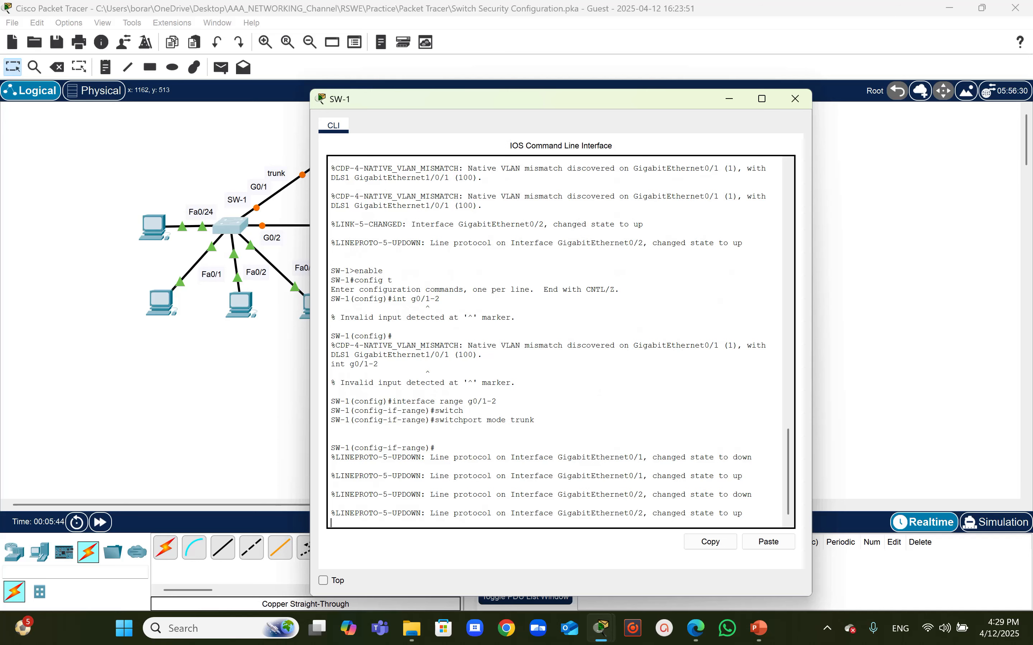
key("Return")
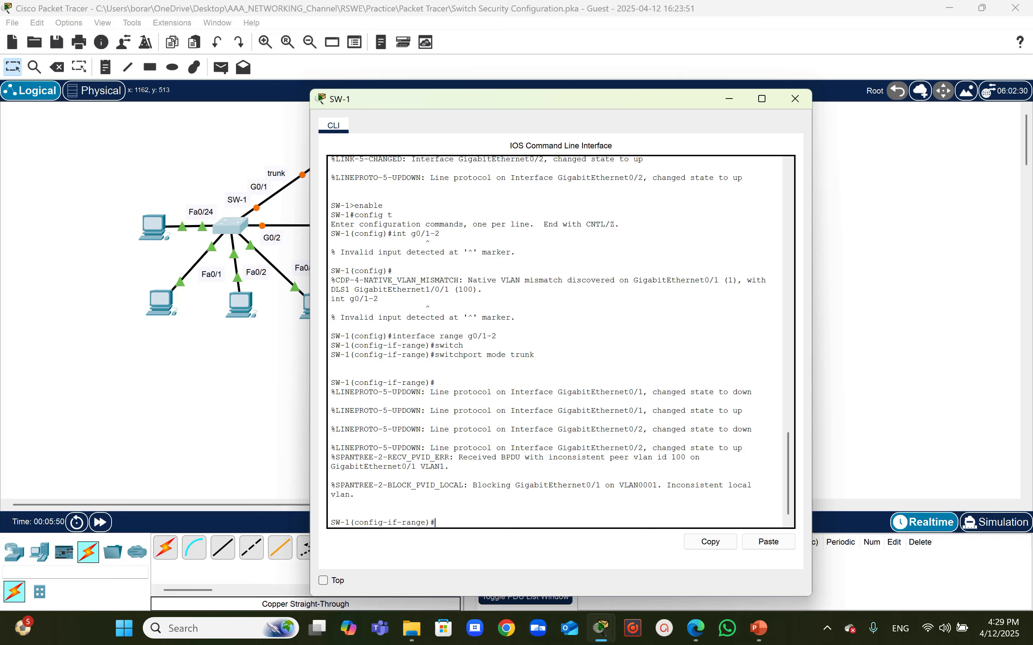
- Disable DTP negotiation on the SW-1 trunk ports g0/1-2 with switchport nonegotiate
type("sw")
key("Tab")
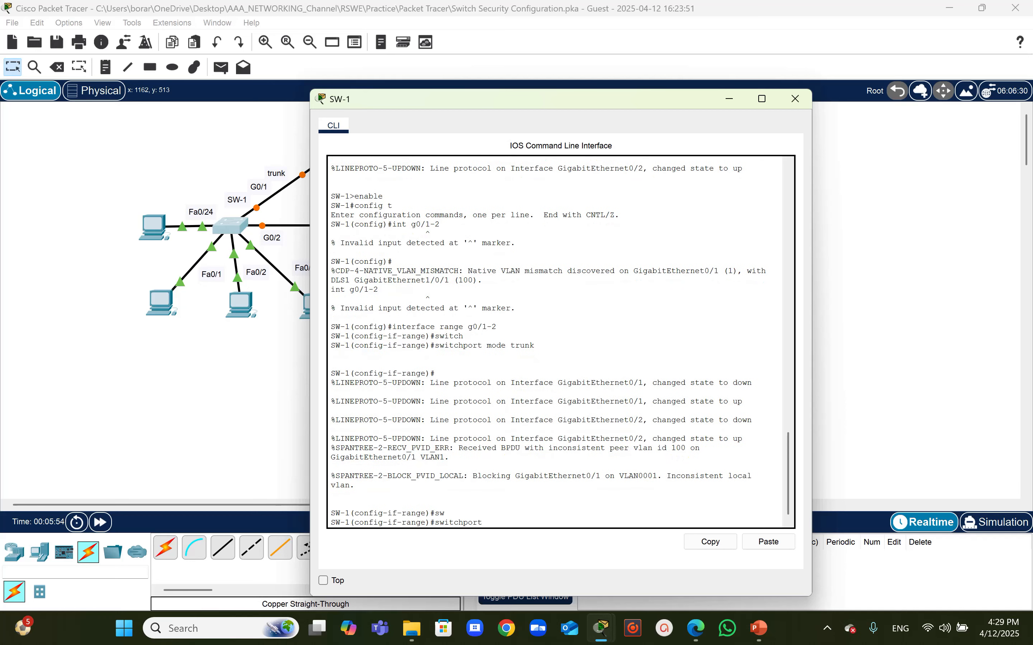
type("non")
key("Up")
key("Up")
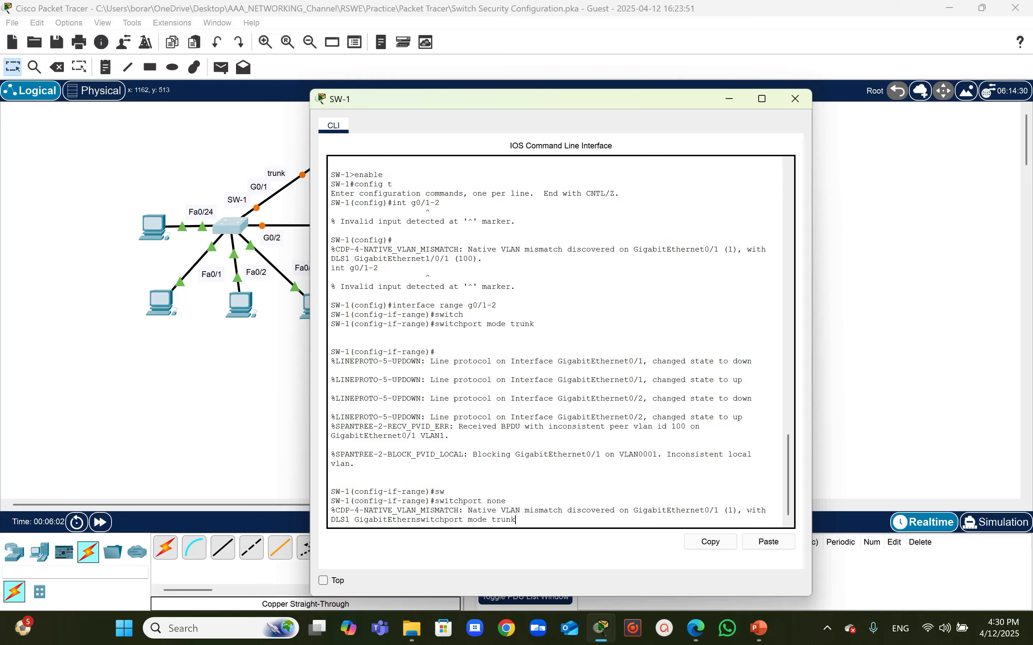
key("Return")
key("Up")
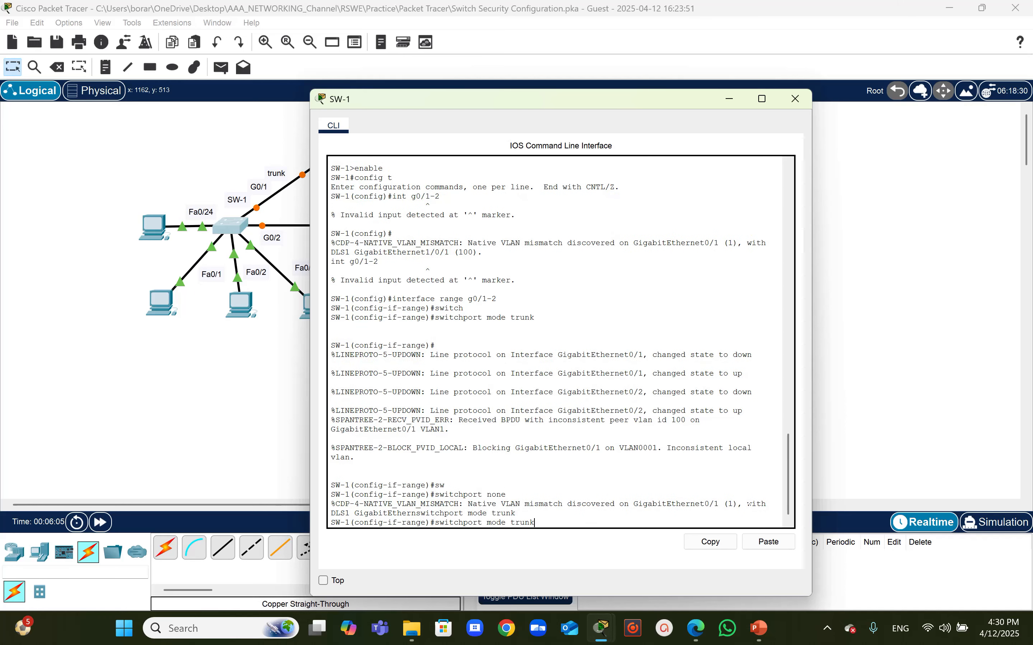
key("BackSpace")
key("BackSpace")
key("BackSpace")
key("BackSpace")
key("BackSpace")
key("BackSpace")
key("BackSpace")
key("BackSpace")
type("non")
key("Tab")
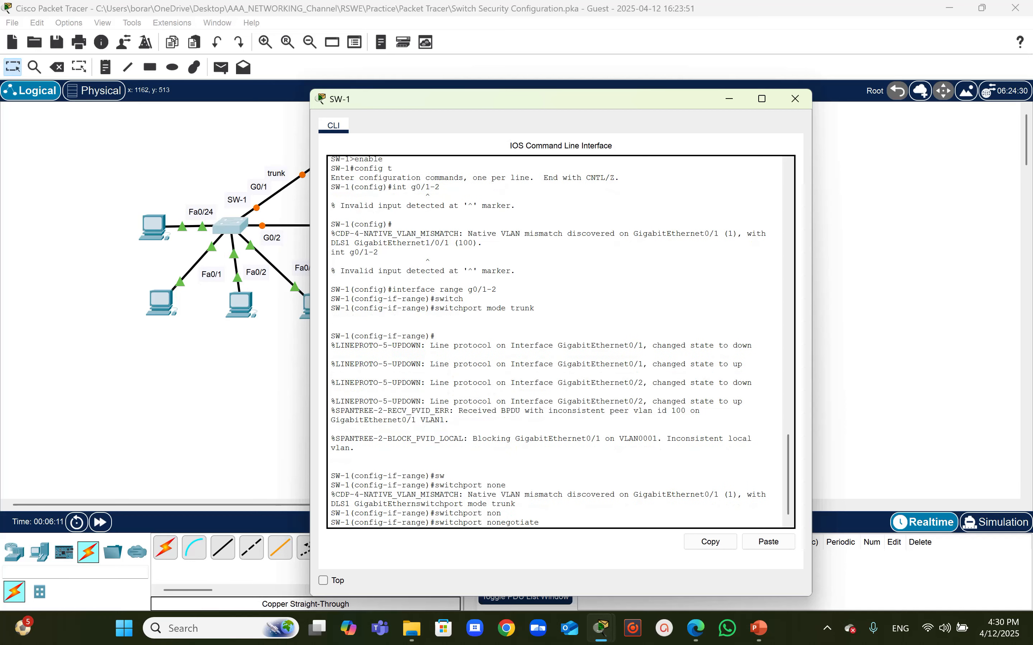
key("Return")
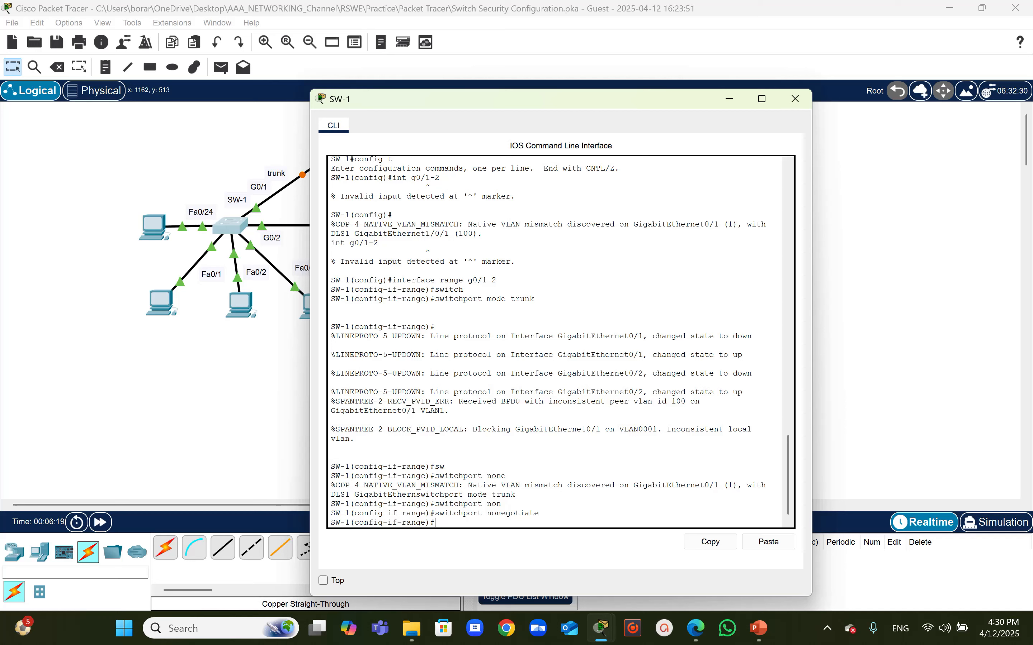
key("Return")
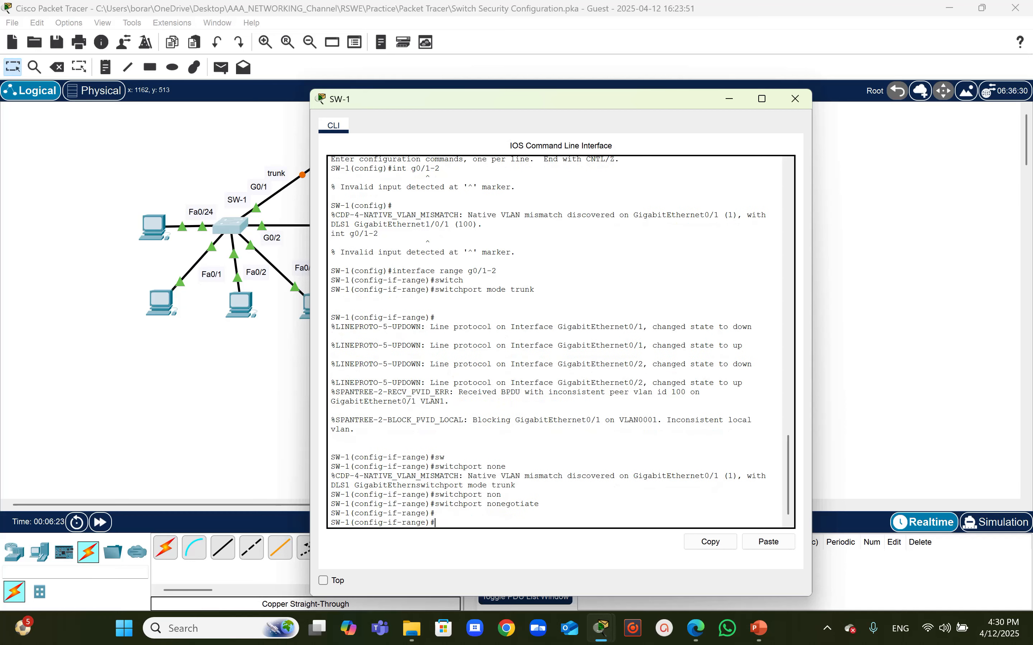
- Exit interface range configuration and create VLAN 100 on SW-1 with the name NATIVE
type("exit")
key("Return")
type("vla")
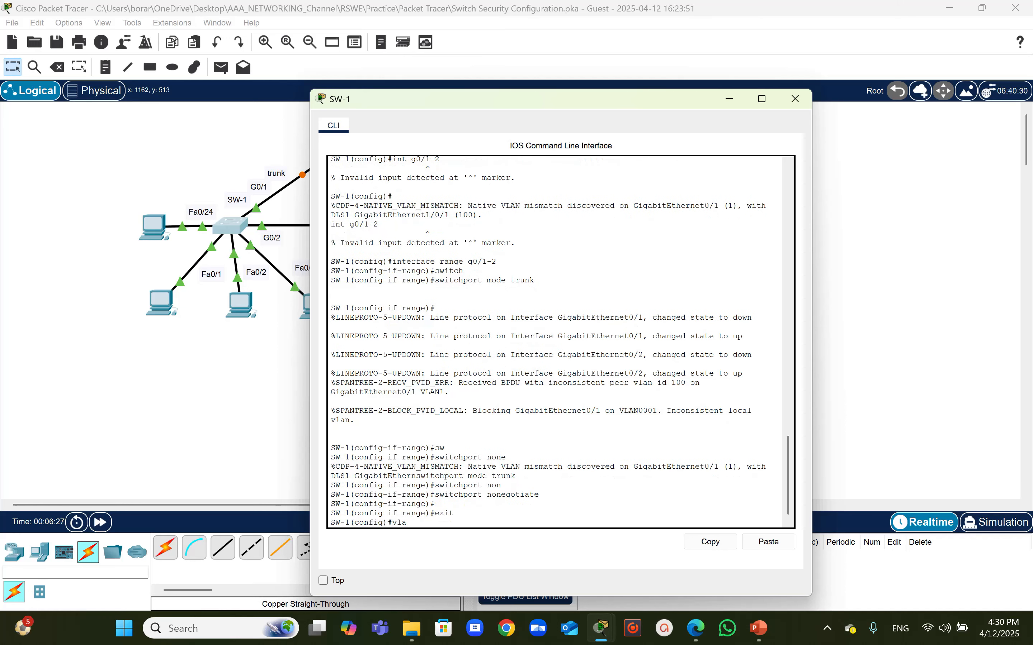
type("n 100")
key("Return")
type("name")
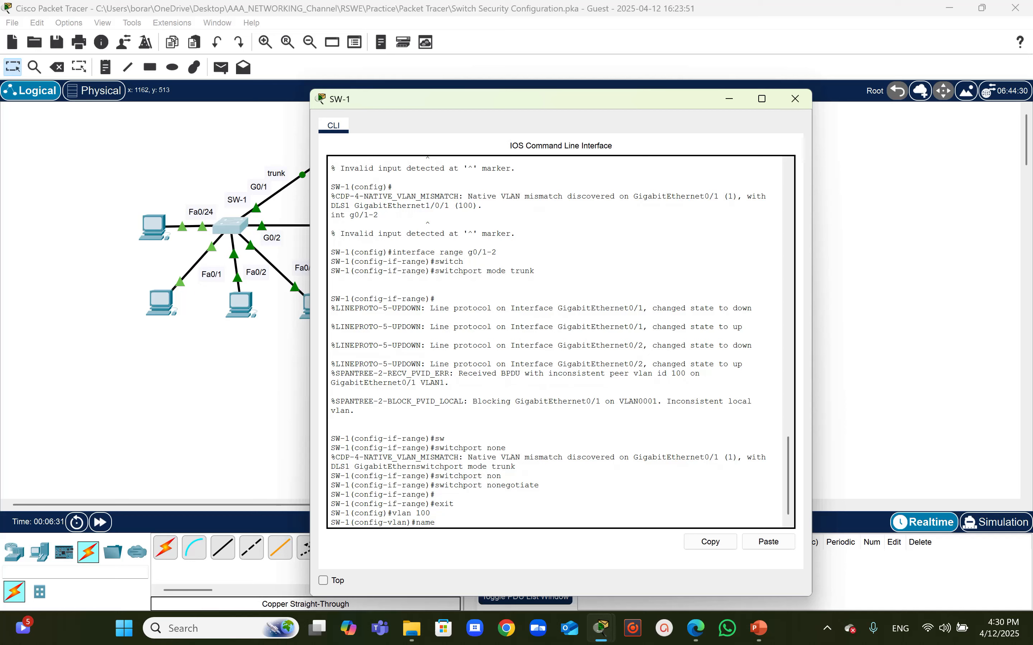
type(" NATIVE")
key("Return")
- Set VLAN 100 as the native VLAN on SW-1 interface range g0/1-2 with switchport trunk native vlan 100
key("Up")
key("Up")
key("Up")
key("Up")
key("Up")
key("Up")
key("Up")
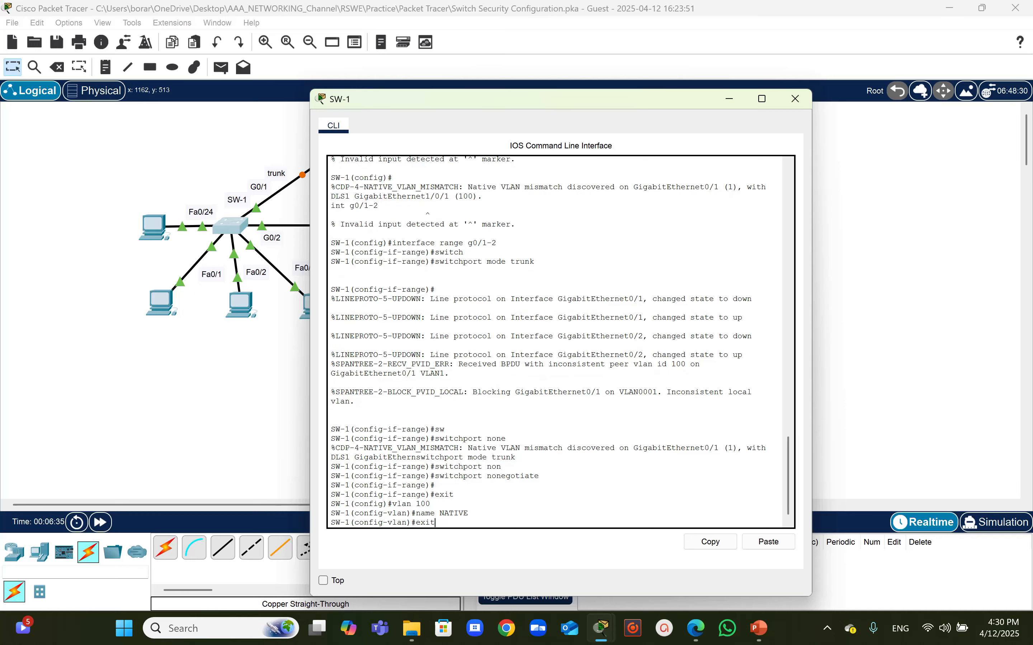
key("Return")
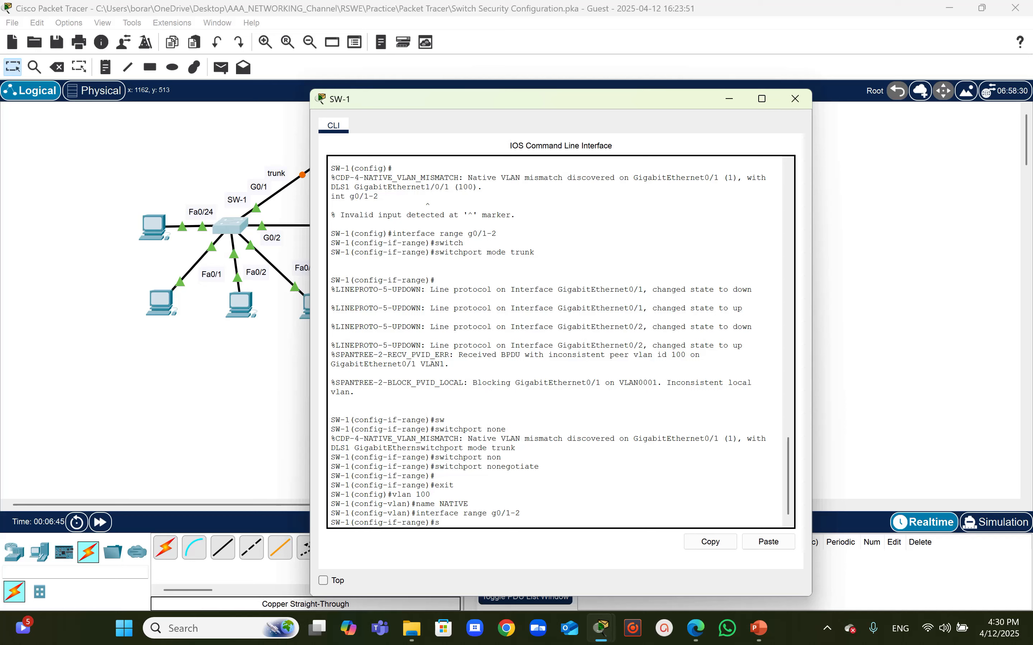
type("sw")
key("Tab")
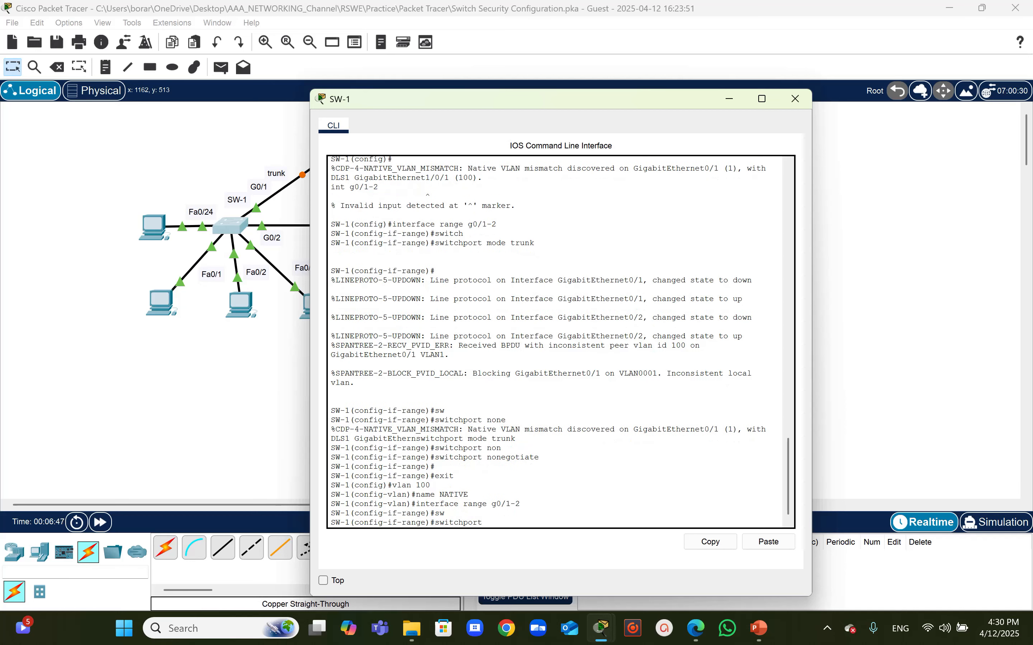
type("trunk na")
key("Tab")
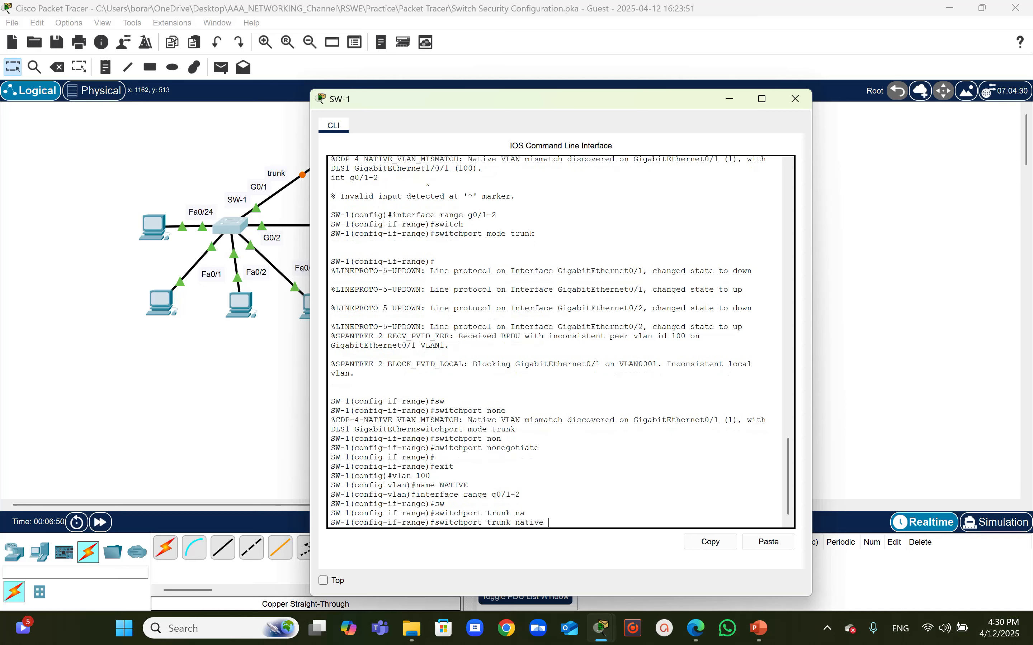
type("vlan 100")
key("Return")
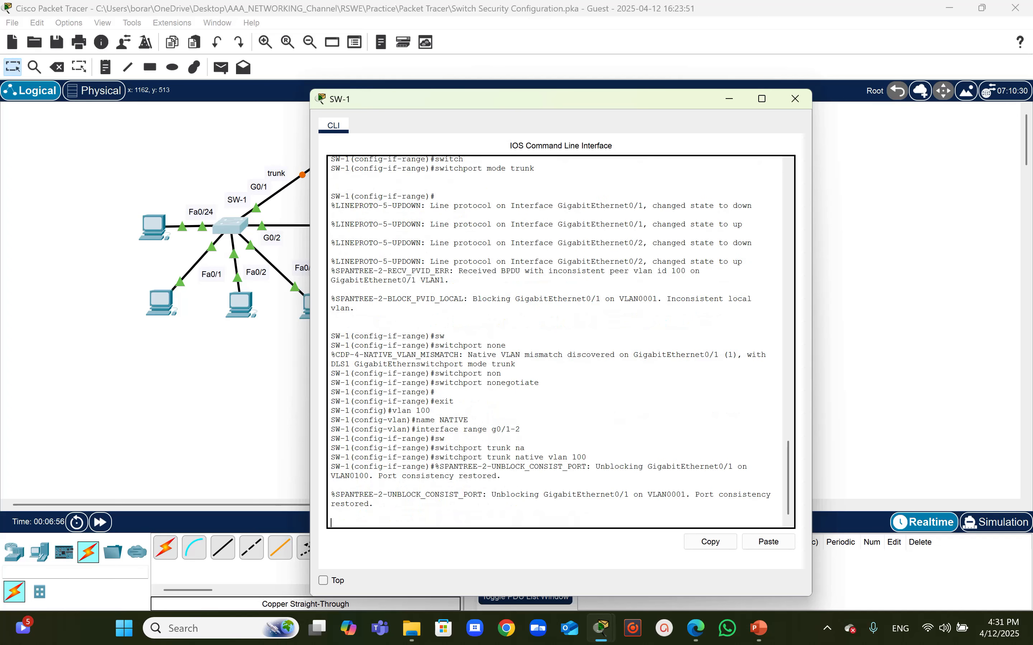
- Leave interface range configuration on SW-1 and return to global configuration mode
key("Return")
type("e)#e")
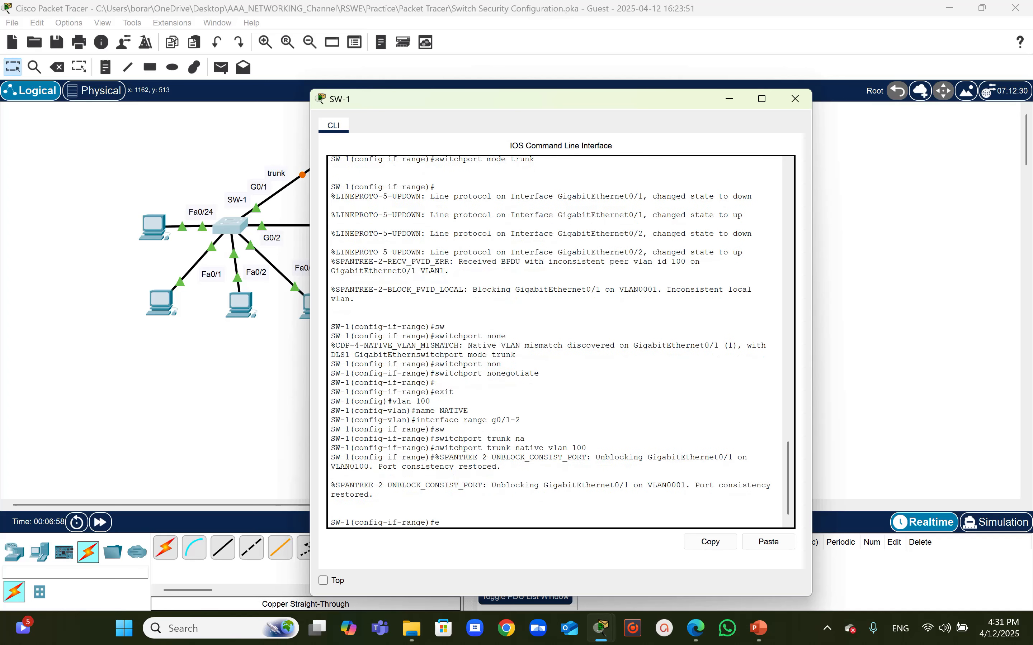
type("xit")
key("Return")
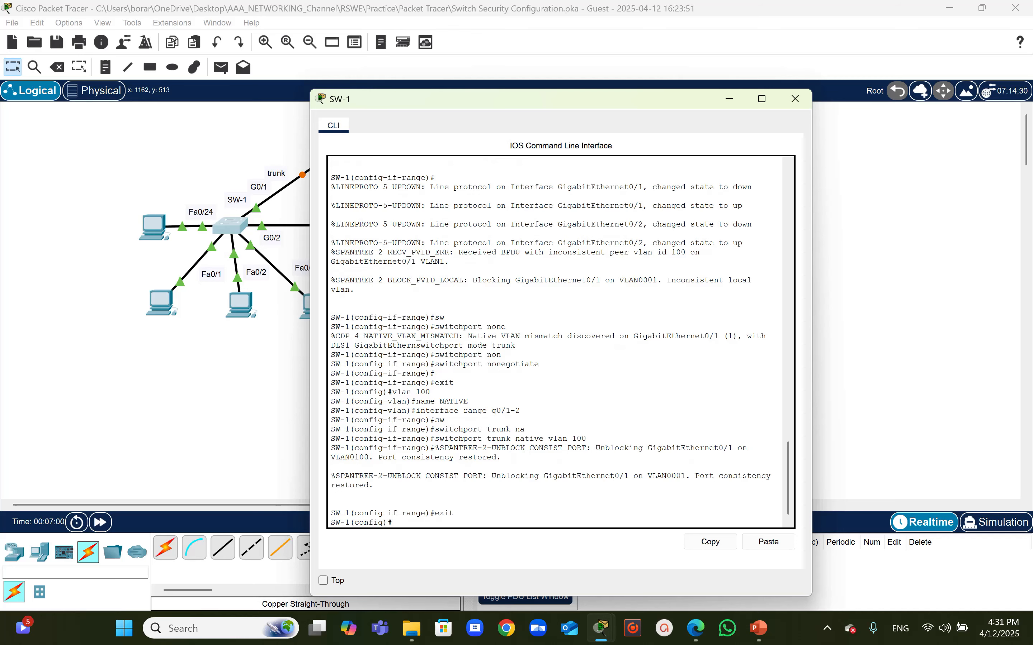
- Open the SW-2 command line and enter global configuration mode with enable and config t
left_click(259, 369)
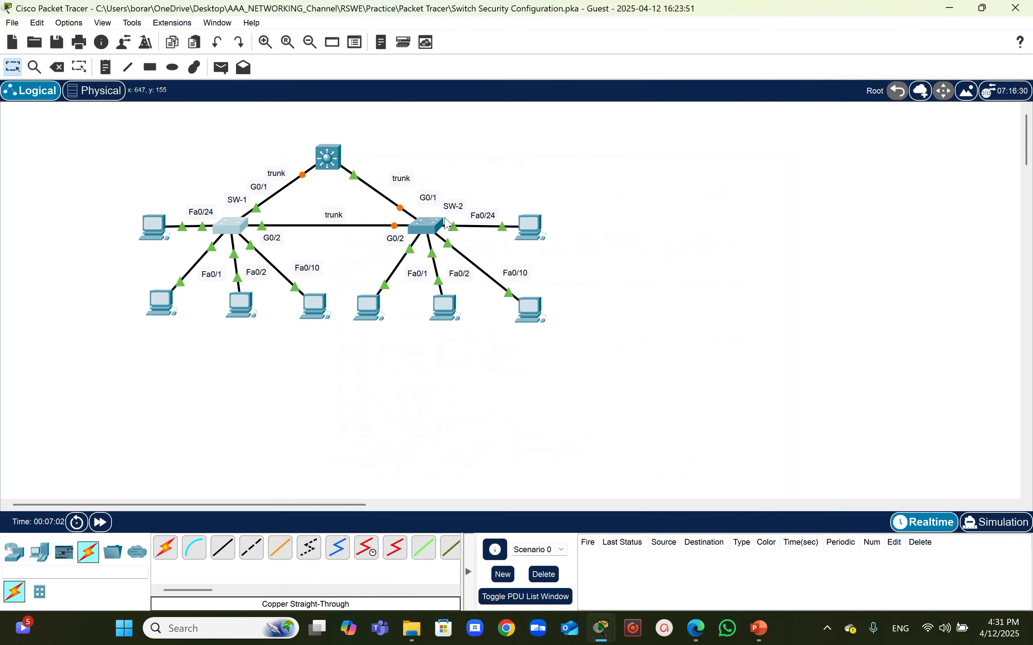
left_click(426, 231)
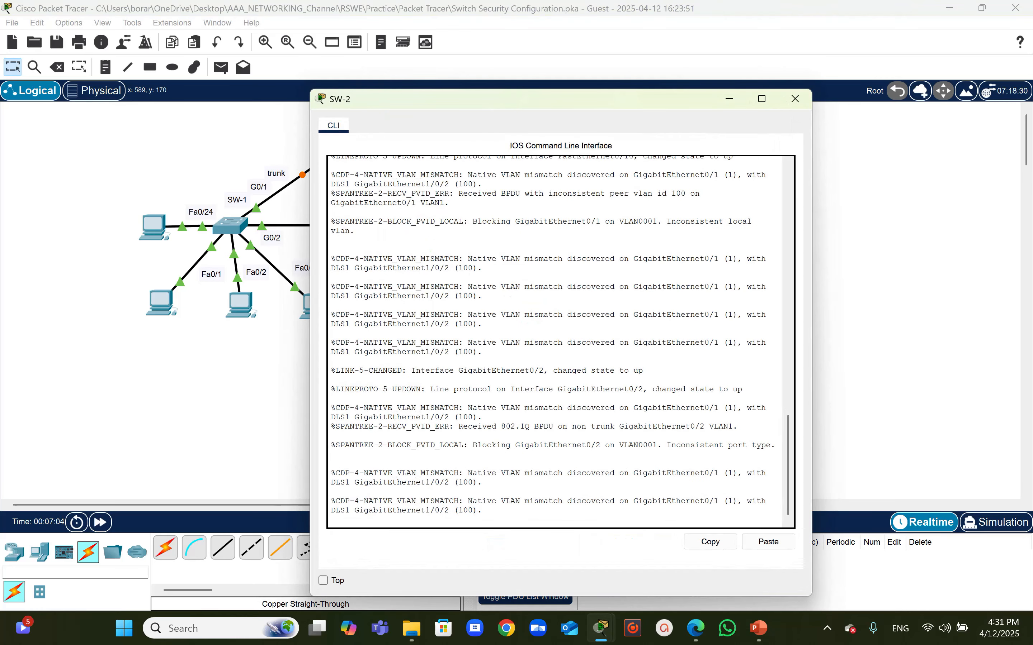
key("Return")
type("enable")
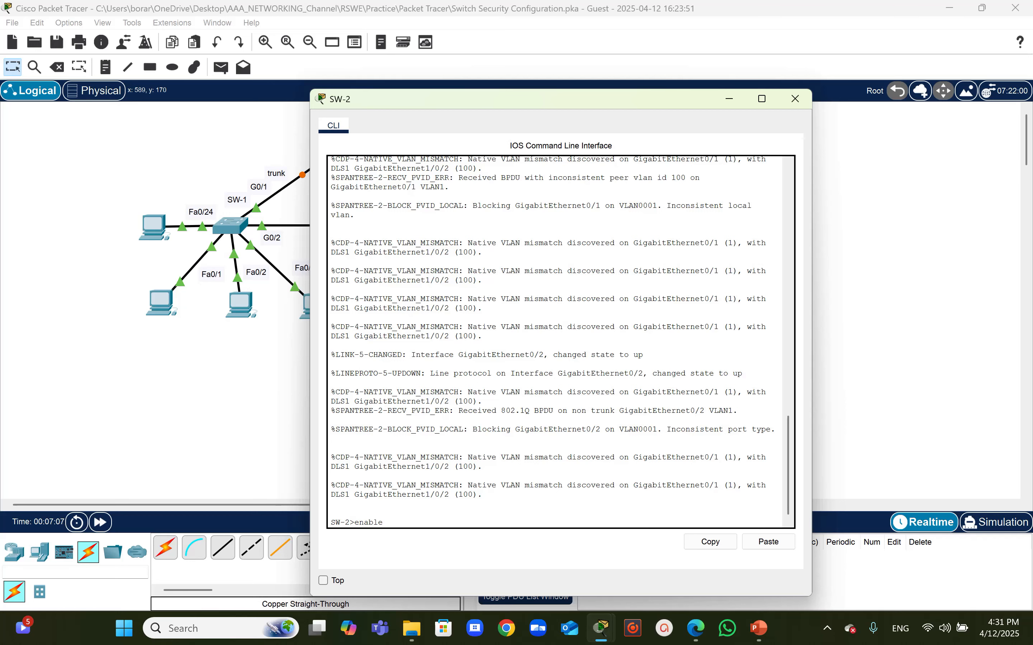
key("Return")
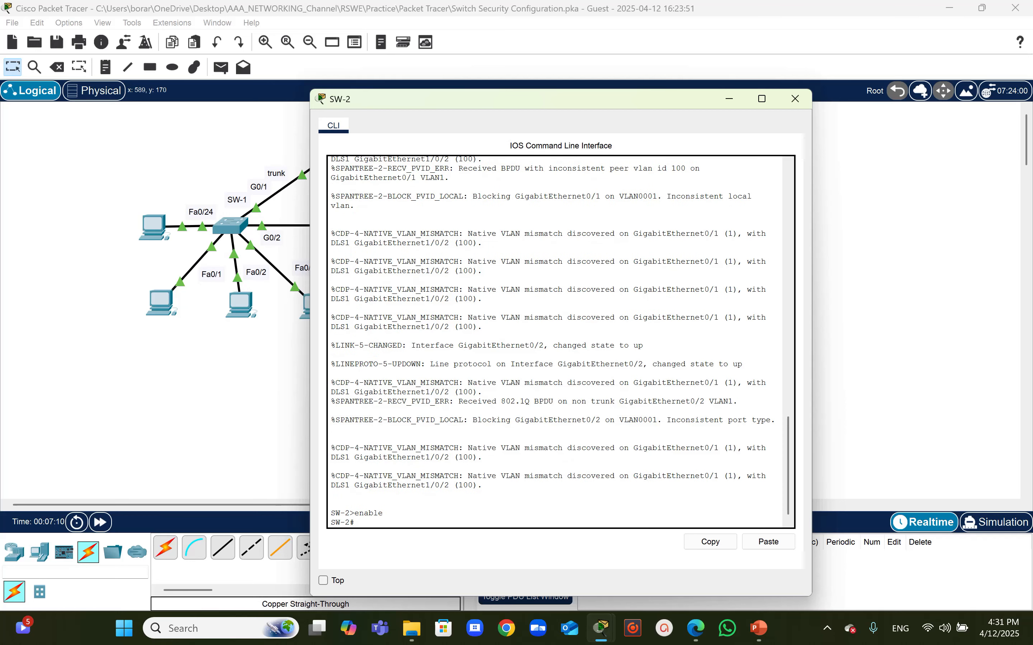
type("config t")
key("Return")
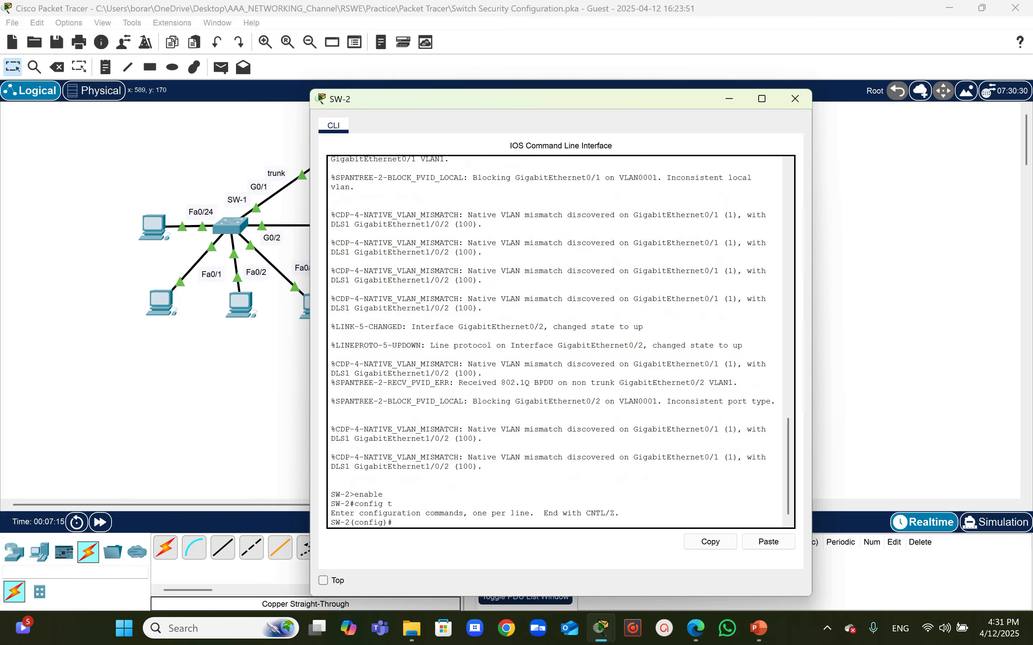
- Configure SW-2 ports g0/1-2 as static trunks using int range g0/1-2 and switchport mode trunk
type("int range g0/1-2")
key("Return")
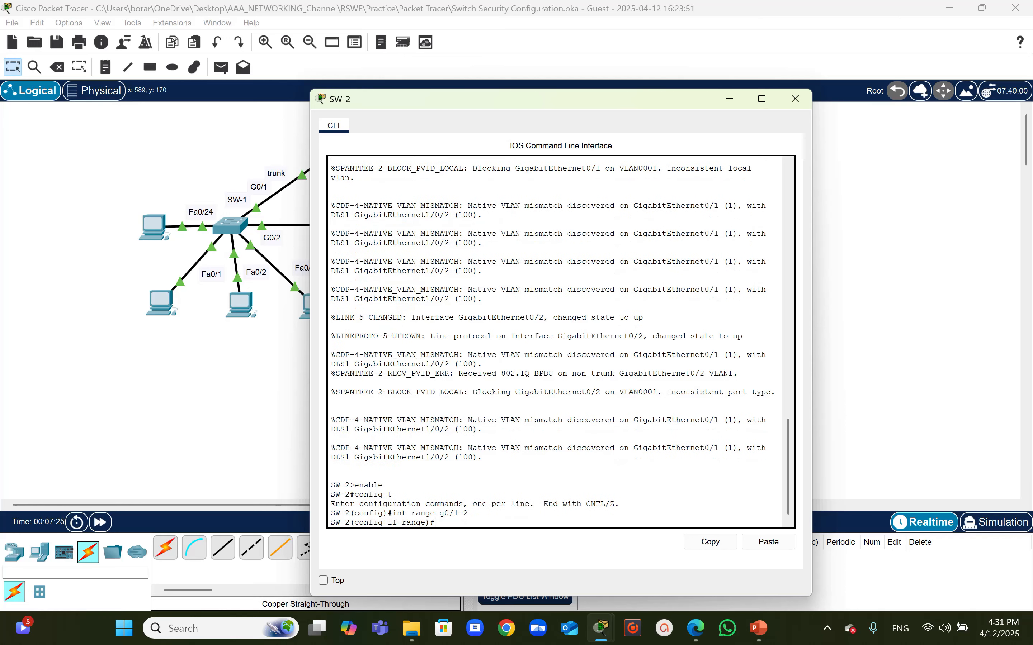
type("sw")
key("Tab")
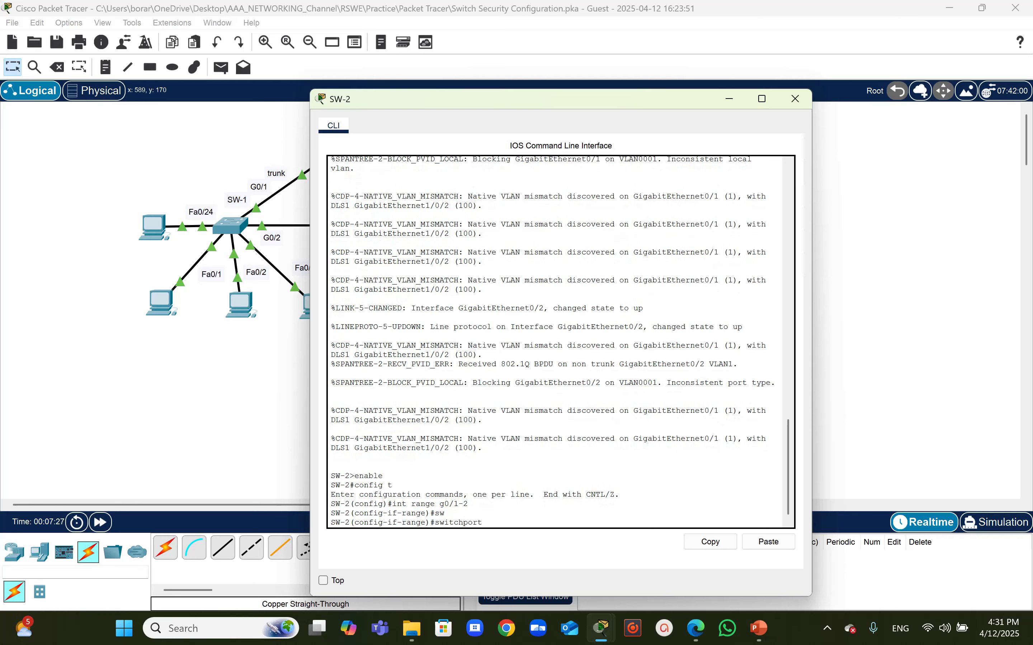
type("mode trunk")
key("Return")
key("Up")
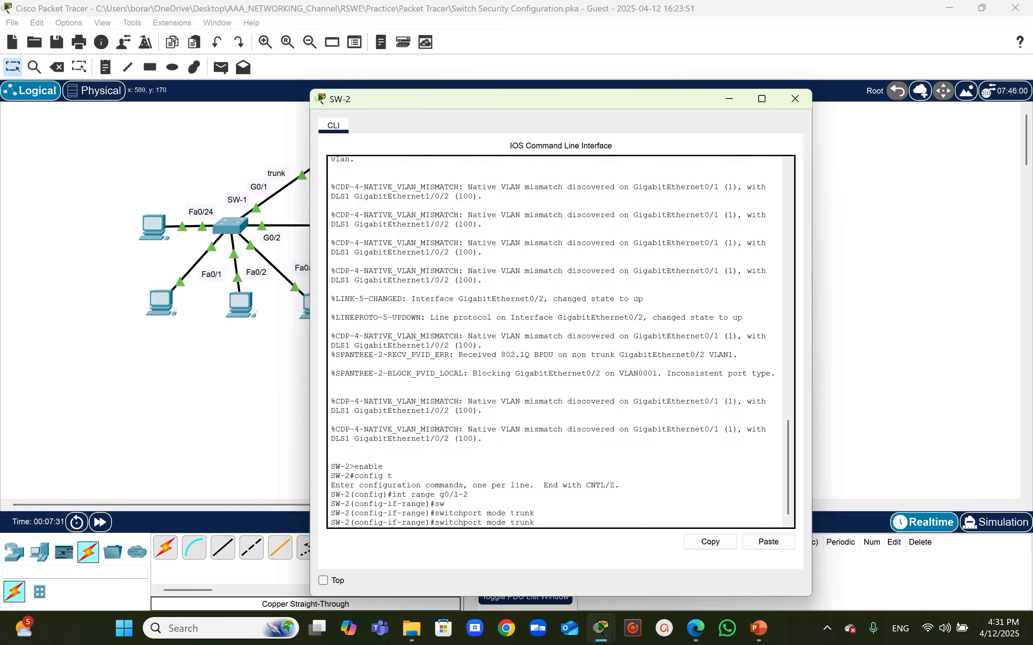
key("Return")
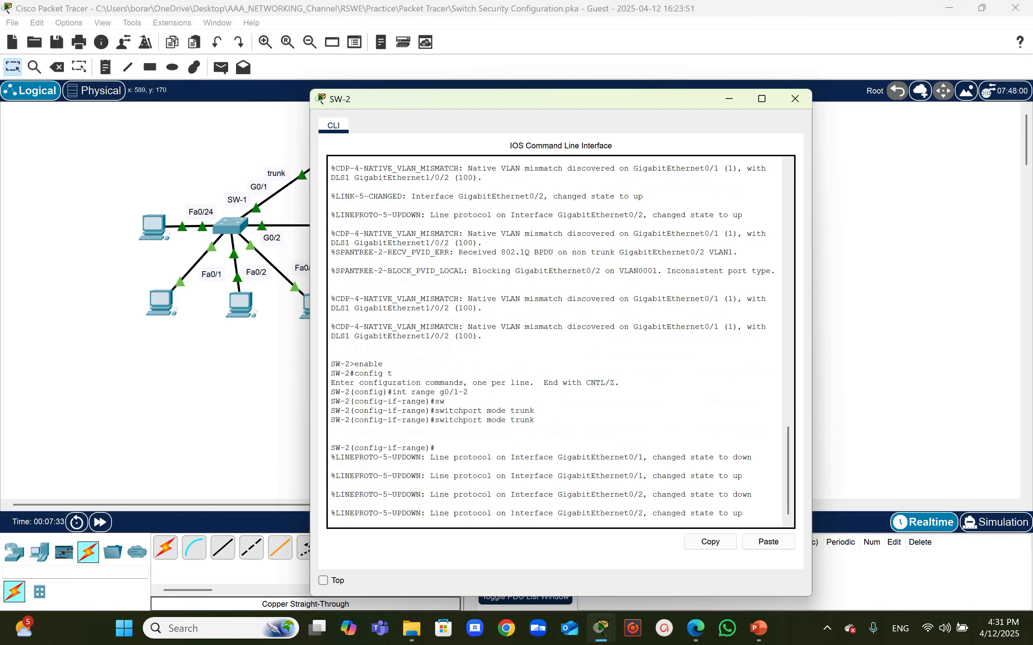
- Disable DTP negotiation on SW-2 trunk ports g0/1-2 with switchport nonegotiate and exit the interface range
type("sw")
key("Tab")
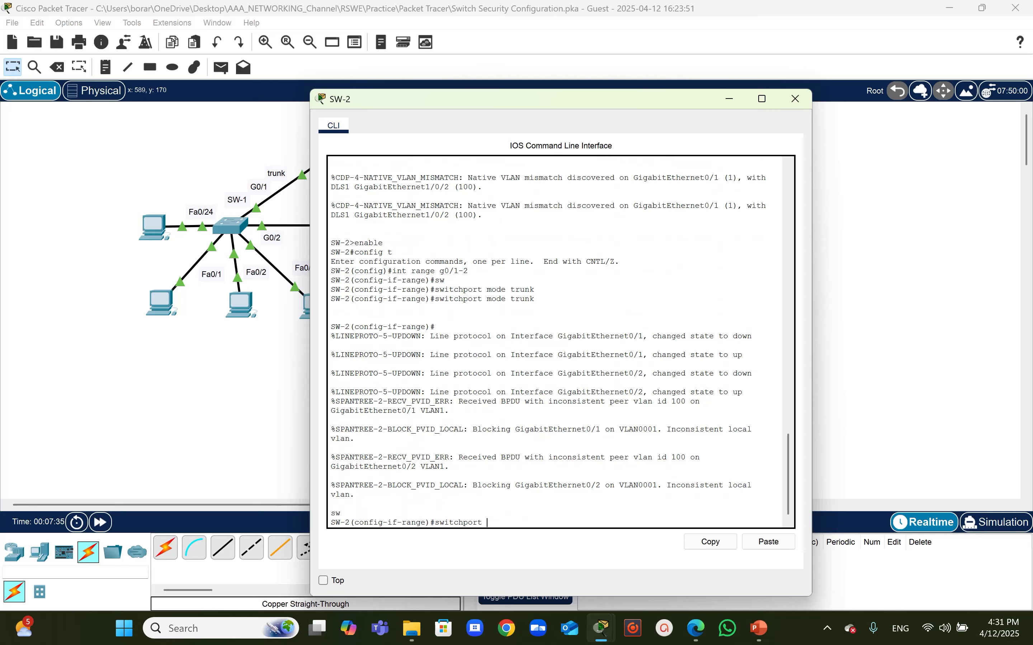
type("non")
key("Tab")
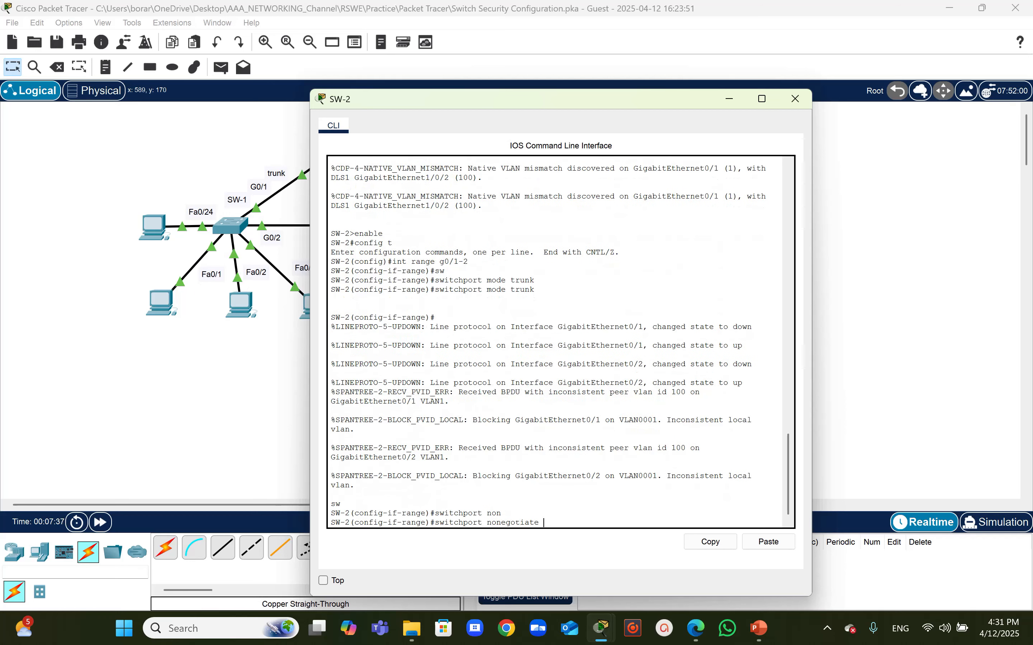
key("Return")
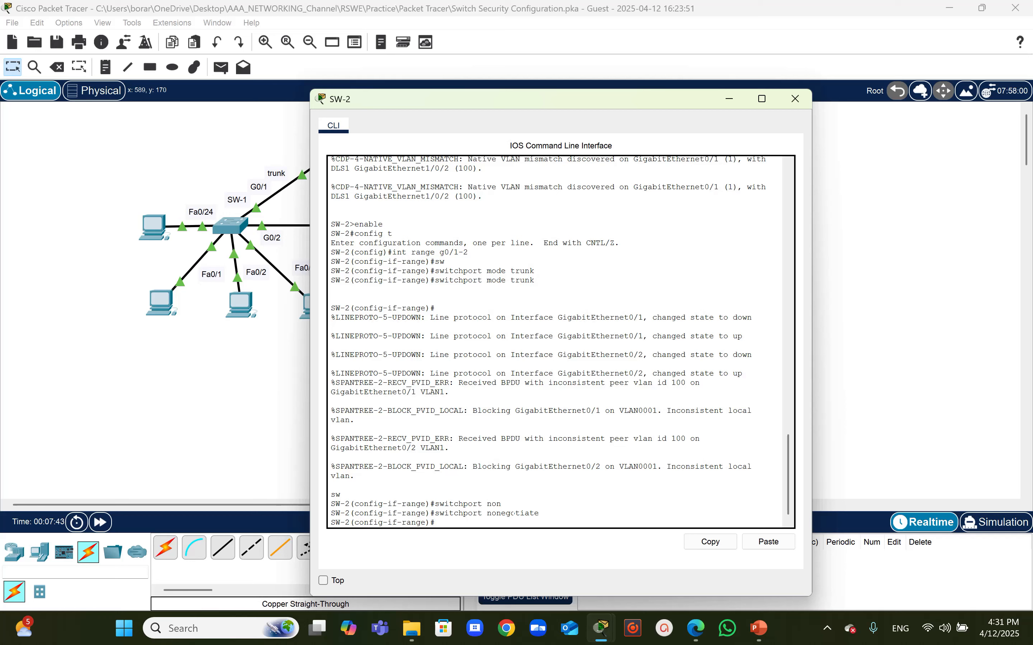
type("exit")
key("Return")
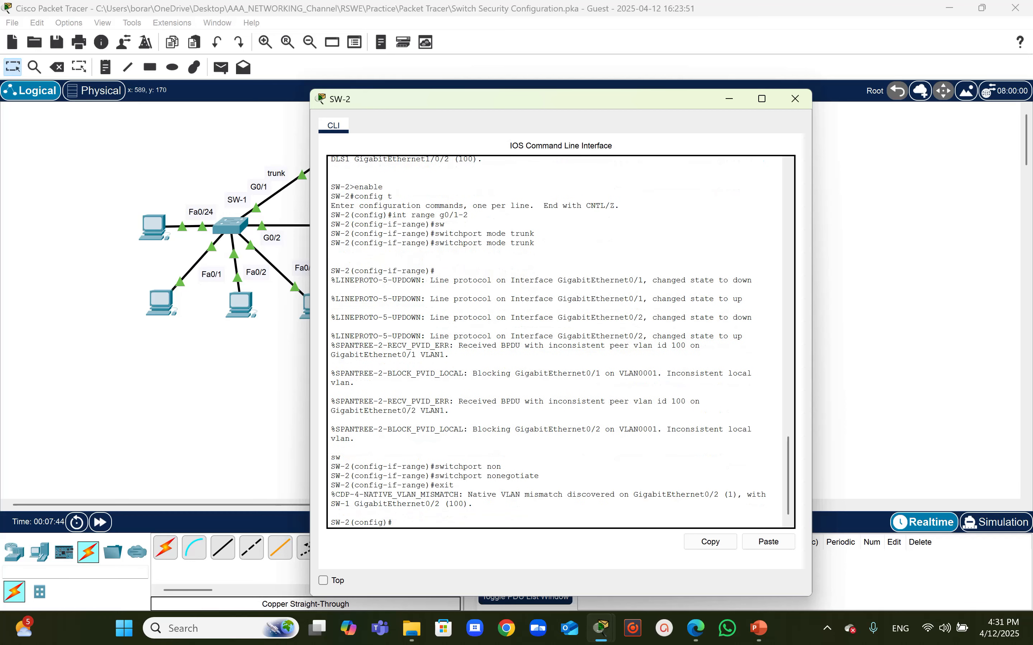
- Create VLAN 100 on SW-2 with the name Native and exit VLAN configuration
type("vlan 100")
key("Return")
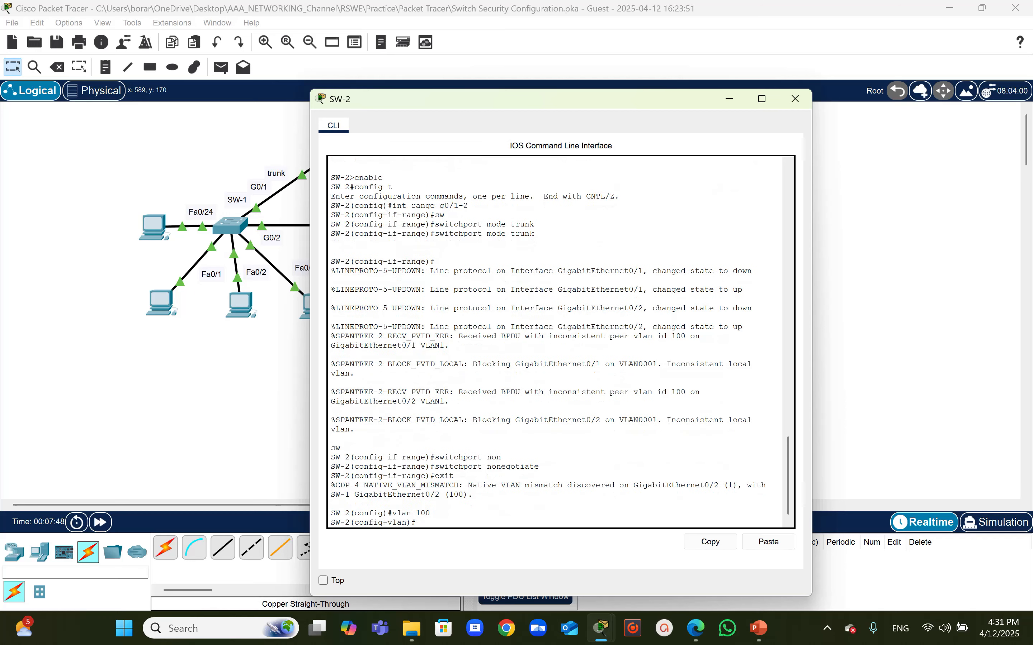
type("name Native")
key("Return")
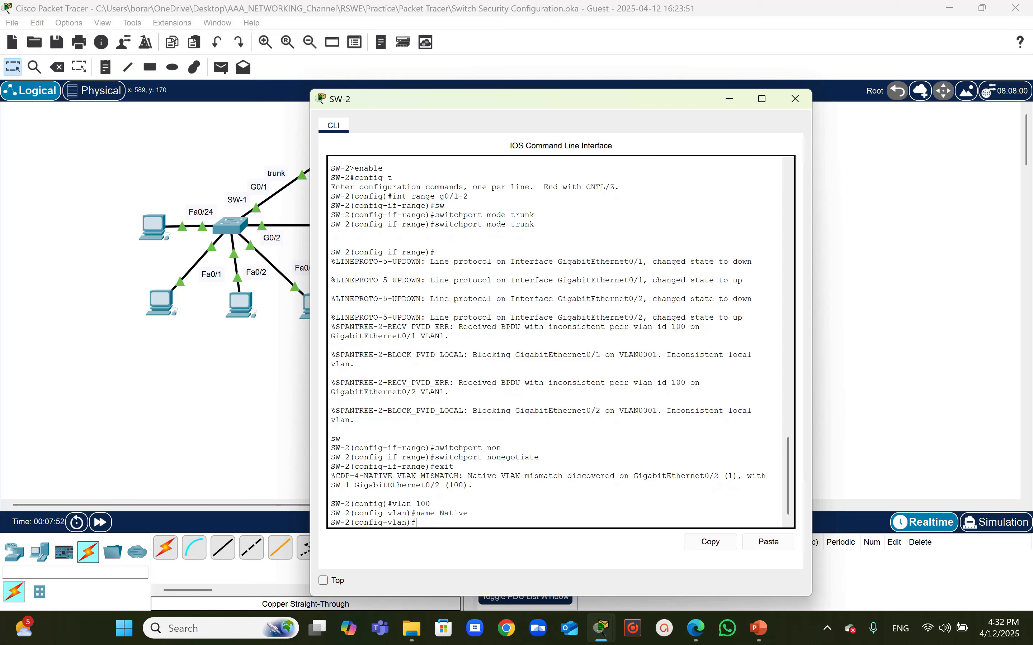
type("exit")
key("Return")
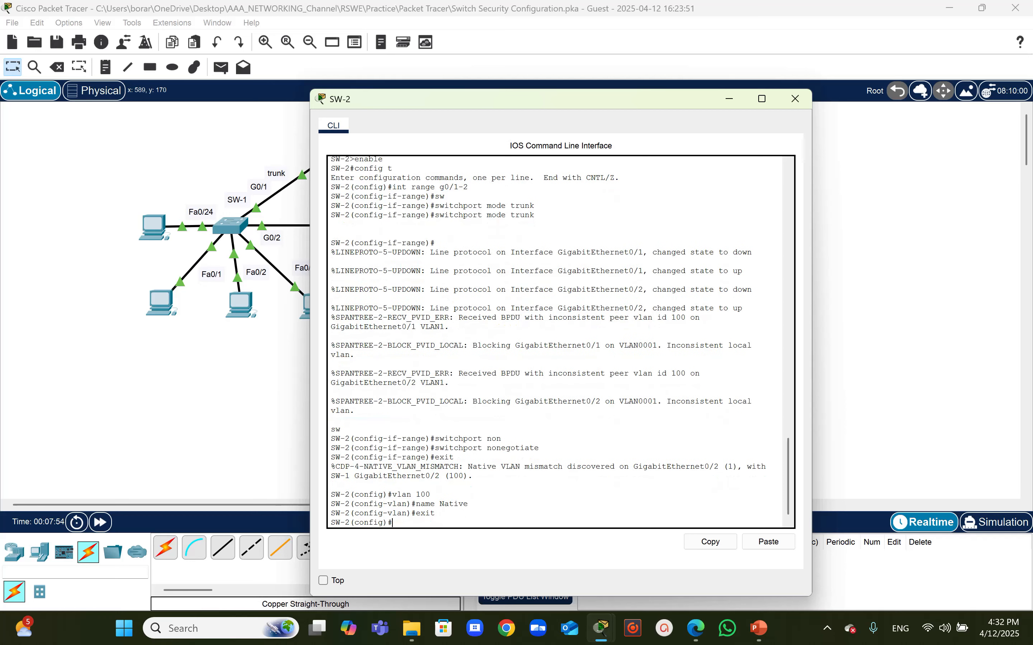
- Set VLAN 100 as the native VLAN on SW-2 interface range g0/1-2 with switchport trunk native vlan 100
key("Up")
key("Up")
key("Up")
key("Up")
key("Up")
key("Up")
key("Return")
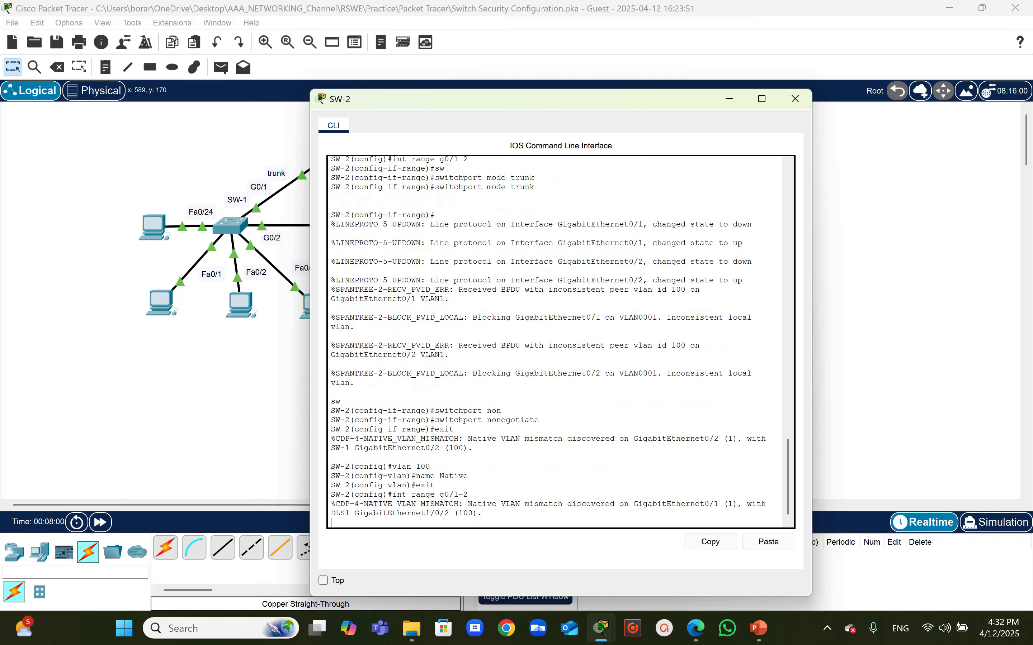
key("Up")
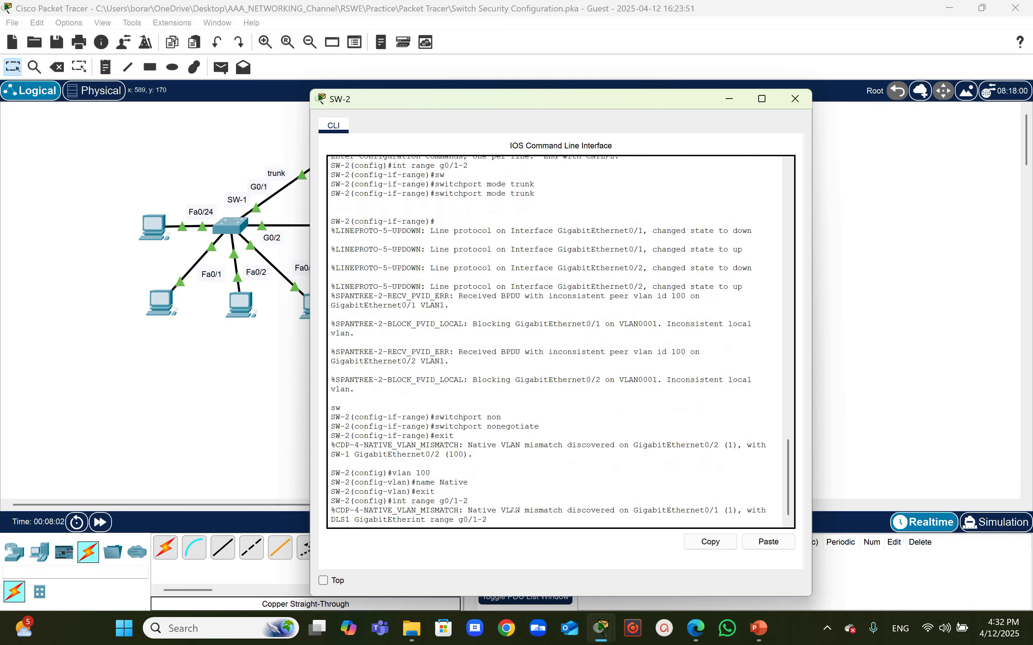
key("Return")
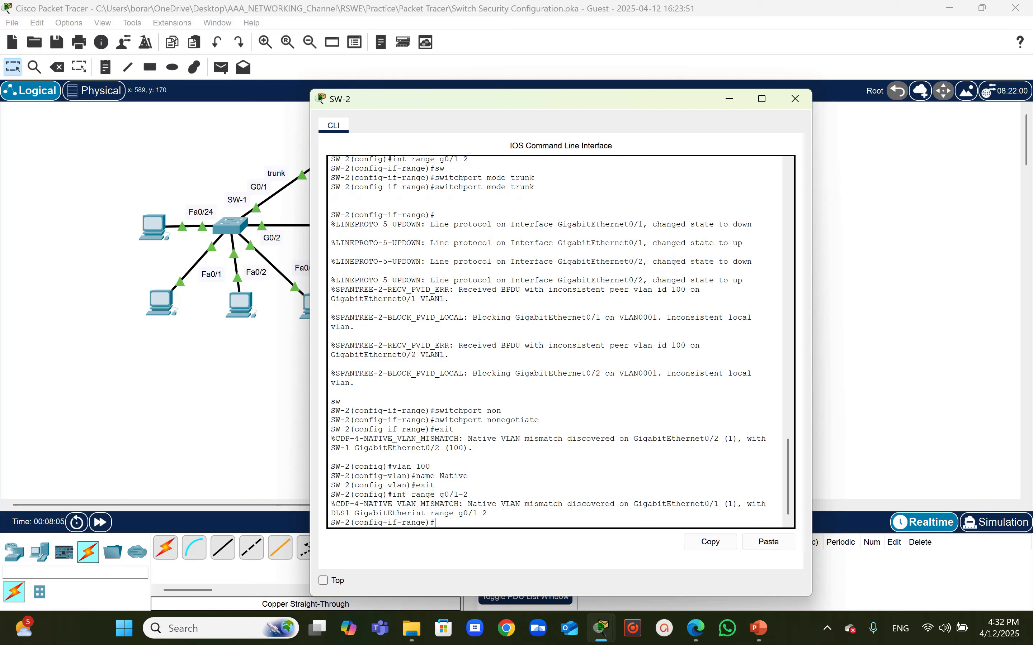
type("sw")
key("Tab")
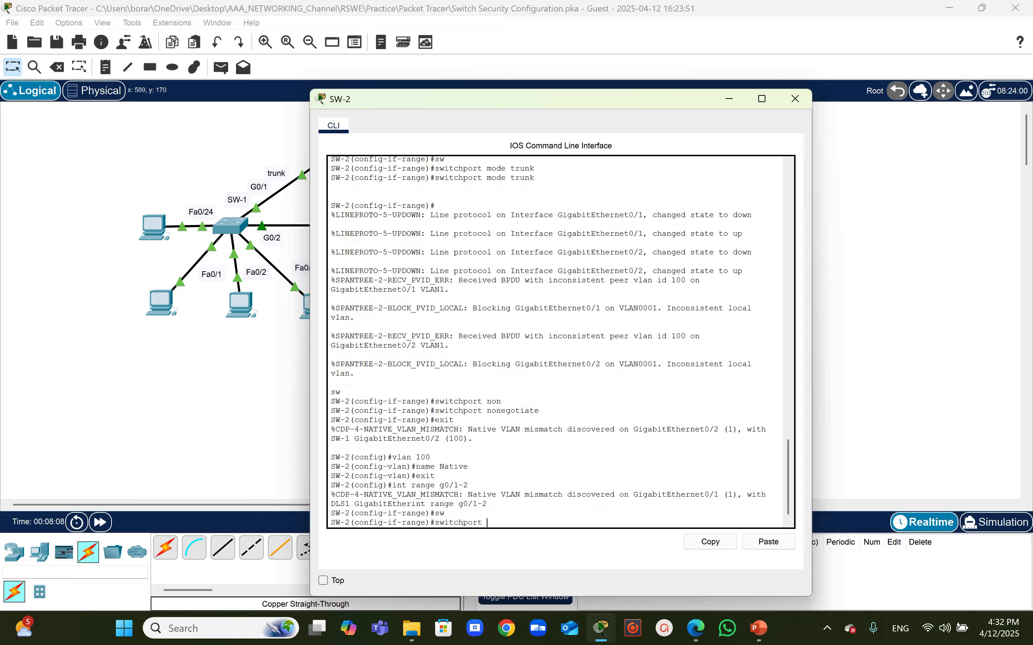
type("trunk na")
key("Tab")
type("vlan 1")
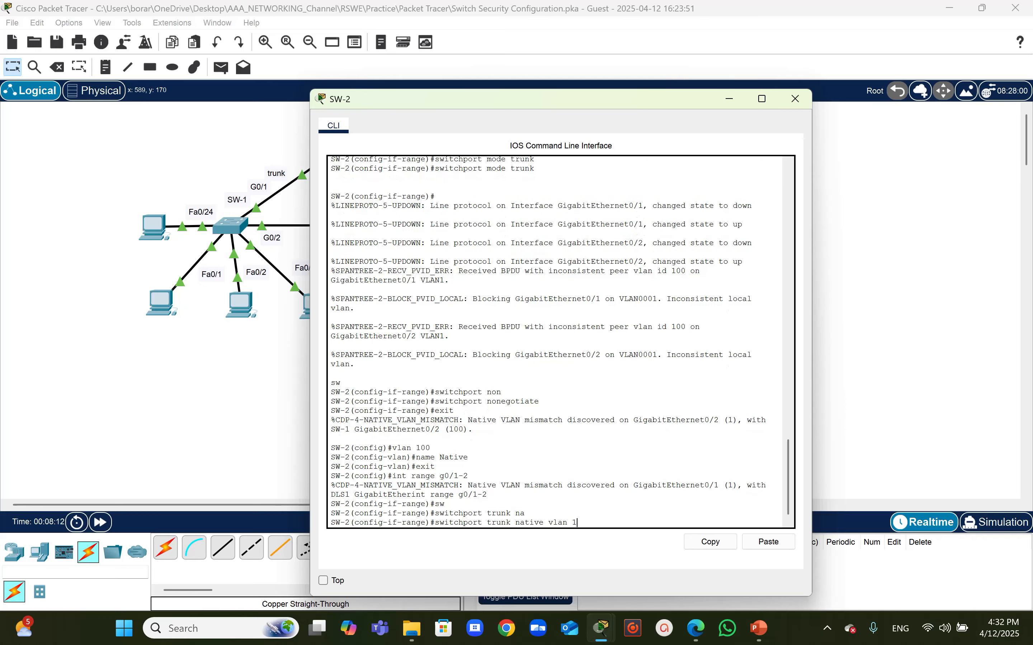
type("00")
key("Return")
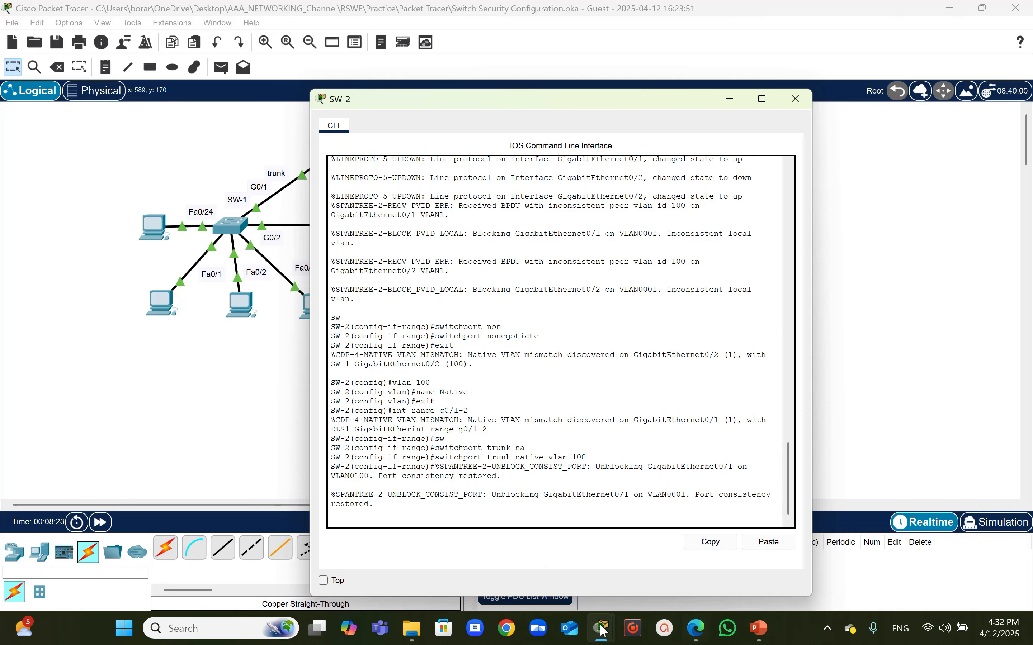
- Following the activity's VLAN table, shut down unused SW-1 ports fa0/3-9 and fa0/11-23, and exit the interface range
mouse_move(605, 636)
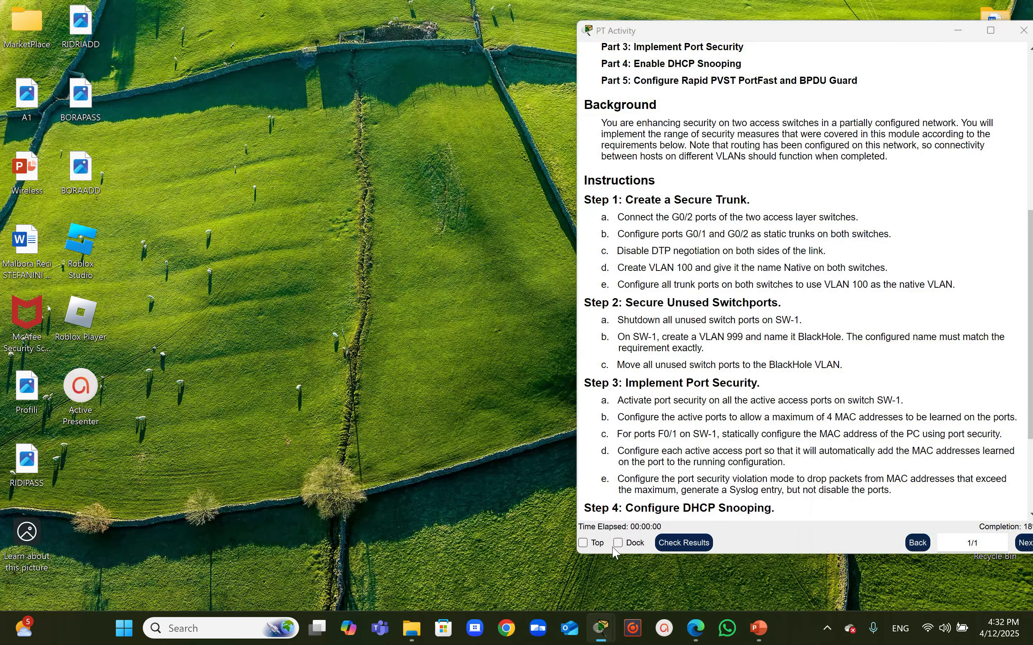
left_click(616, 553)
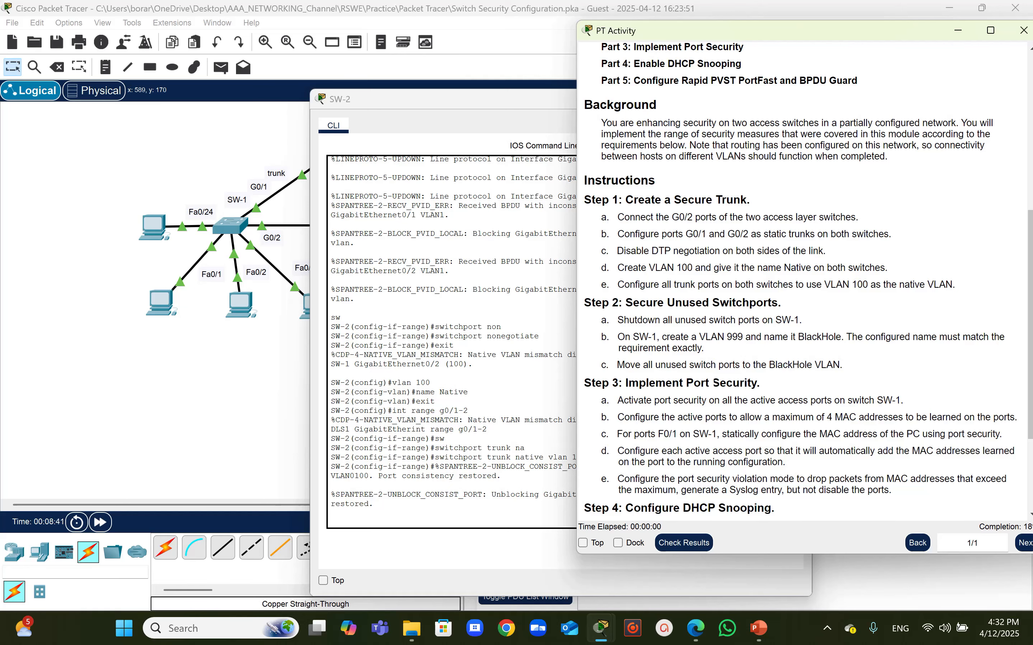
left_click_drag(1031, 395, 1024, 246)
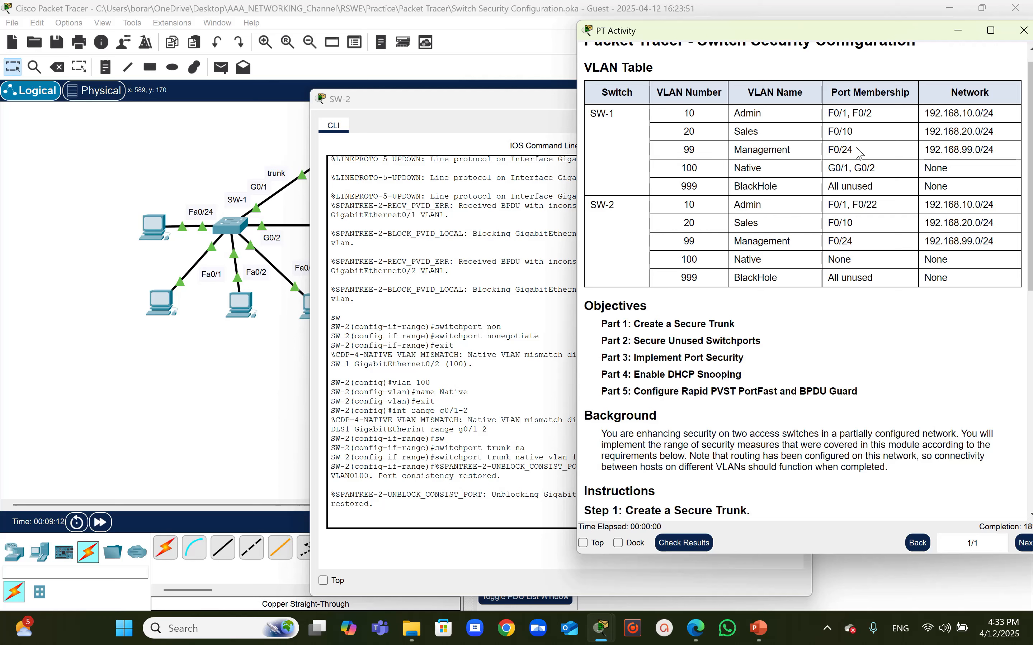
left_click(500, 509)
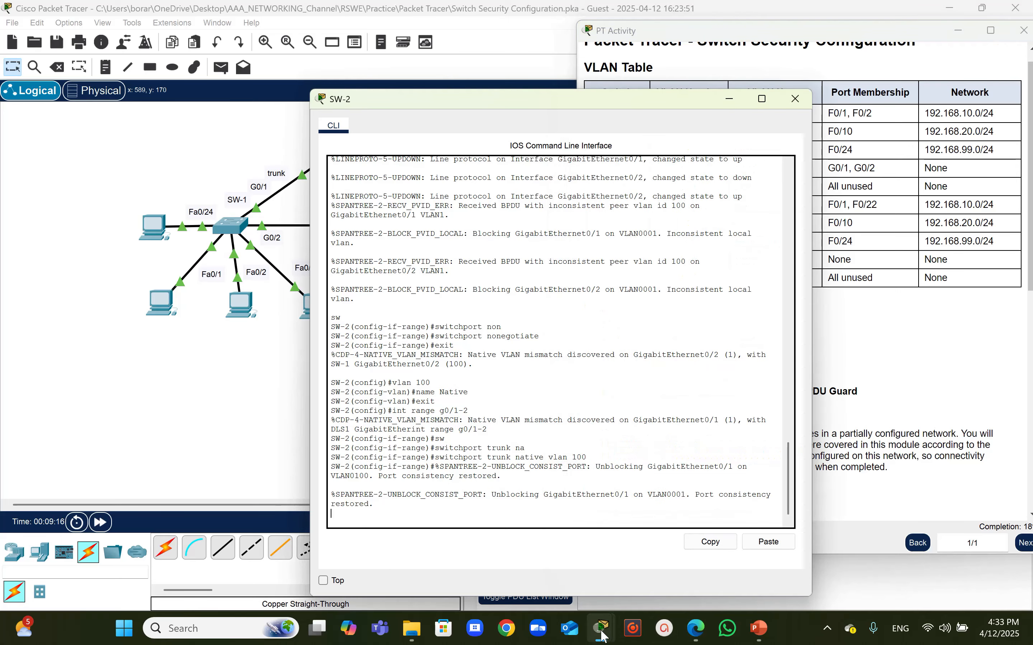
mouse_move(601, 627)
left_click(661, 570)
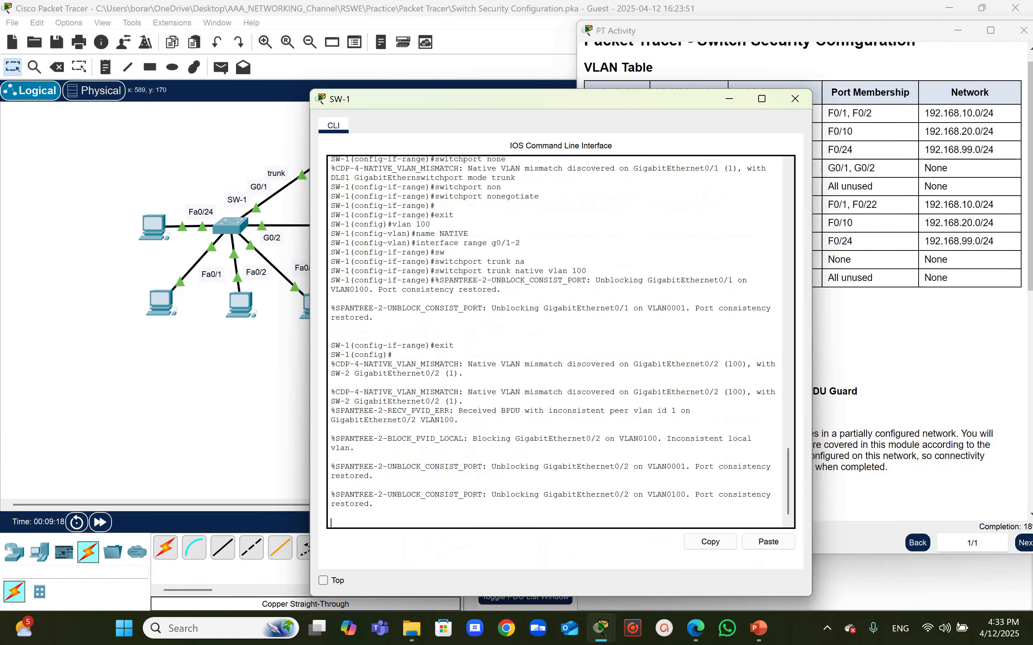
key("Return")
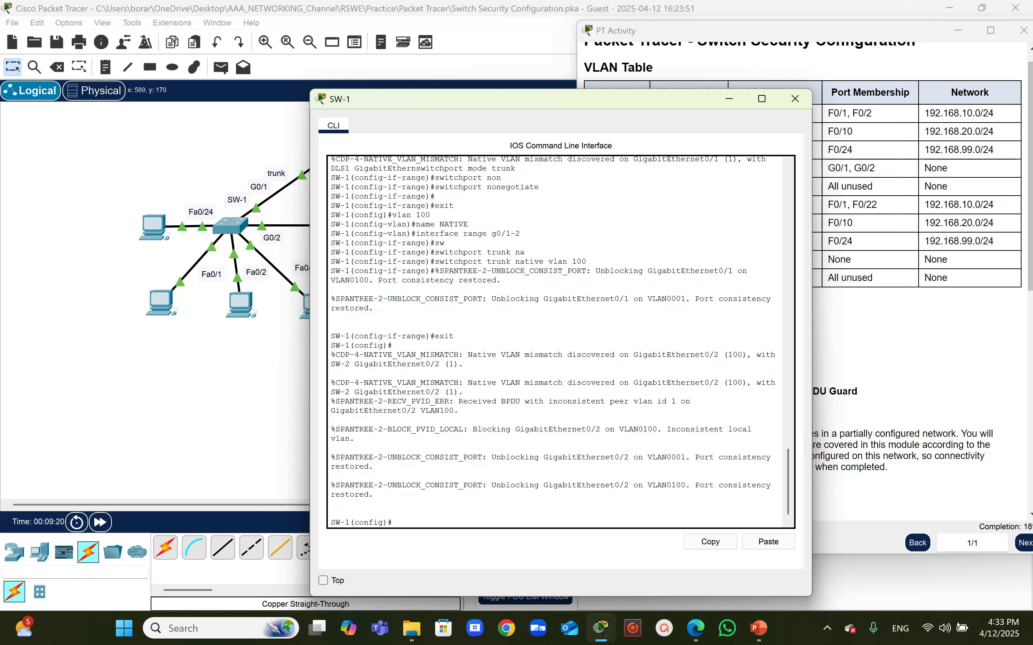
type("int range fa0/3-9")
type(", fa0/11-23")
key("Return")
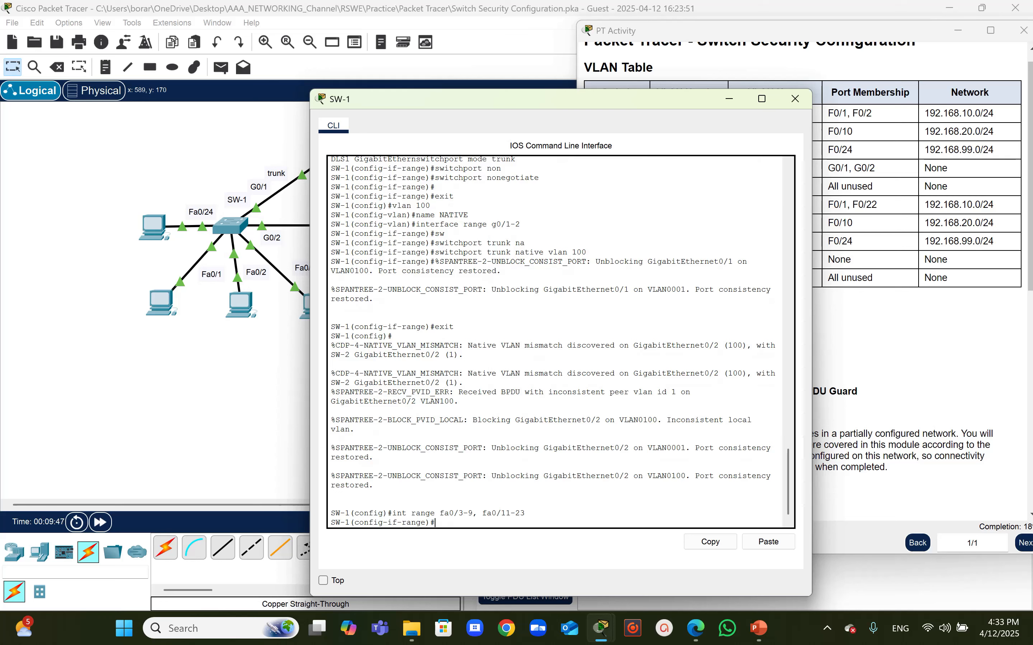
type("shutdown")
key("Return")
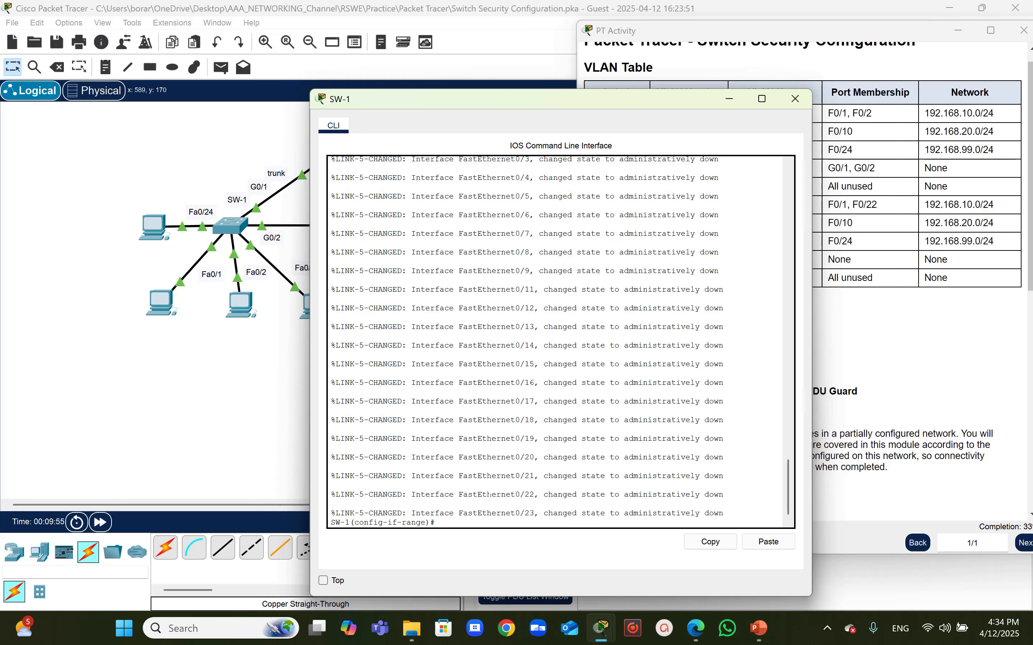
type("exit")
key("Return")
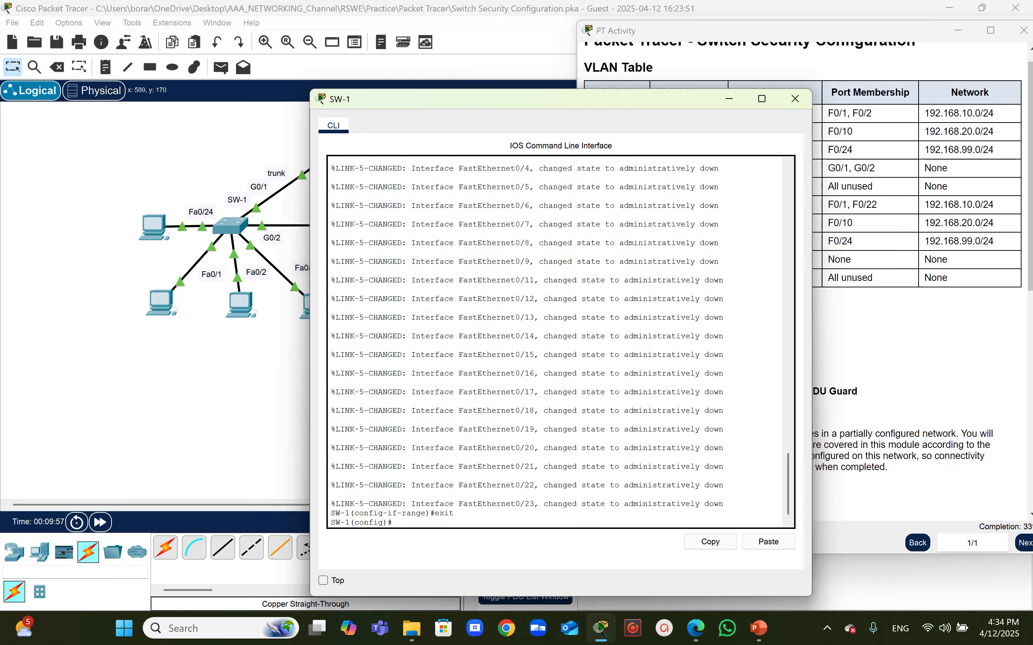
- Create VLAN 999 on SW-1 and name it BlackHole
type("vlan 999")
key("Return")
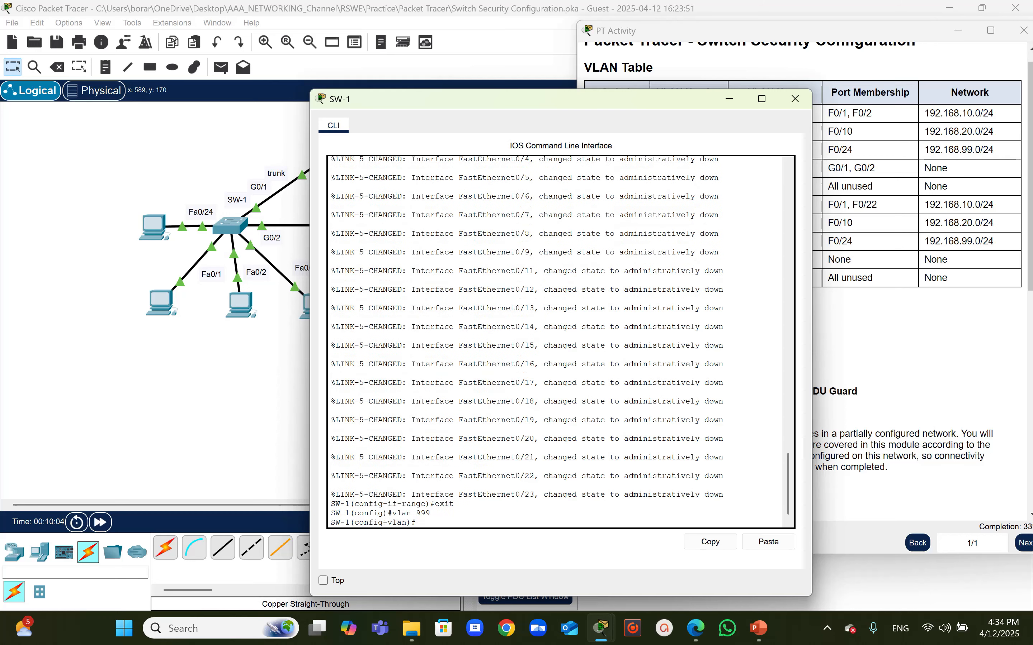
type("v")
key("BackSpace")
type("name BLACK")
key("BackSpace")
key("BackSpace")
key("BackSpace")
key("BackSpace")
type("lackHole")
key("Return")
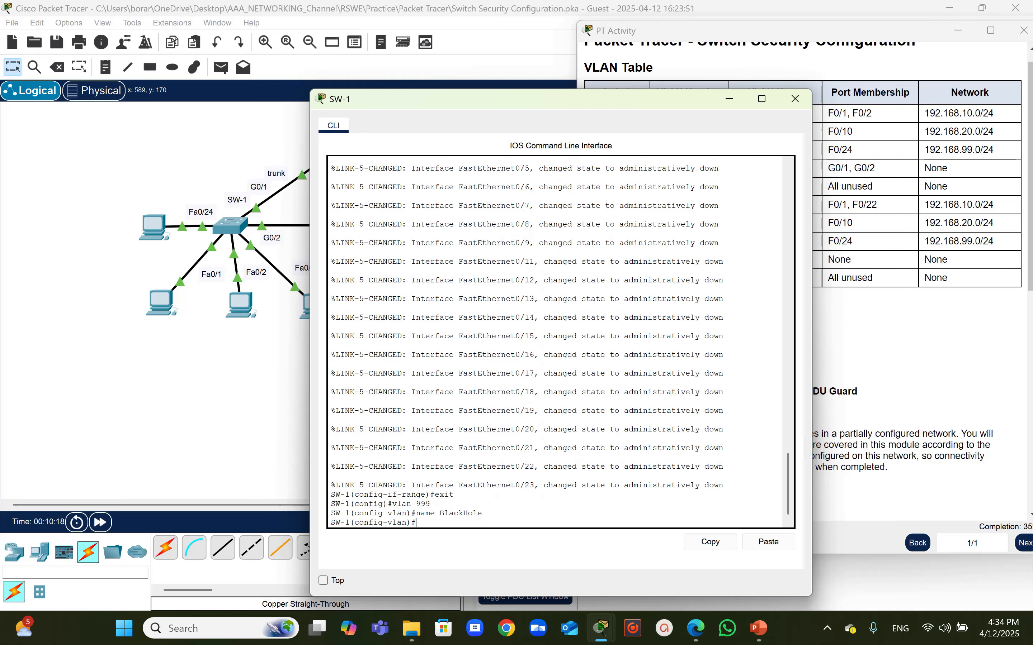
- Exit VLAN configuration on SW-1, select interface range fa0/3-9, fa0/11-23, and try assigning it with switchport access 999
type("exit")
key("Return")
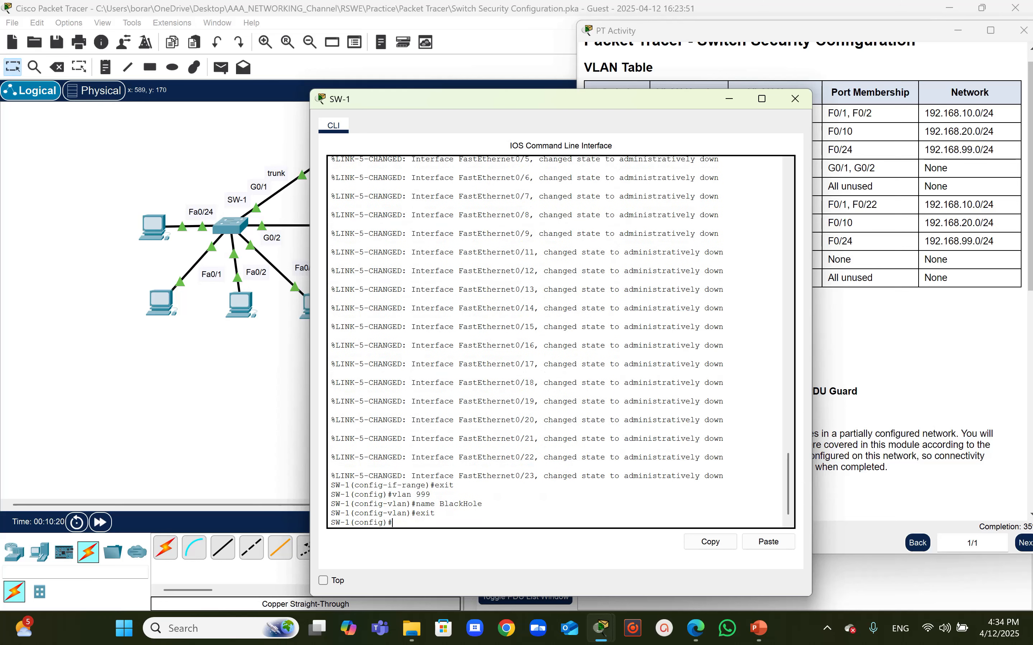
type("shutdown")
key("Up")
key("Return")
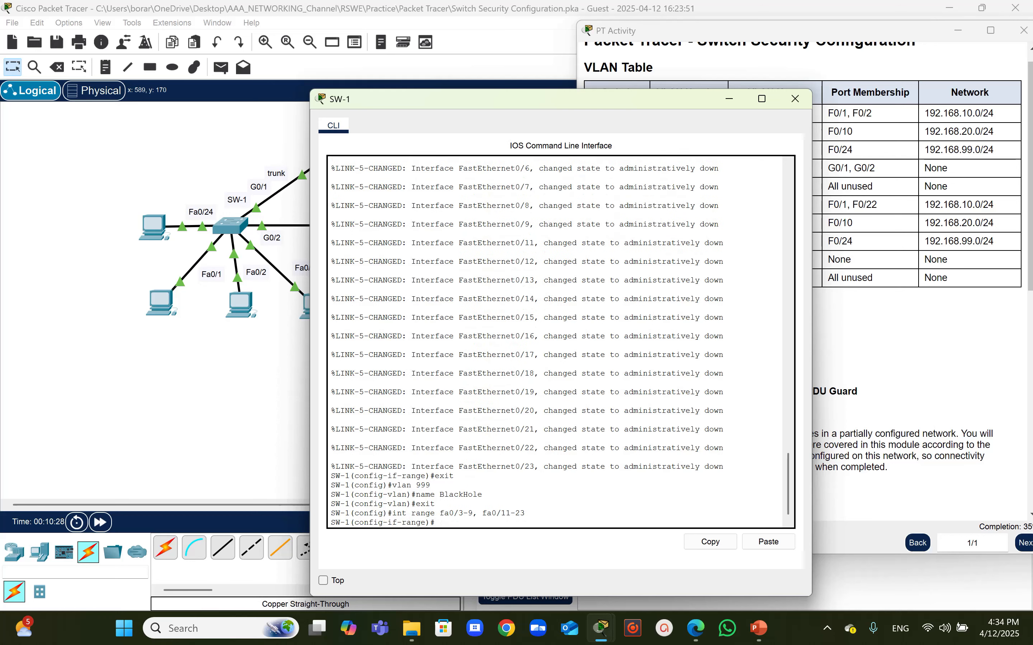
type("sw")
key("Tab")
type("ac")
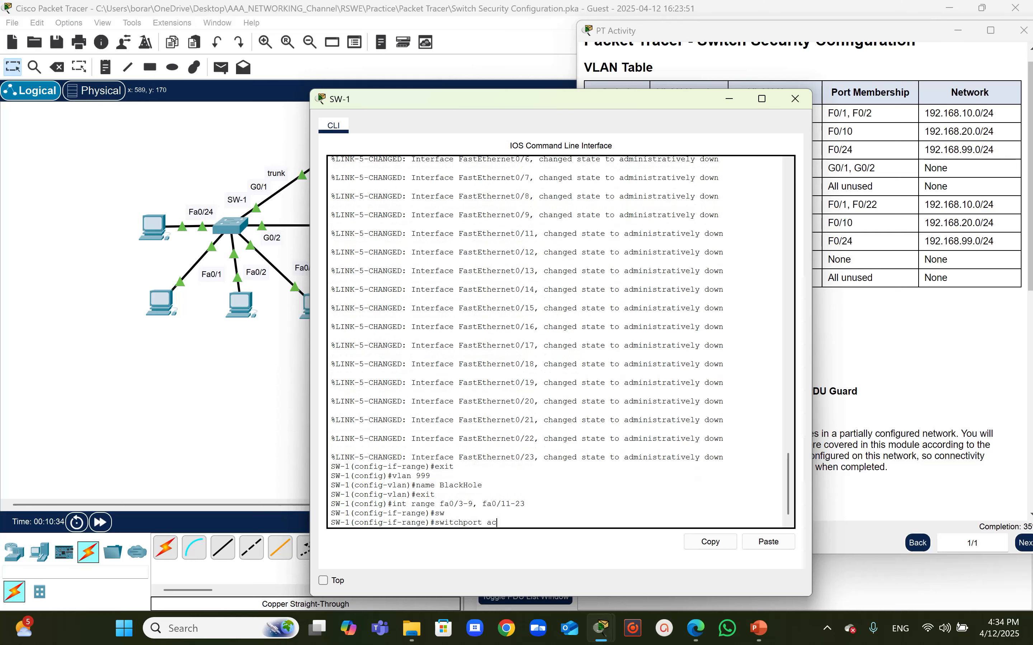
type("c")
key("Tab")
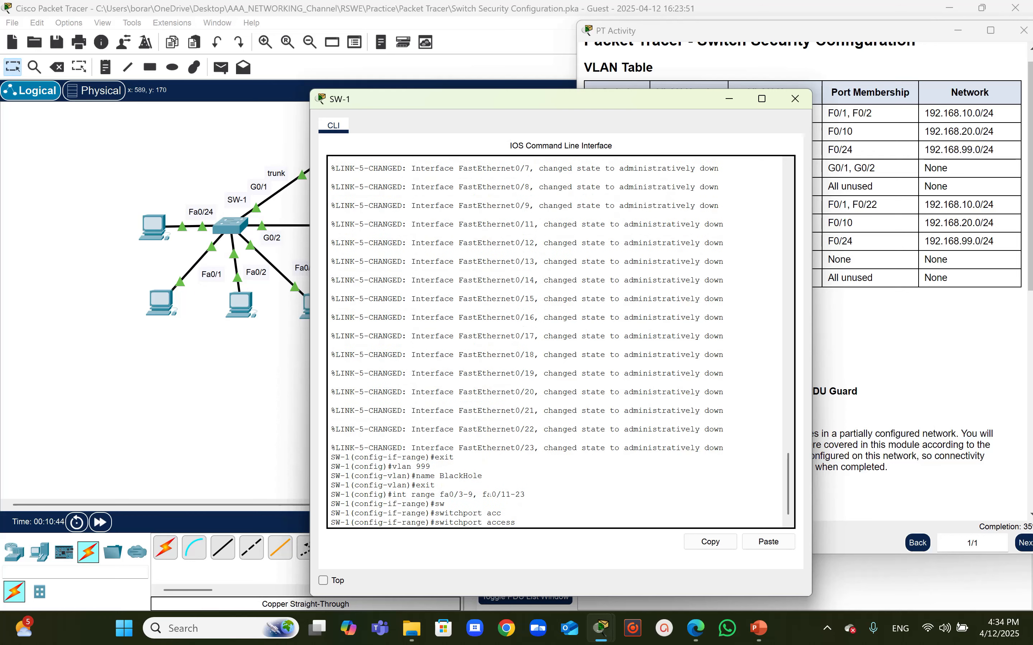
type("999")
key("Return")
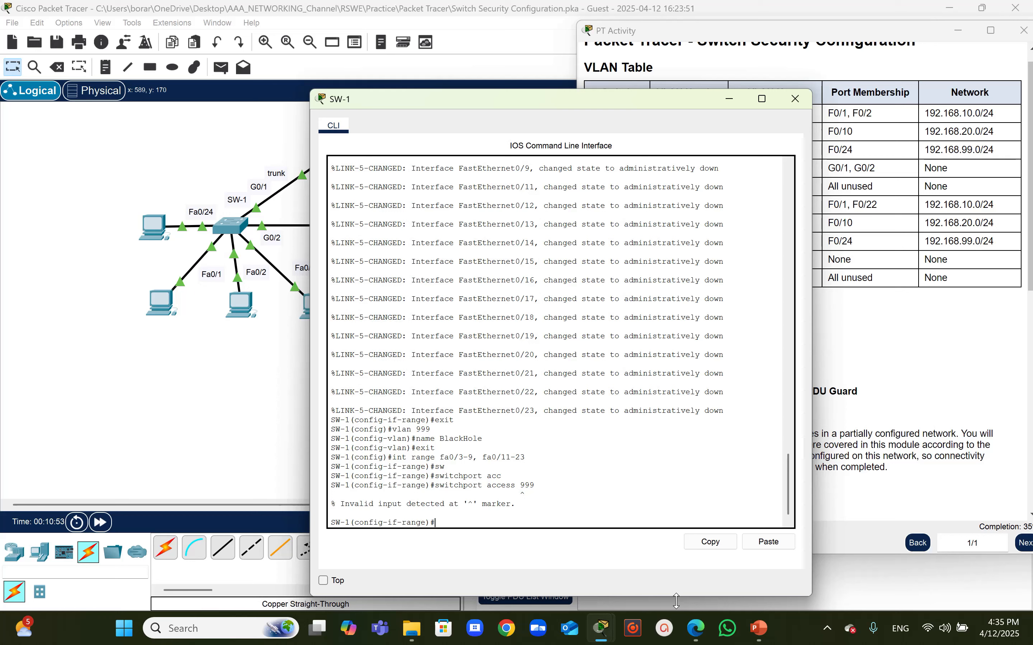
- Correct the command to switchport access vlan 999 for SW-1's unused ports and exit the interface range
key("Up")
key("Left")
key("Left")
key("Left")
type("vlan")
key("Return")
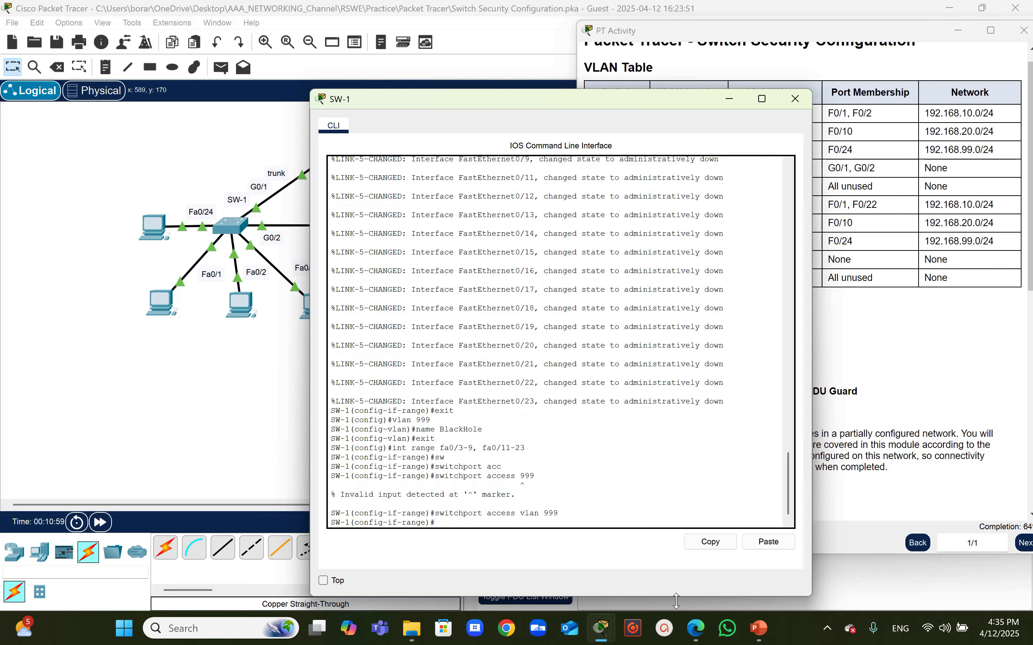
type("exit")
key("Return")
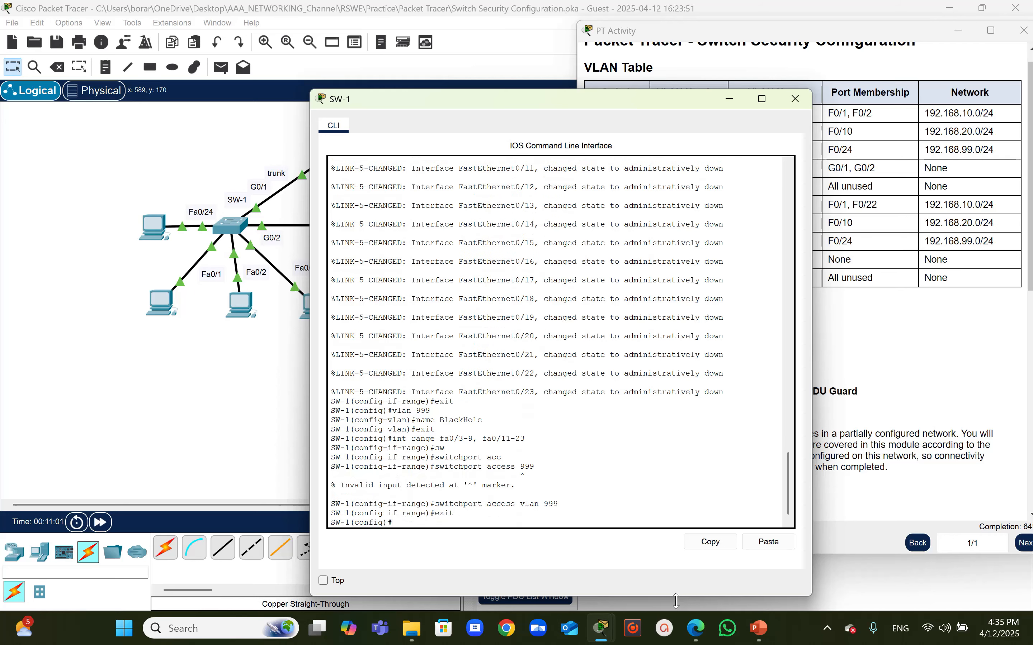
- Bring up the SW-2 command line and exit its interface range configuration
left_click(179, 384)
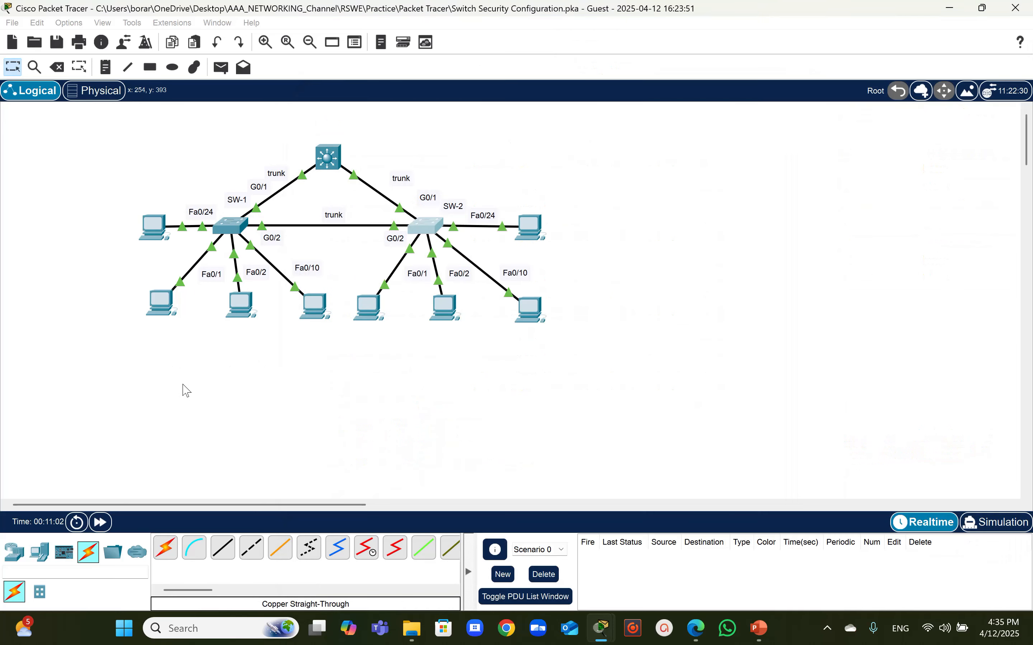
left_click(428, 226)
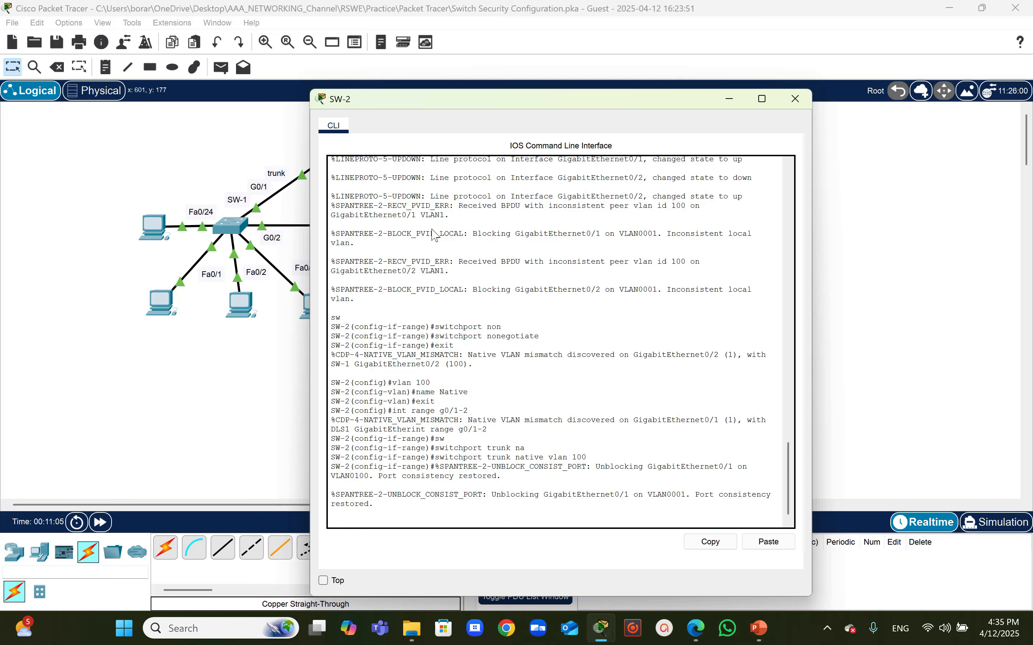
key("Return")
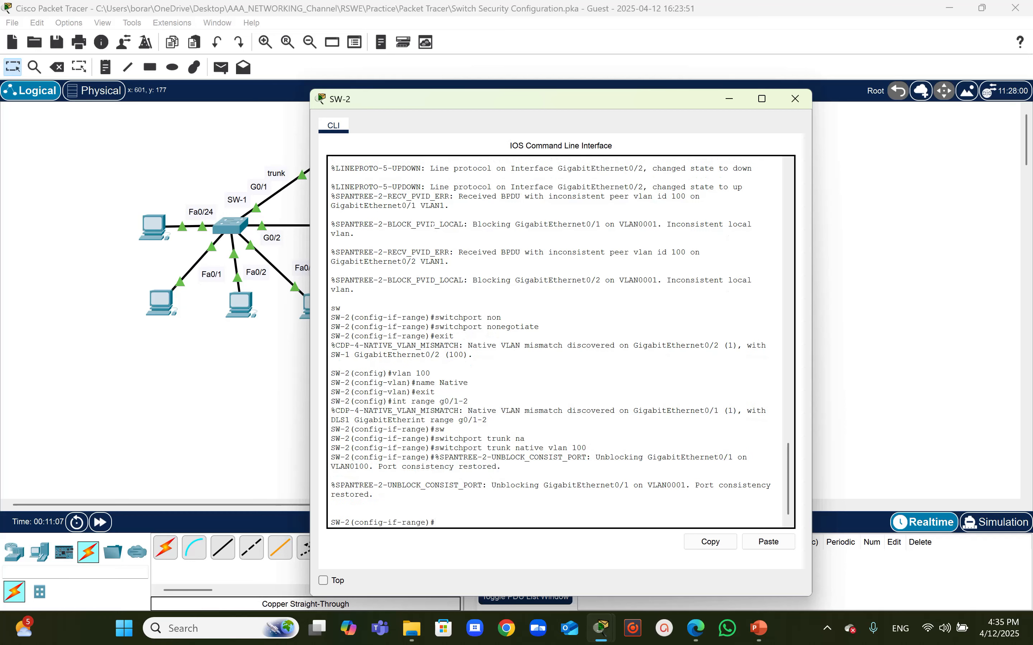
type("v")
key("BackSpace")
type("exit")
key("Return")
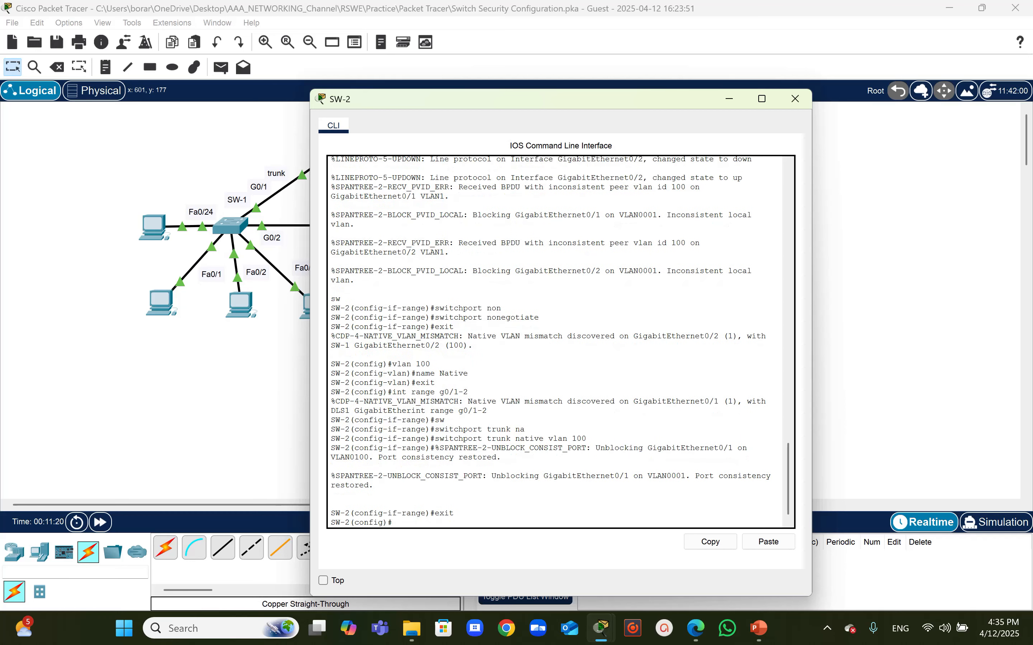
- Create VLAN 999 on SW-2, name it BlackHole, and exit VLAN configuration
type("b")
key("BackSpace")
type("va")
type("l")
key("BackSpace")
key("BackSpace")
type("lan 999")
key("Return")
type("name")
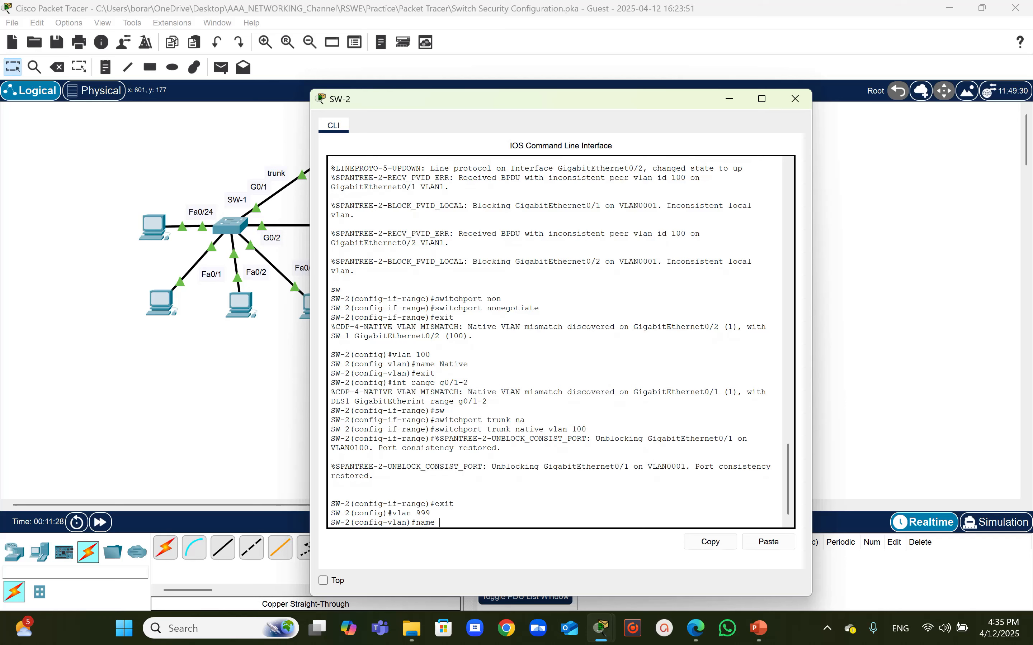
type(" BlacH")
key("BackSpace")
type("kHole")
key("Return")
type("exit")
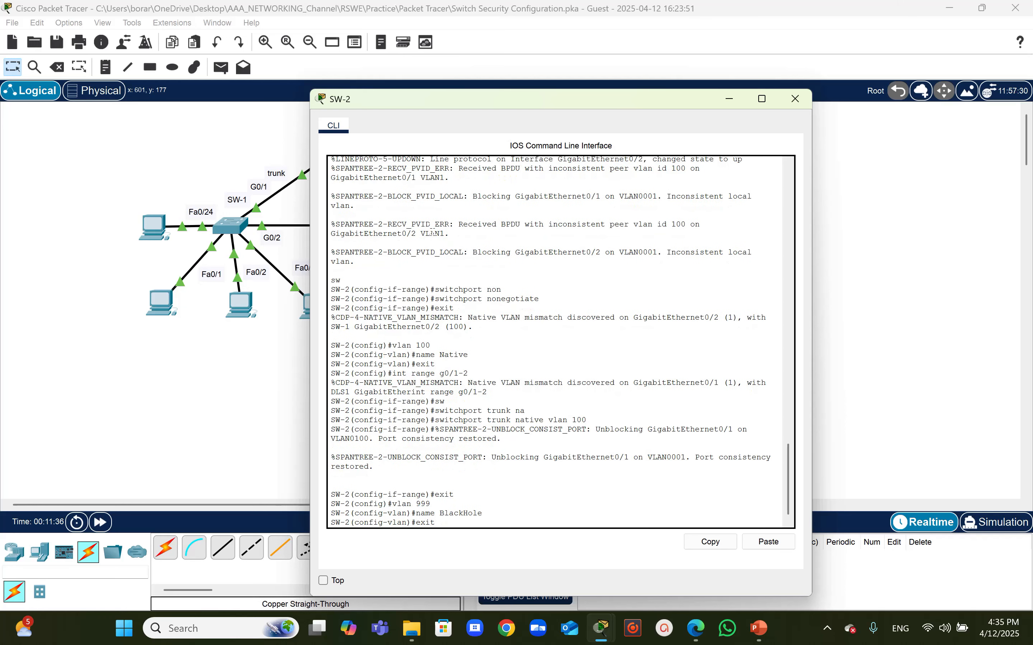
key("Return")
- Shut down SW-2 interface range fa0/3-9, fa0/11-23
type("int")
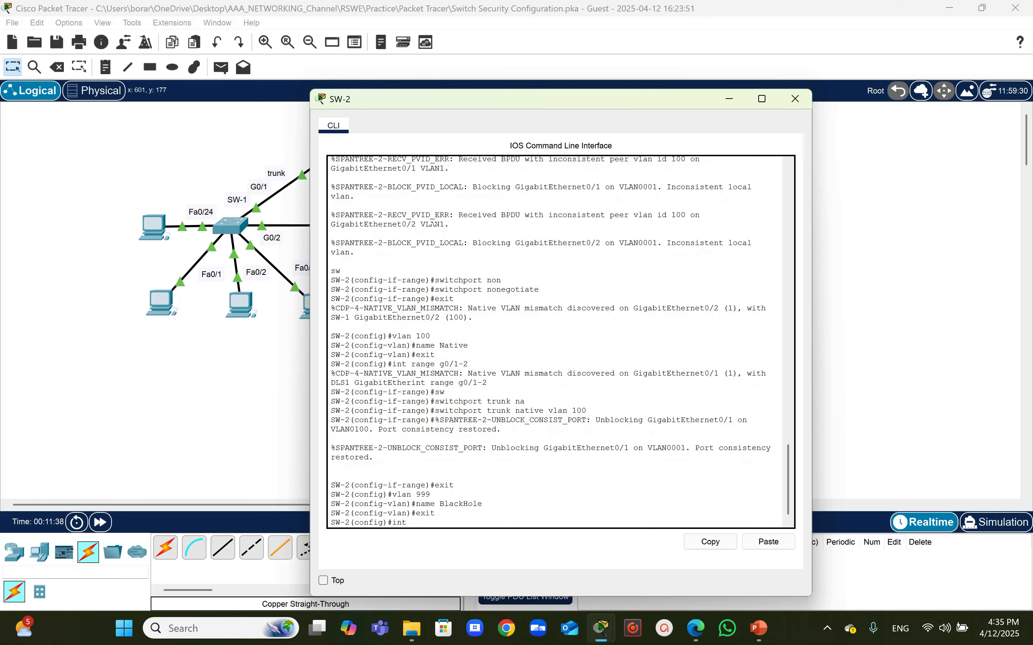
type(" range")
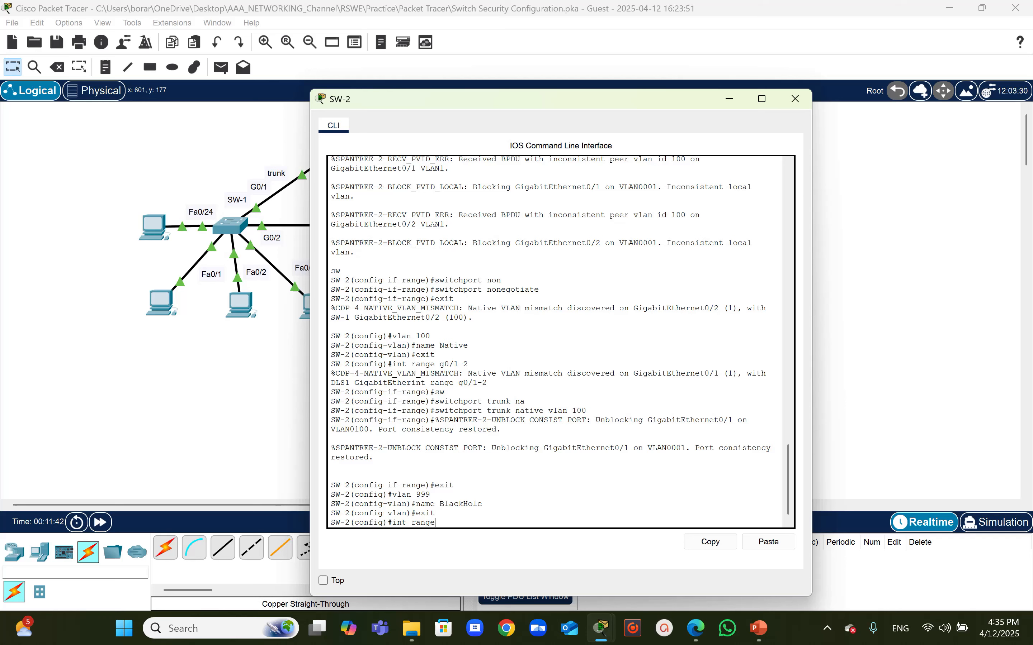
type("0/3-9")
key("Left")
type("fa0/3-9, fa0/11-23")
key("Return")
type("s")
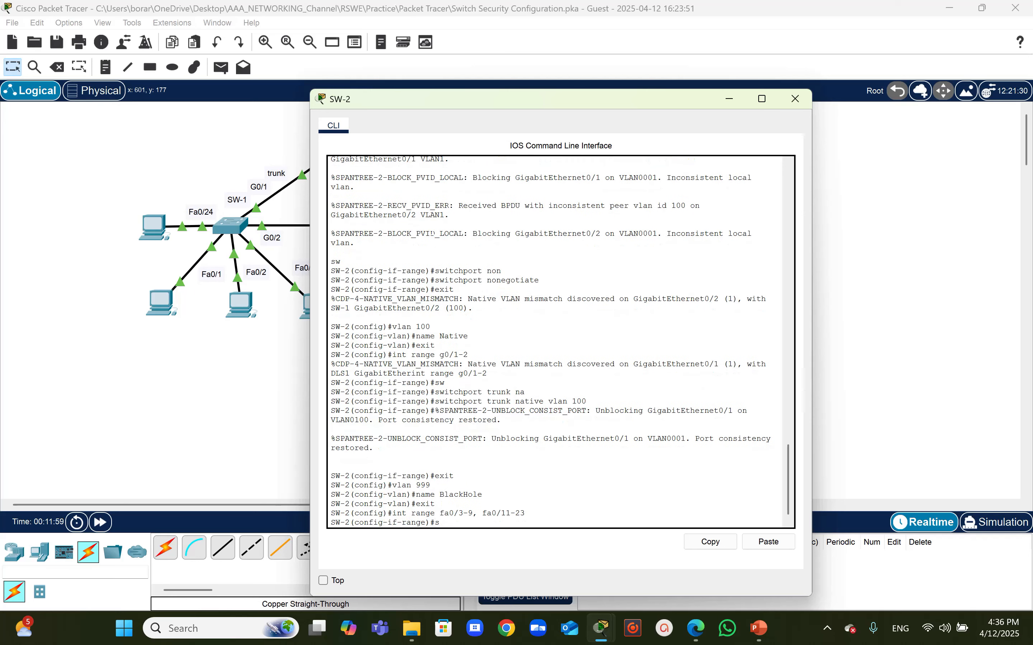
type("hut")
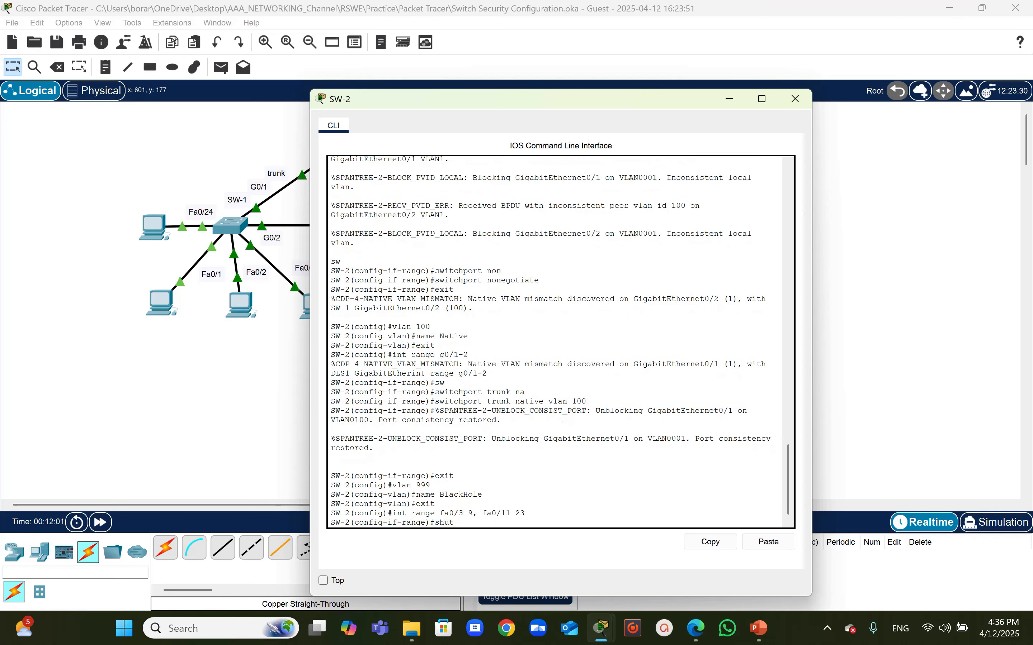
type("d")
key("Tab")
key("Return")
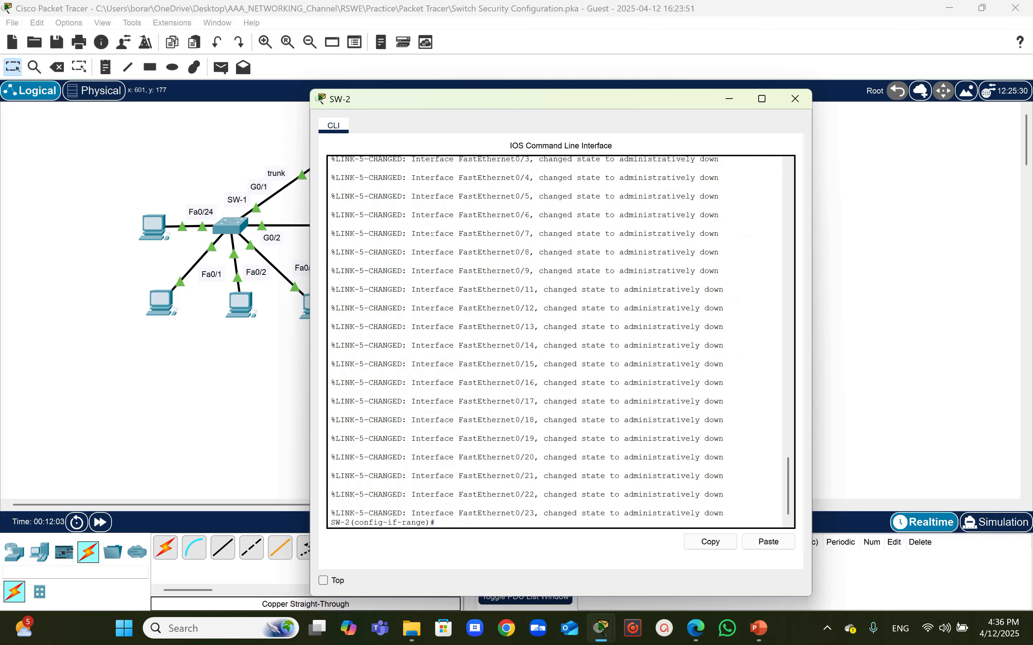
- Assign the selected SW-2 port range to VLAN 999 with switchport access vlan 999
key("Return")
type("sw")
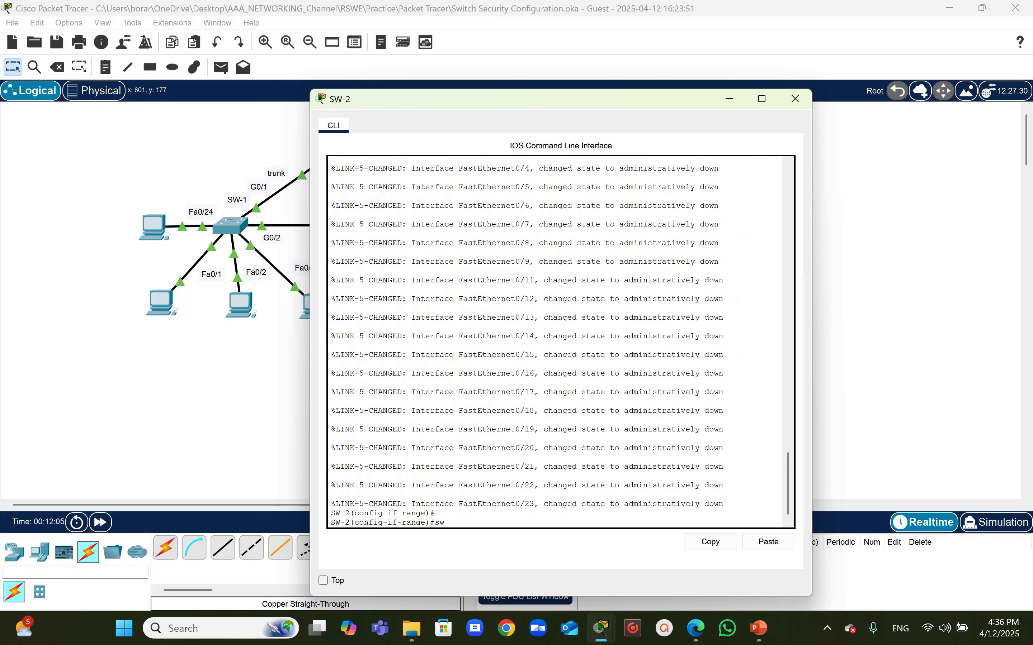
key("Tab")
type("a")
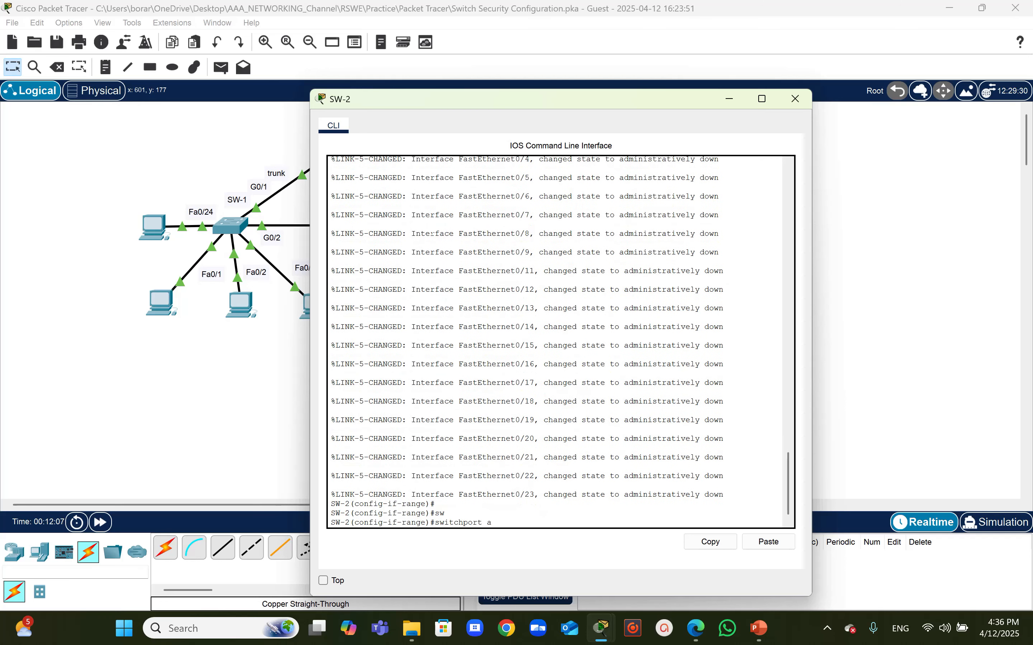
type("ssccs")
type("ess vlan 9")
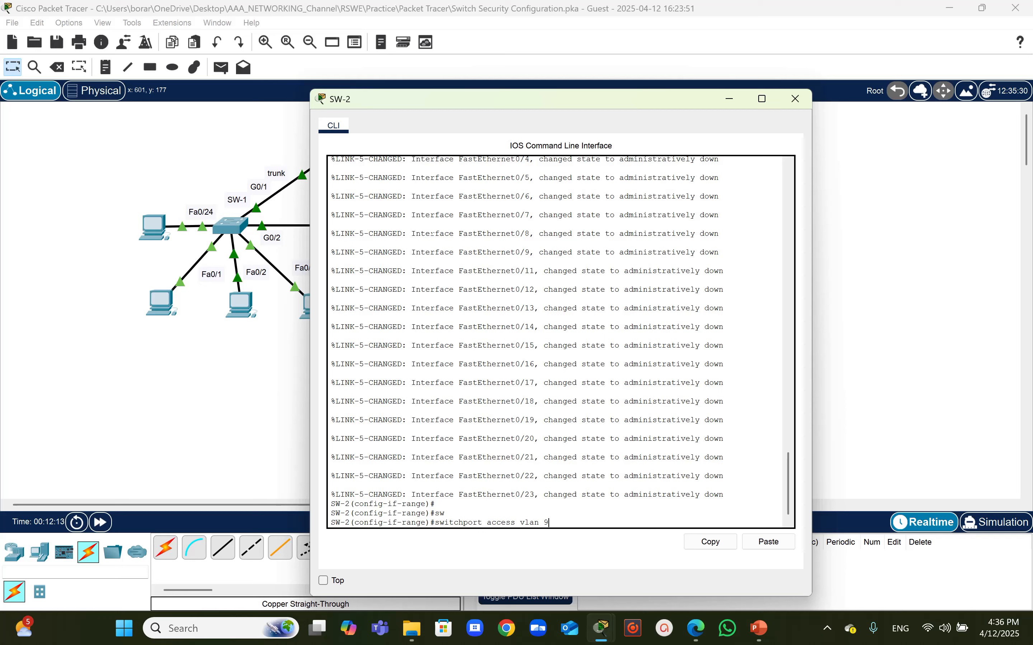
type("99")
key("Return")
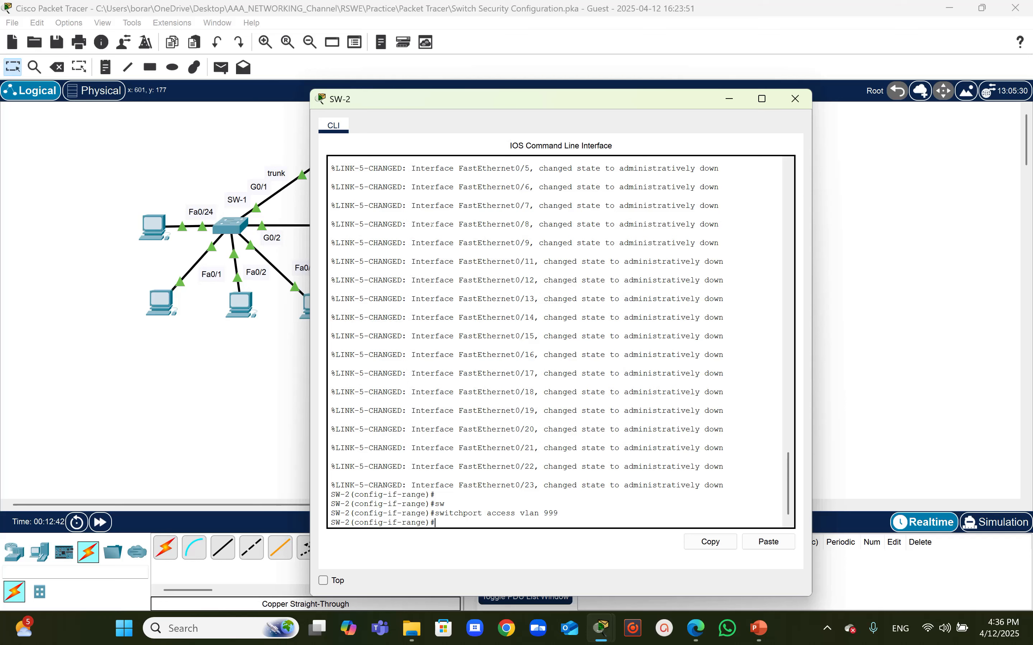
- Review the port security requirements in the activity instructions, and minimize the SW-2 window
left_click(597, 628)
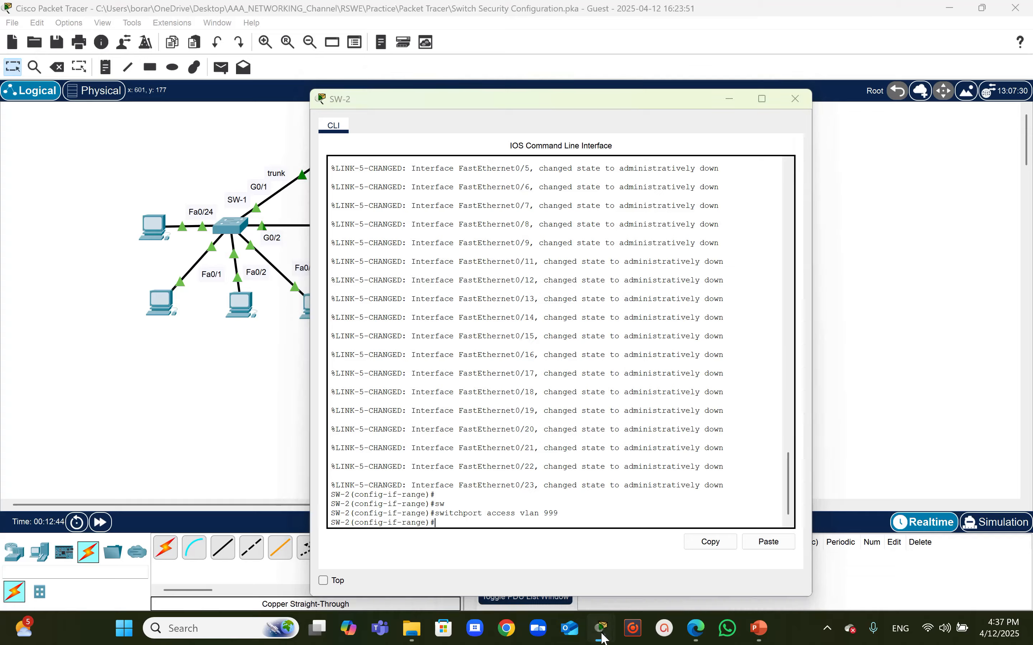
left_click(583, 549)
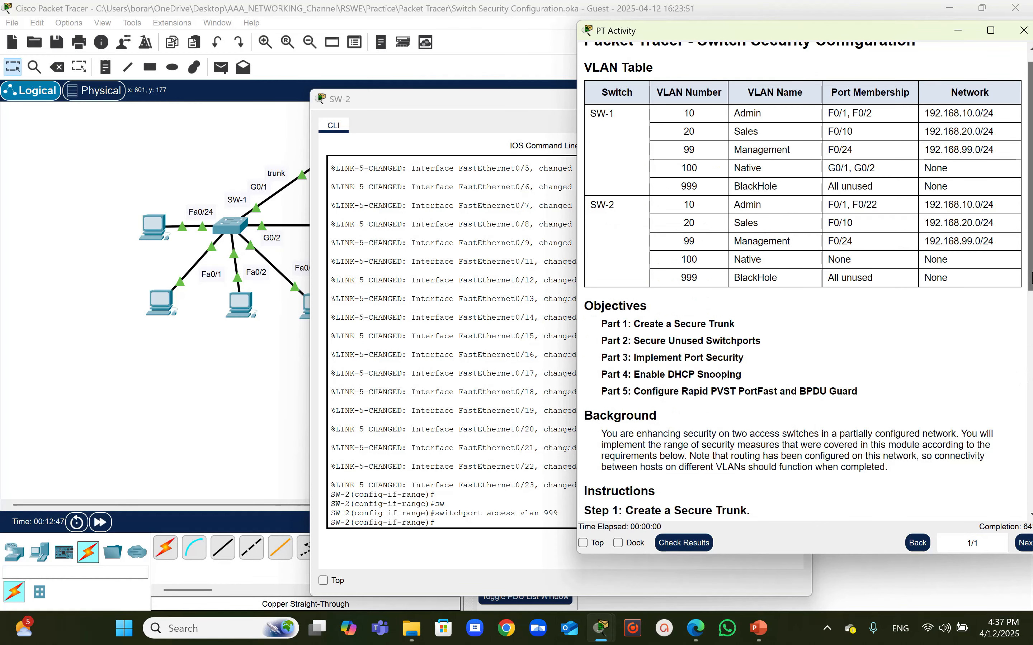
left_click_drag(1030, 278, 1031, 461)
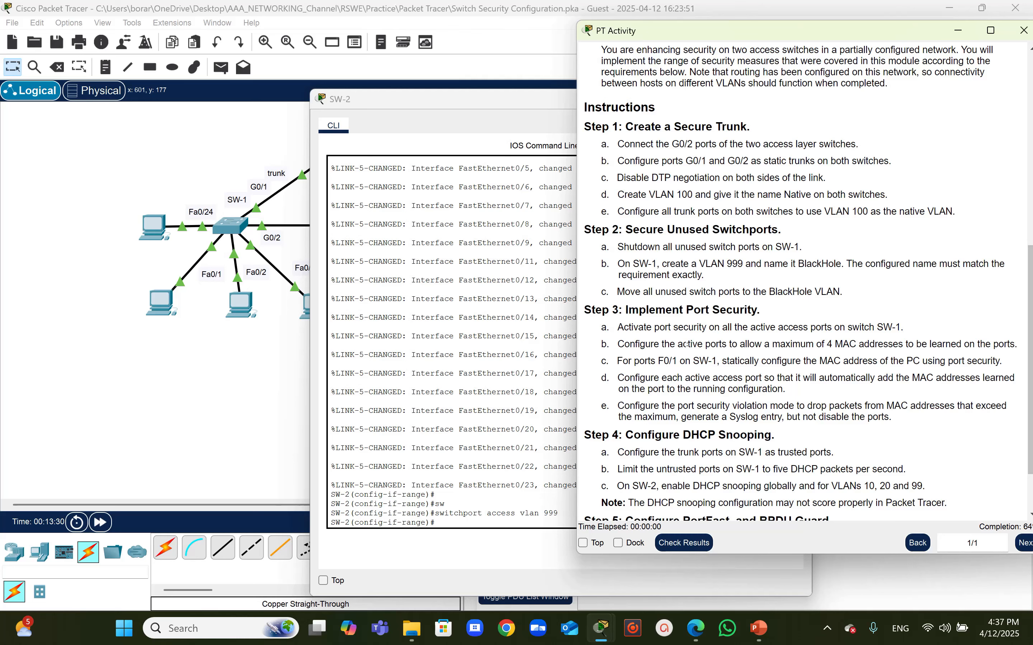
left_click_drag(447, 107, 348, 147)
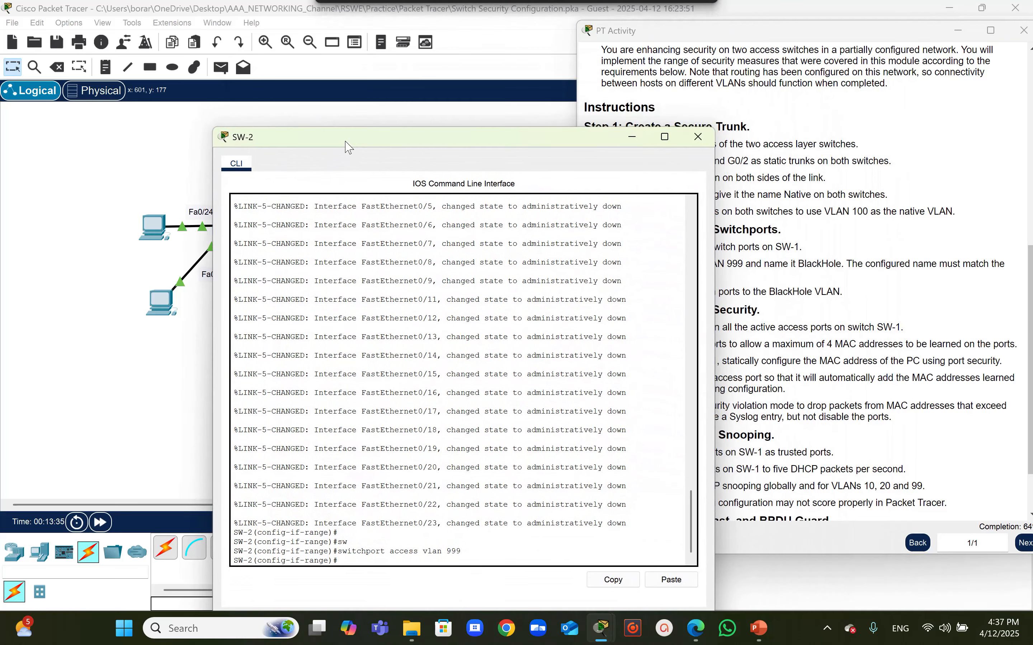
left_click(637, 138)
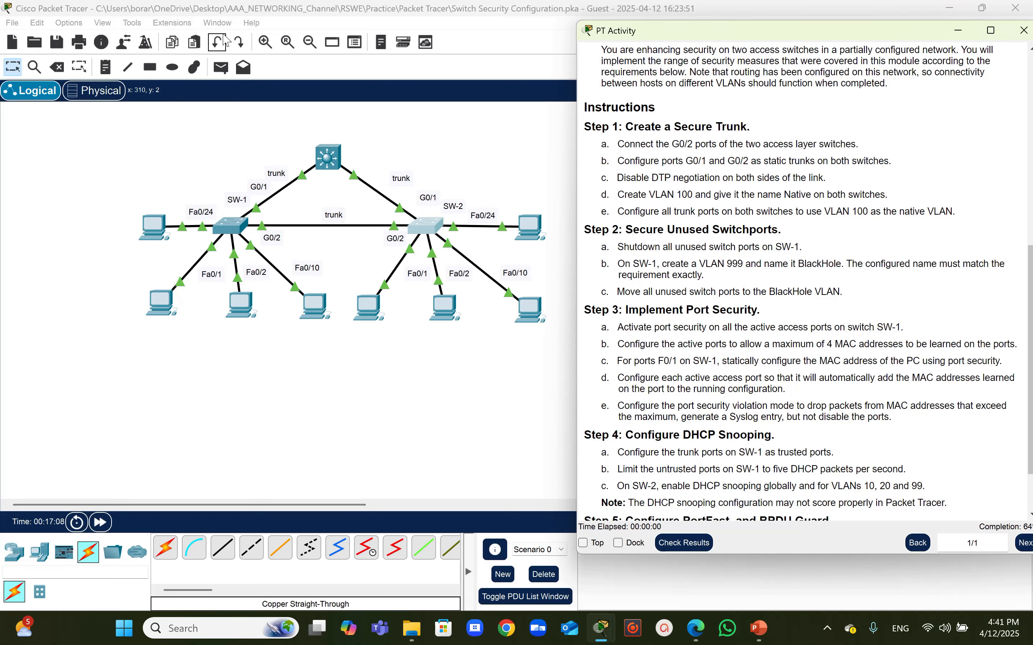
- Open the SW-1 command line and consult the activity's VLAN table for SW-1's active access ports
left_click(238, 234)
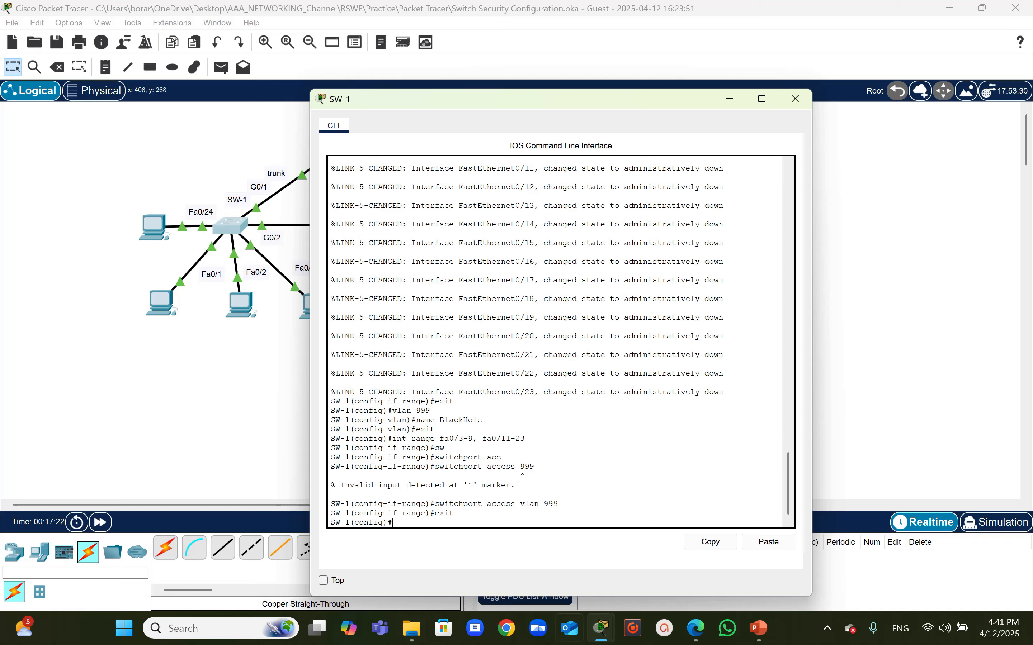
left_click(609, 623)
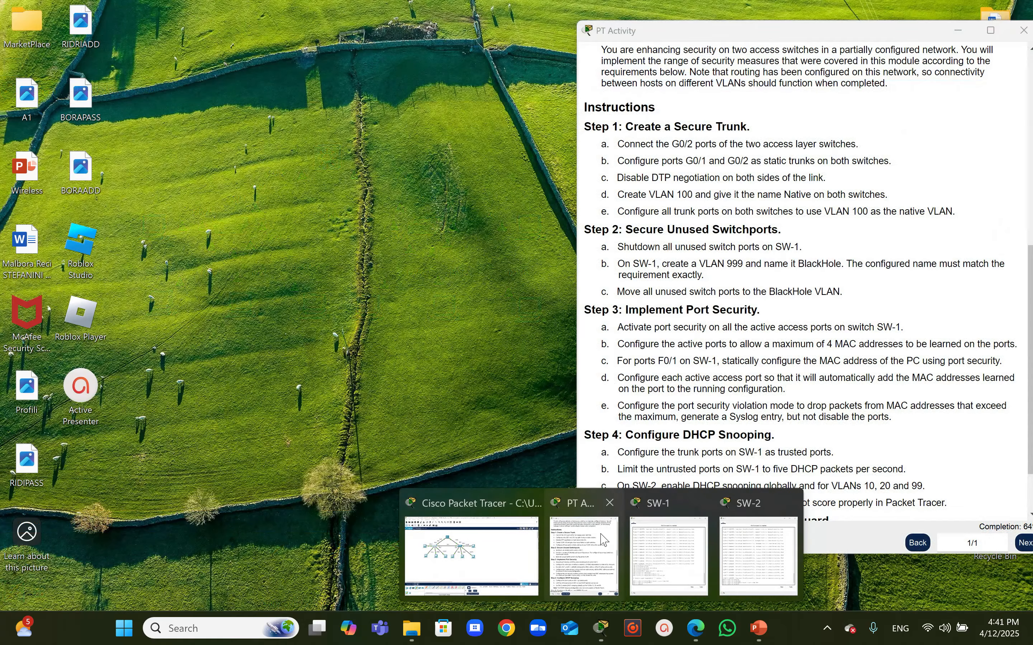
left_click(583, 569)
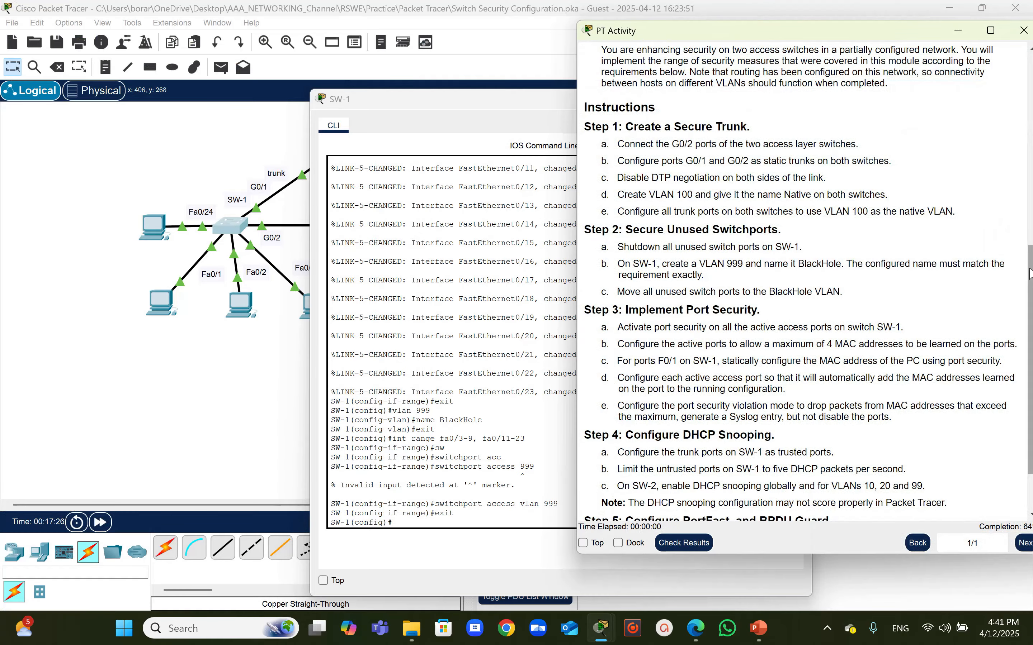
left_click_drag(1029, 291, 1029, 98)
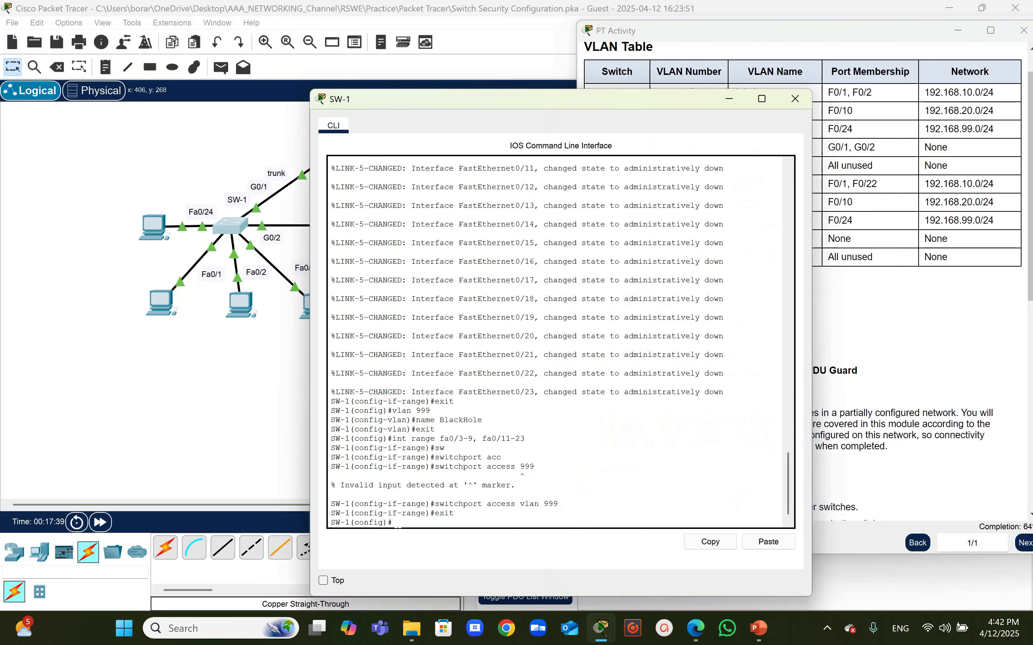
- Enter interface range configuration on SW-1 for active ports f0/1, fa0/2, f0/10 and fa 0/24
type("int rangef0/1, f")
key("Left")
key("Left")
key("Left")
key("Left")
key("Left")
key("Left")
key("Right")
key("Right")
key("Right")
key("Right")
key("Right")
type("a0/2")
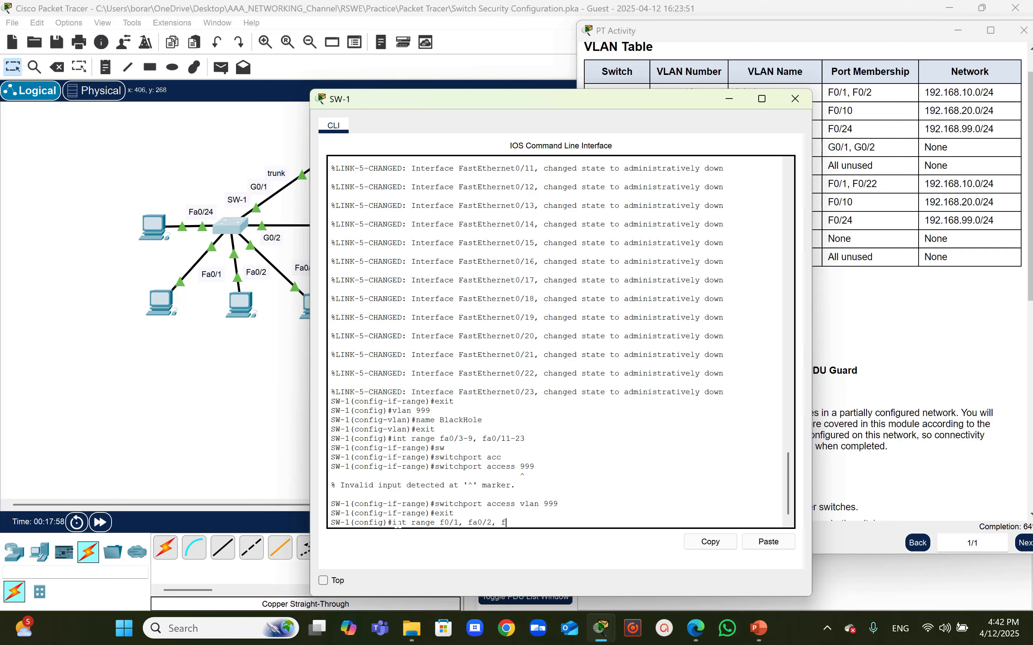
type(", f0/10, fa 0/24")
key("Return")
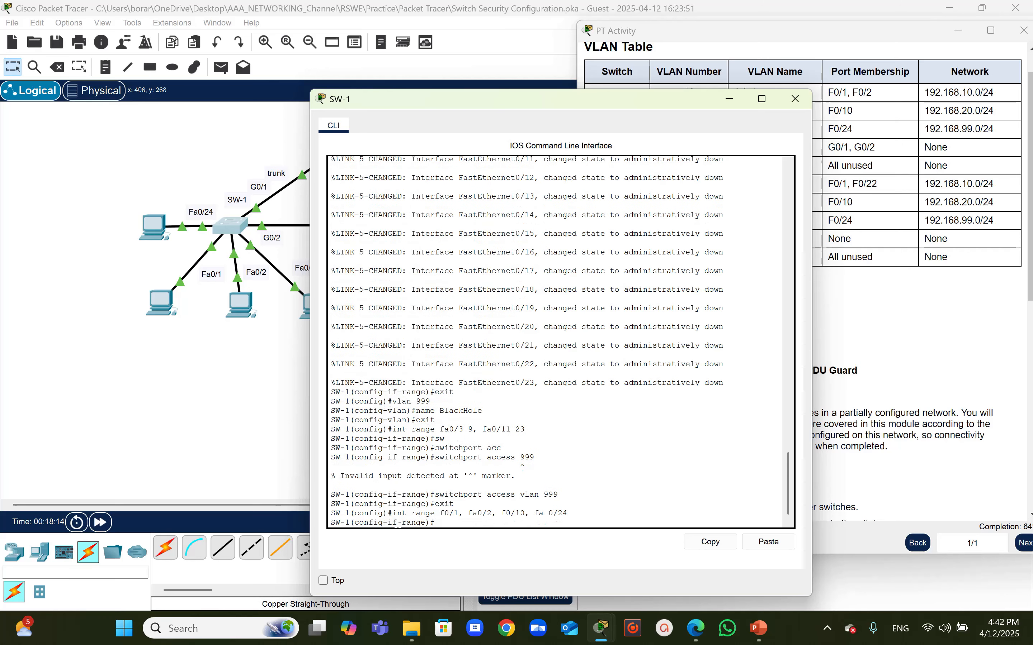
- Set the selected SW-1 ports to access mode with switchport mode access
type("sw")
key("Tab")
type("m")
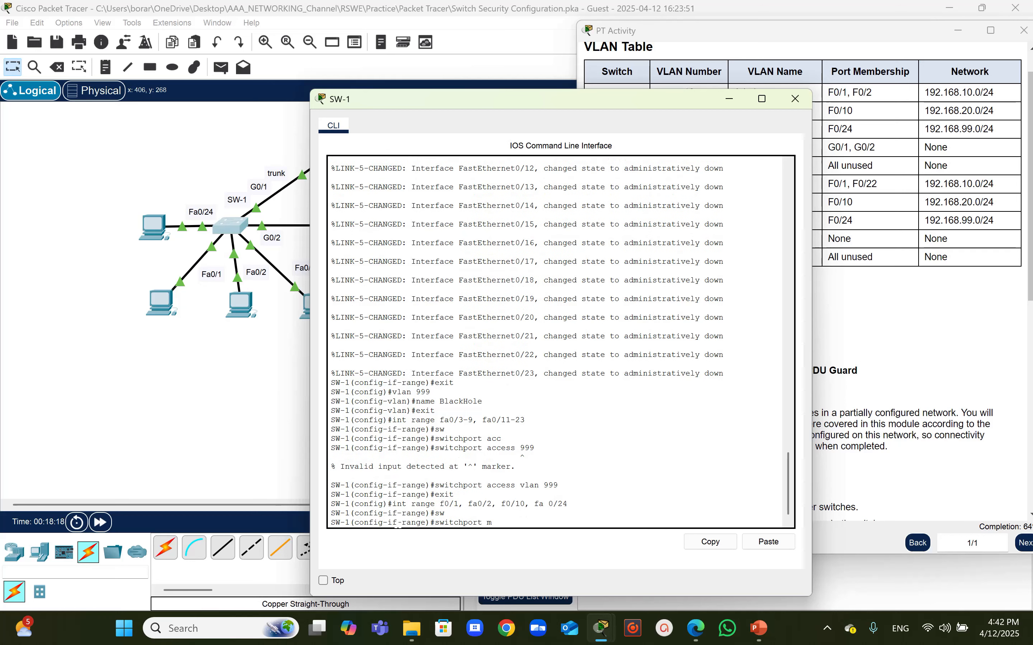
type("ode acc")
key("Tab")
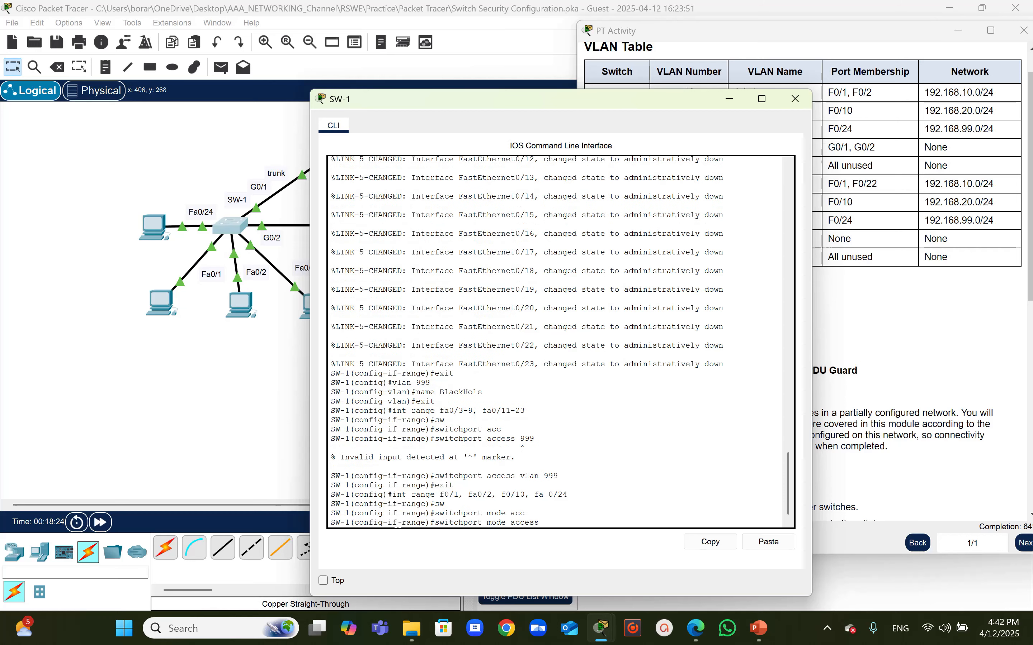
key("Return")
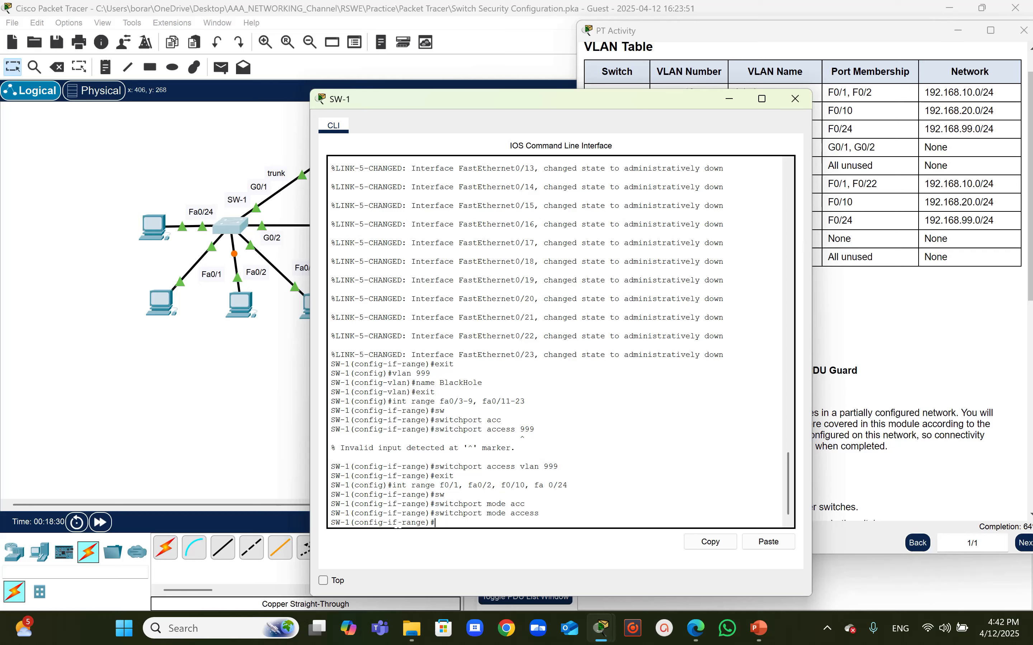
- Enable port security on the selected SW-1 access ports with switchport port-security
type("sw")
key("Tab")
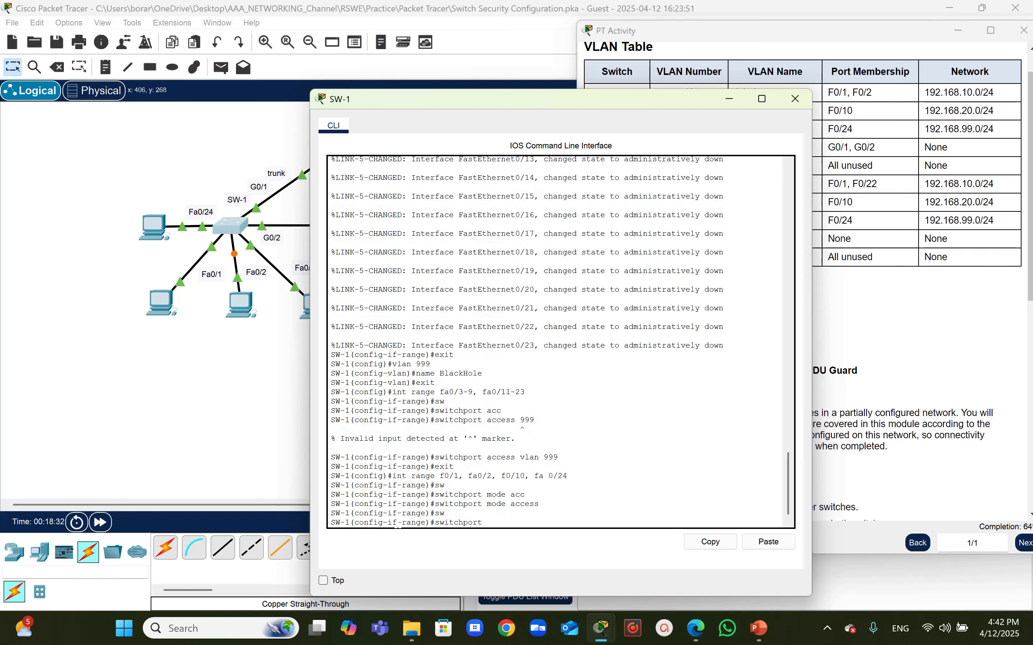
type("port-se")
key("Tab")
key("Return")
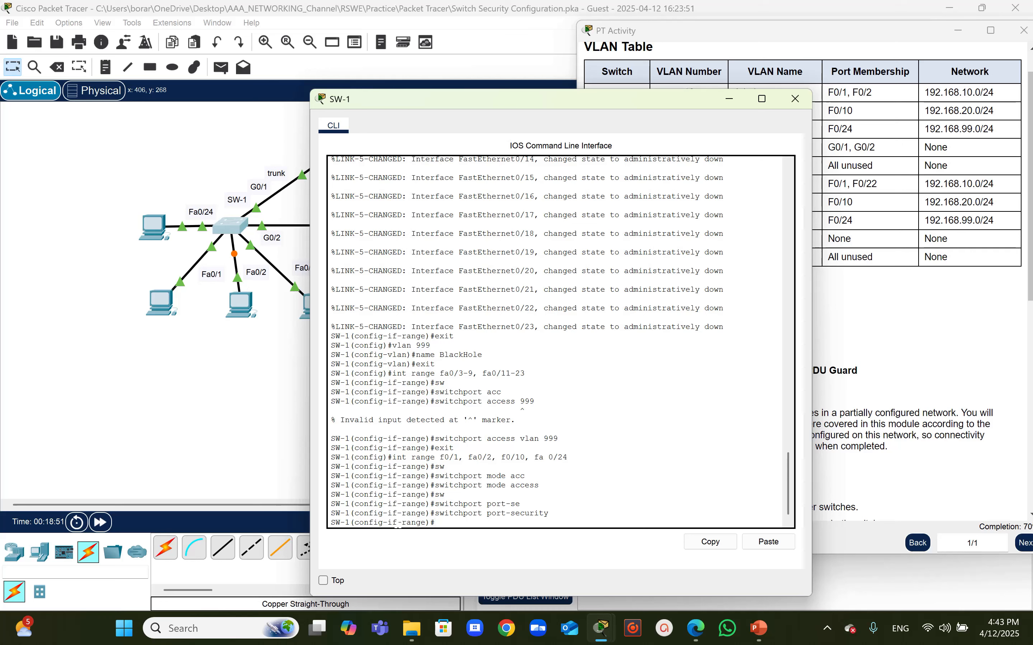
- Limit the selected SW-1 ports to 4 learned MAC addresses with switchport port-security maximum 4
key("Up")
type("max")
key("Tab")
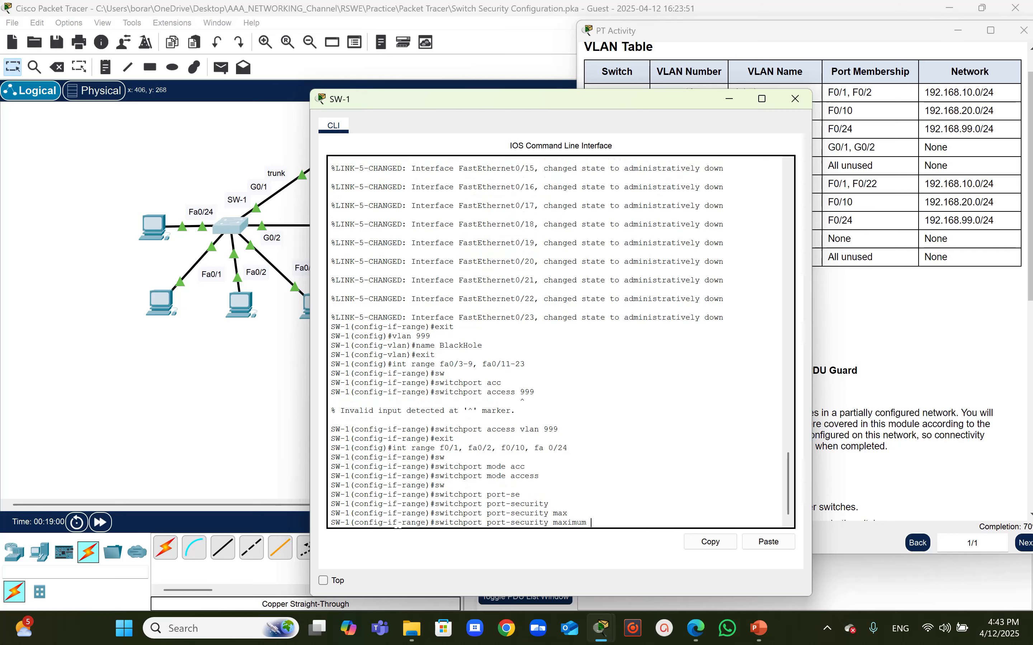
type("number 4")
key("Return")
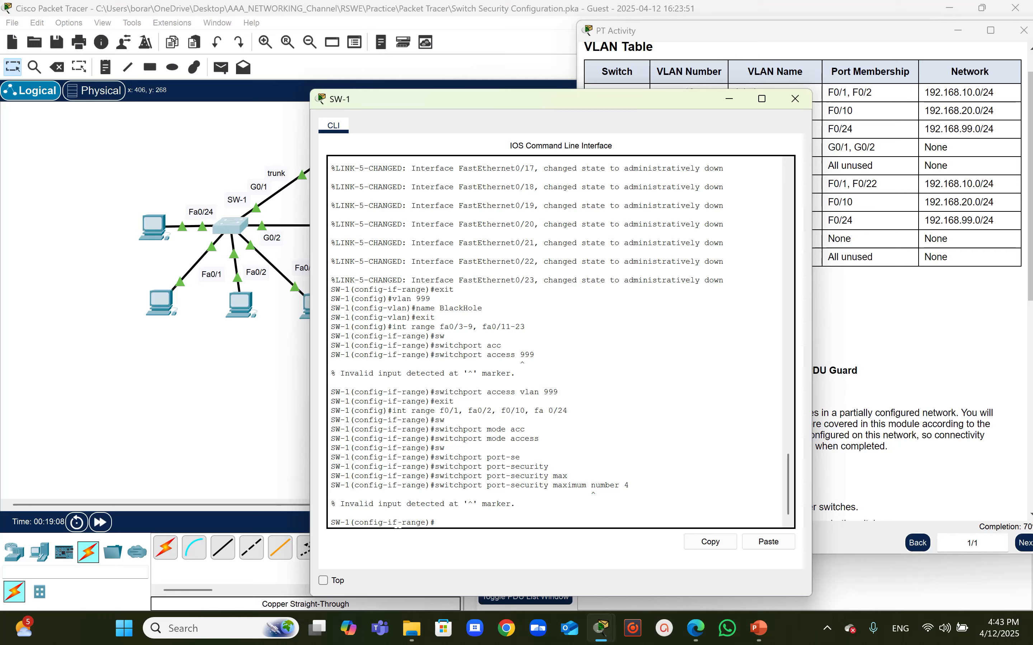
key("Up")
key("Left")
key("Left")
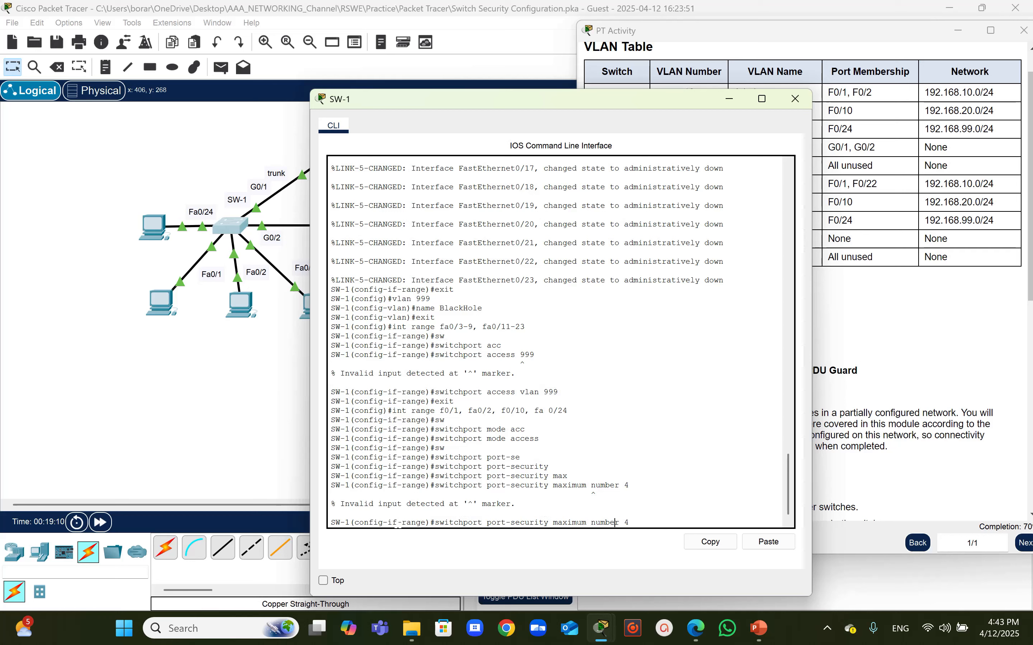
key("BackSpace")
key("BackSpace")
key("BackSpace")
key("BackSpace")
key("BackSpace")
key("BackSpace")
key("BackSpace")
key("Return")
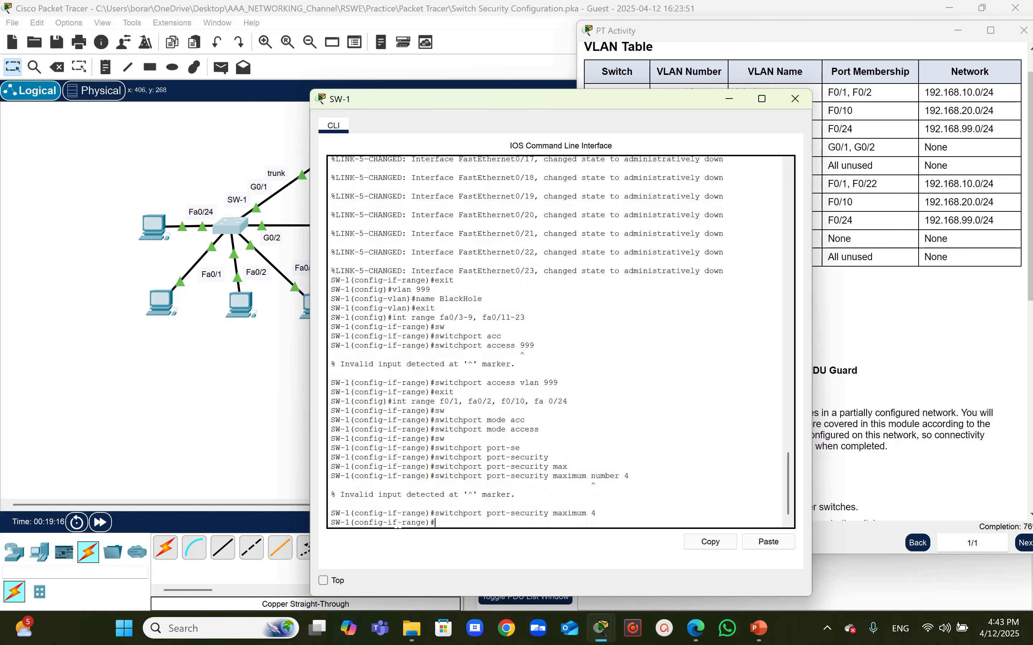
- Consult the port security instructions, and look up the MAC address of PC1 on SW-1's Fa0/1 with ipconfig /all in its Command Prompt
left_click(914, 347)
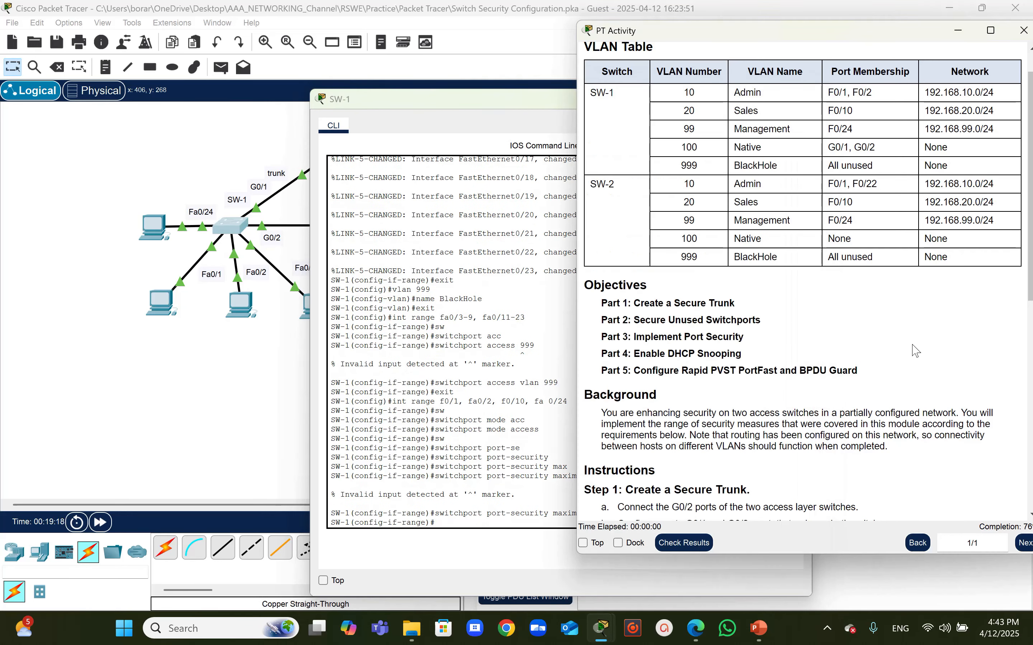
left_click_drag(1028, 188, 1031, 347)
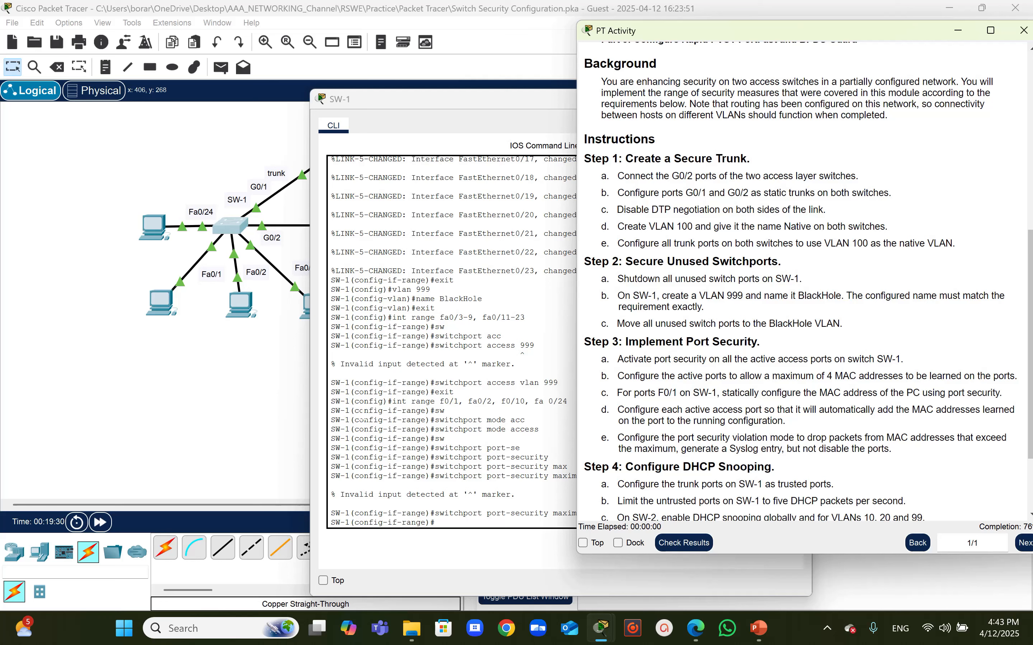
left_click(171, 306)
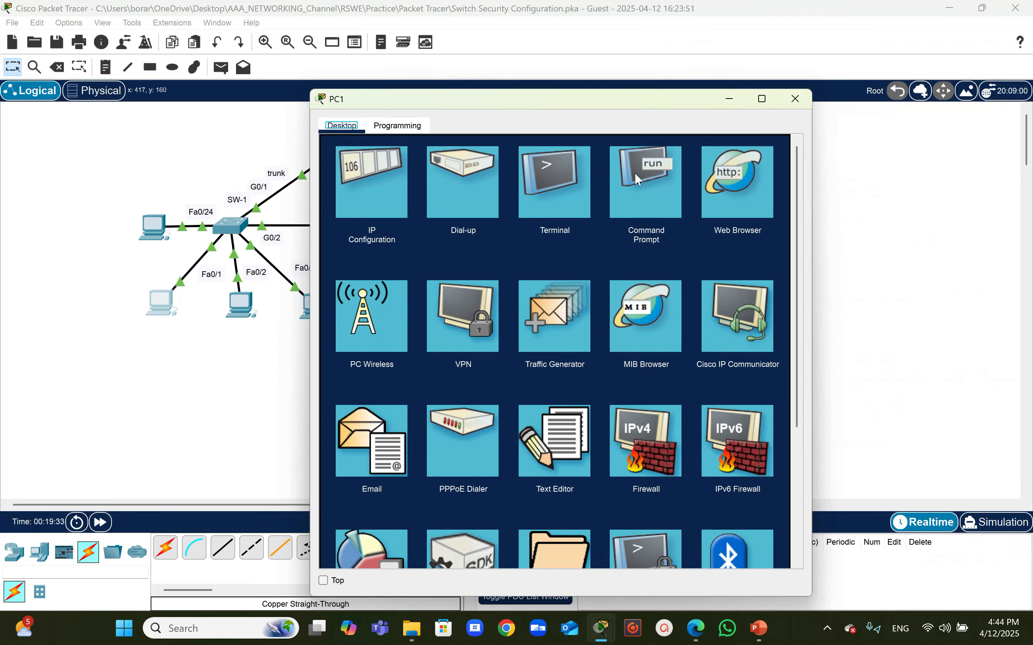
left_click(640, 182)
type("ip ")
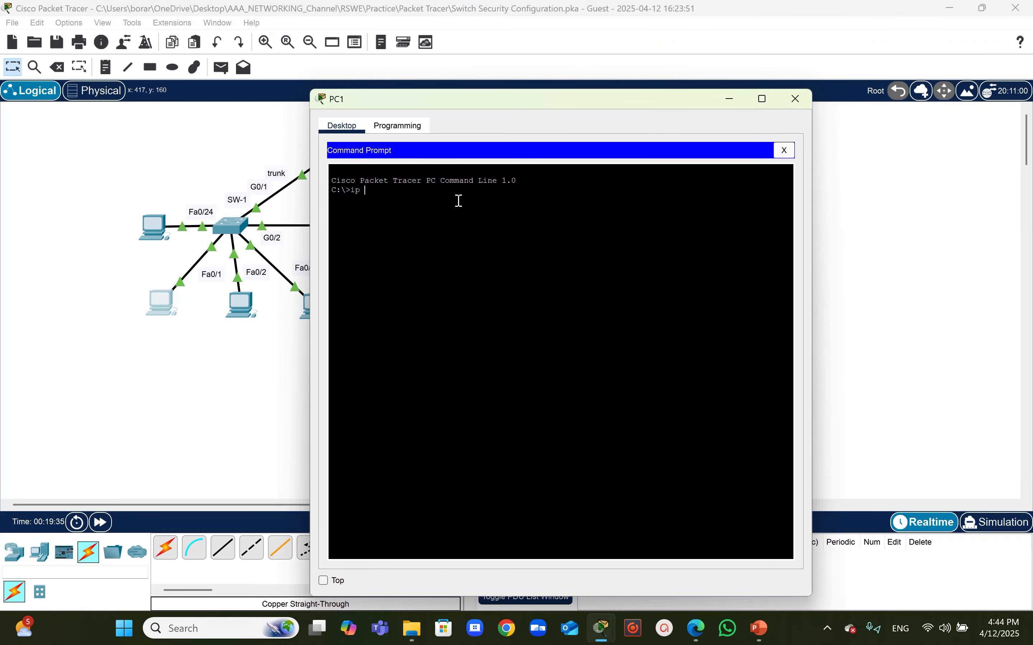
type("confi")
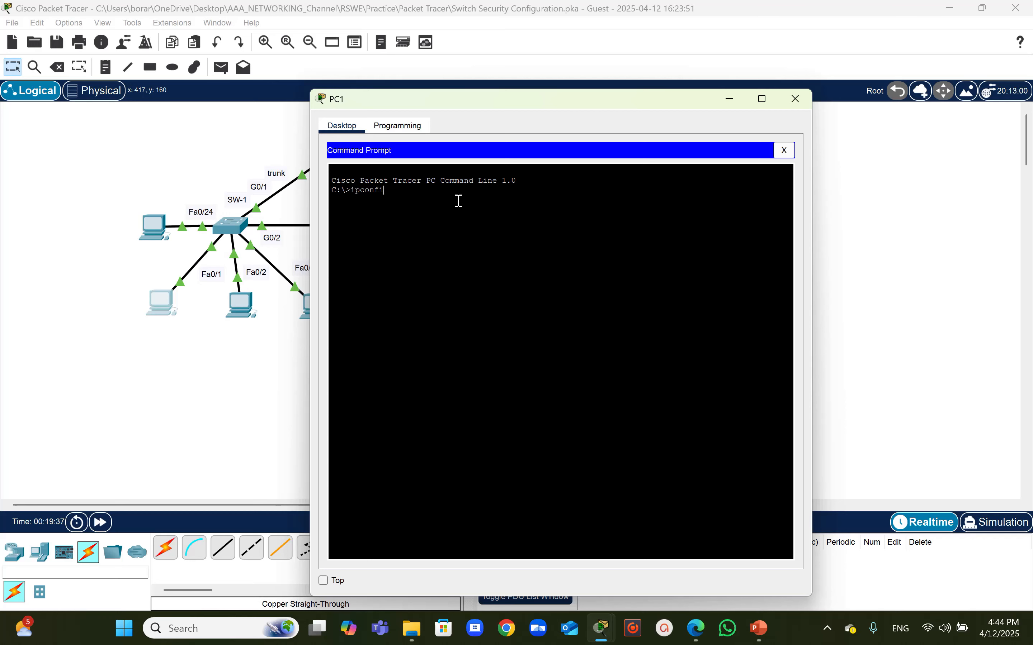
type("g /all")
key("Return")
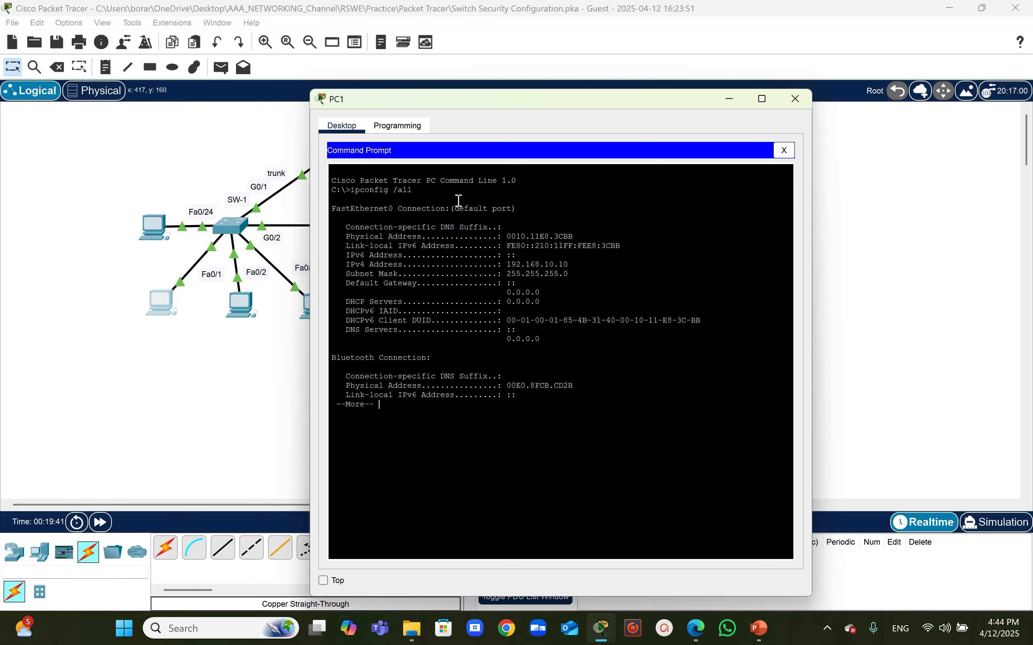
left_click_drag(573, 237, 511, 239)
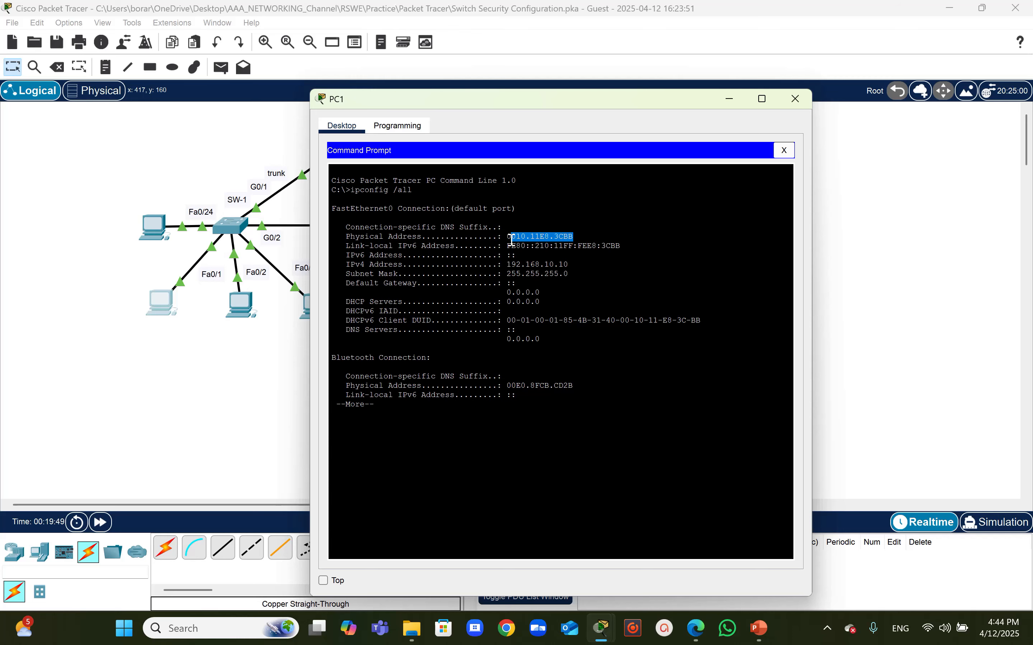
left_click(234, 352)
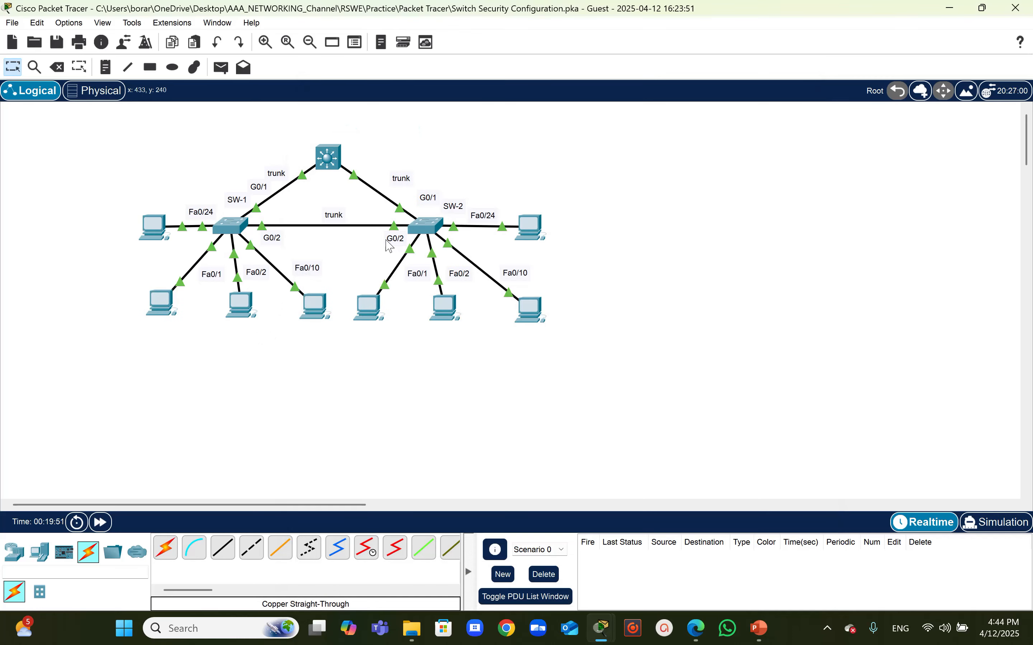
- Return to the SW-1 command line, leave the interface range and enter interface configuration for fa0/1
left_click(228, 226)
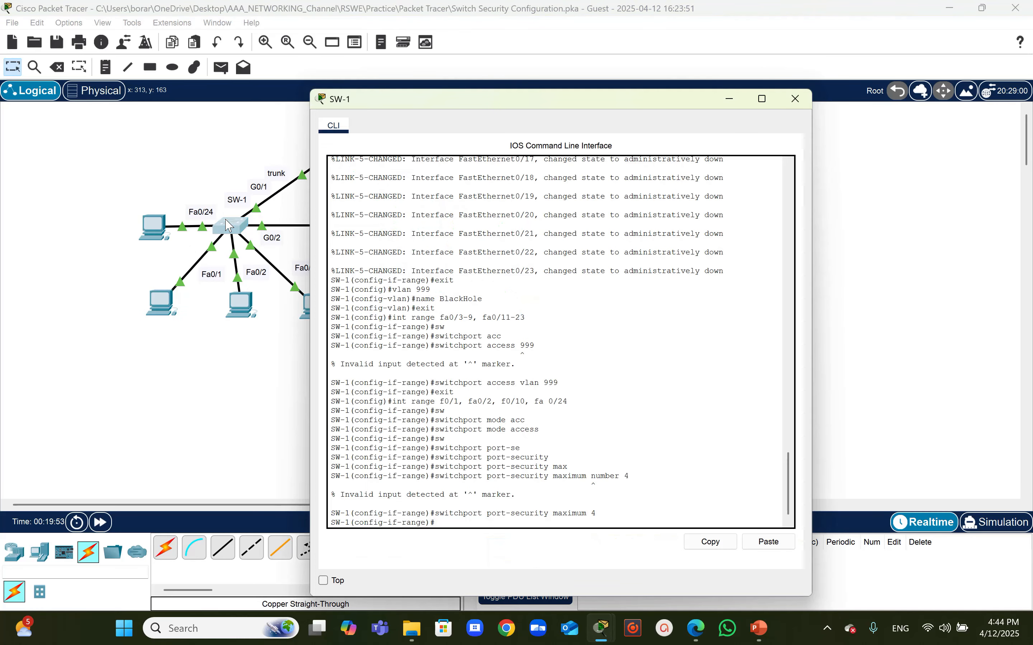
type("exit")
key("Return")
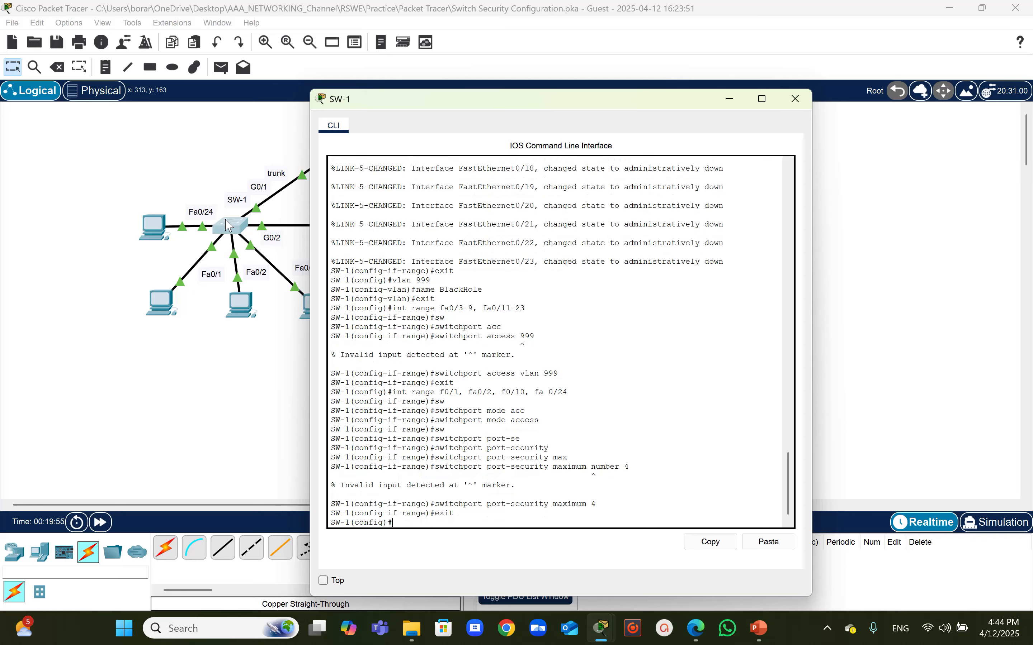
type("int fa0/1")
key("Return")
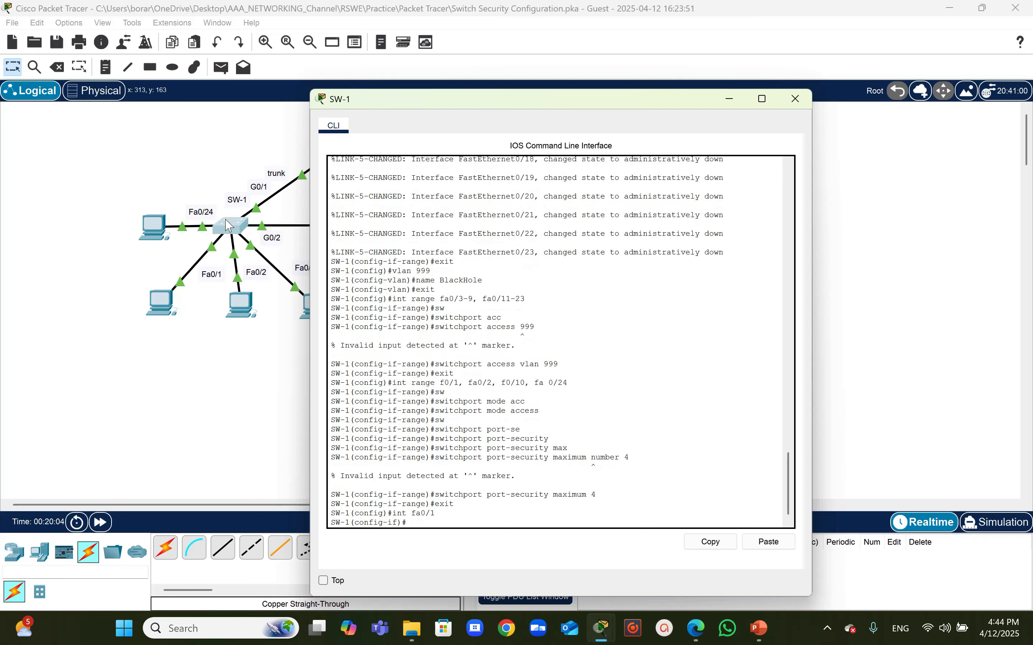
- Statically assign PC1's MAC address to fa0/1 with switchport port-security mac-address 0010.11E8.3CBB
type("sw")
key("Tab")
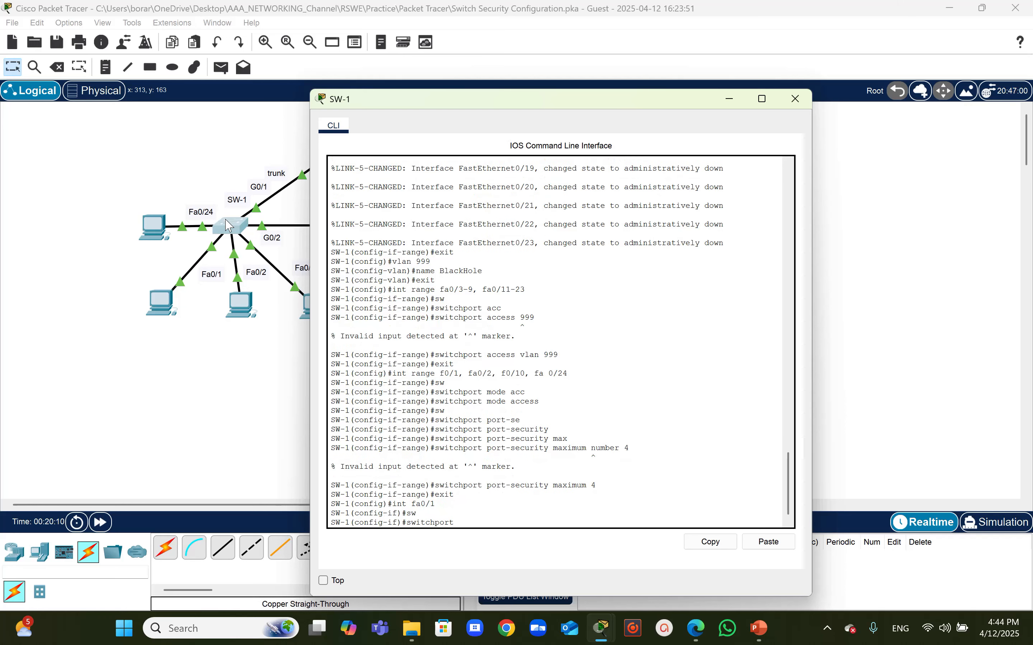
type("port-sec")
key("Tab")
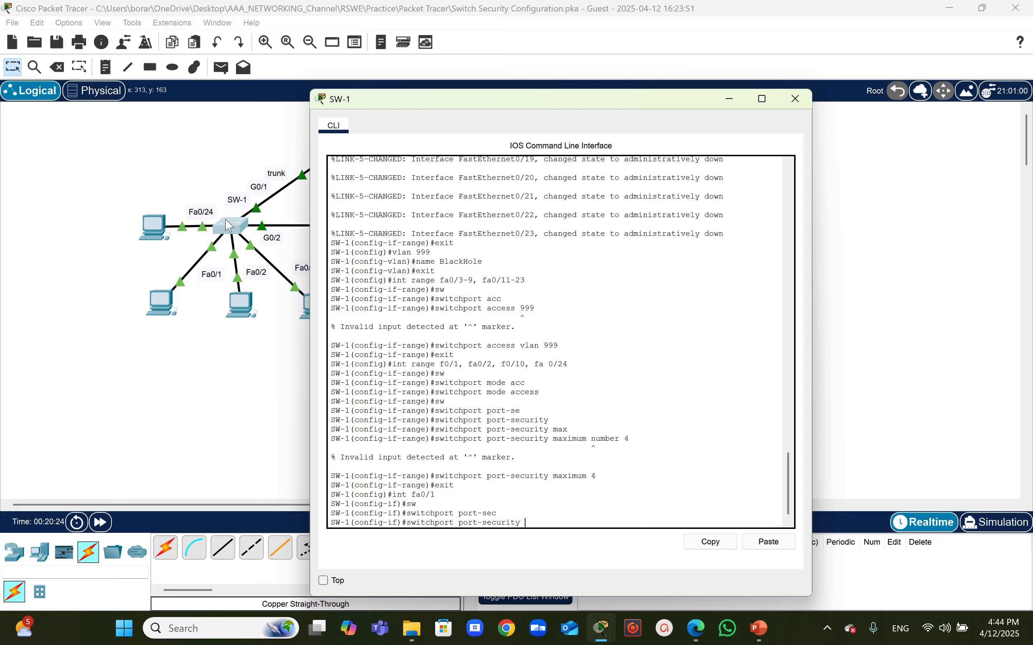
type("ma-add")
key("Tab")
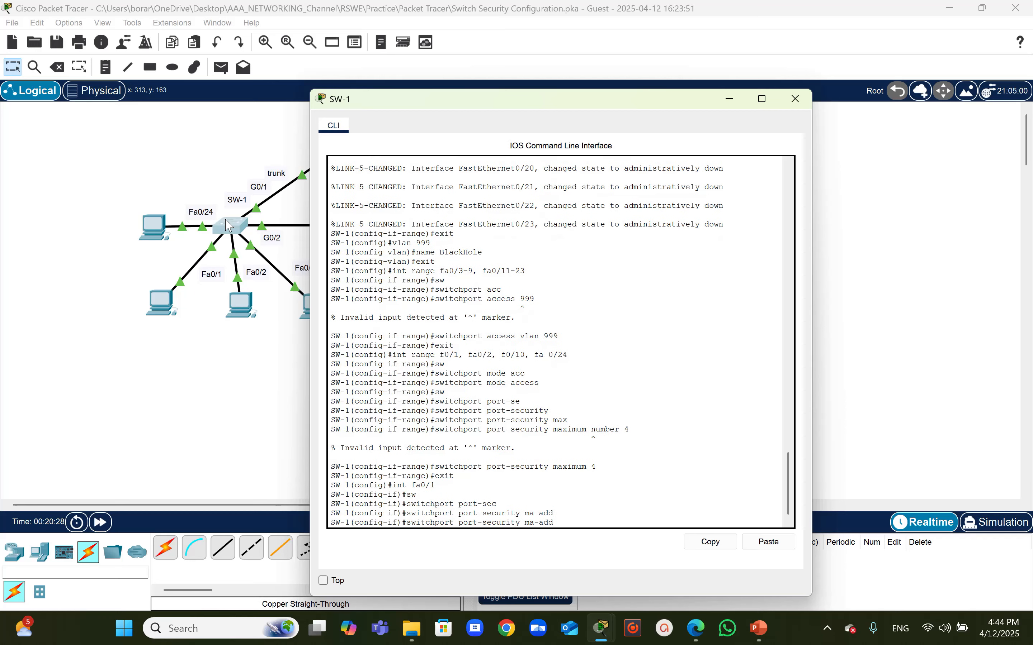
type("r")
key("BackSpace")
key("BackSpace")
key("BackSpace")
key("BackSpace")
key("BackSpace")
type("c-")
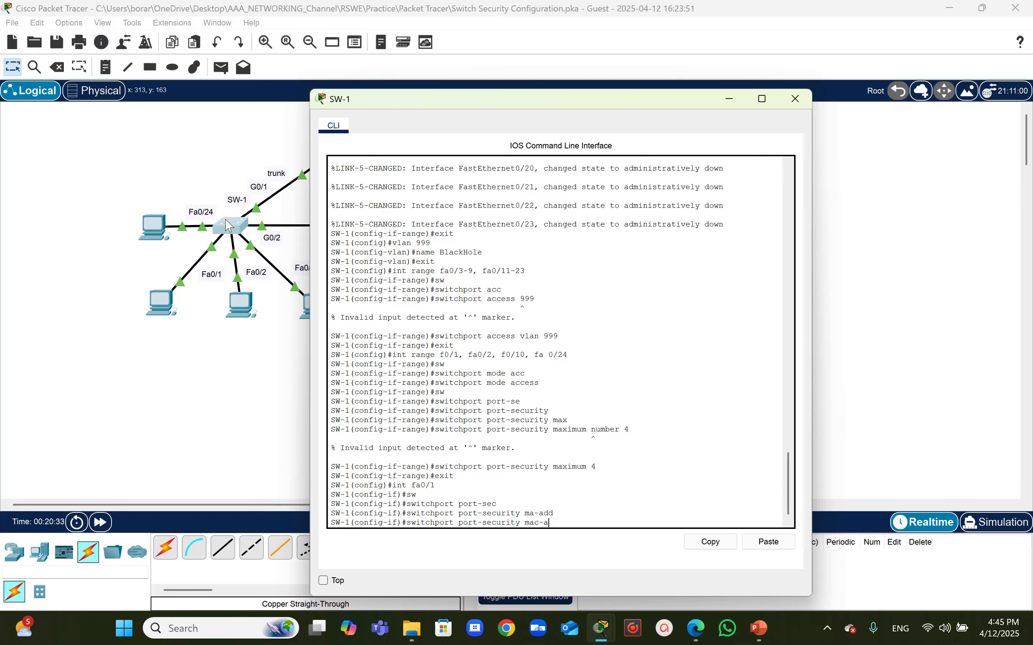
type("ad")
key("Tab")
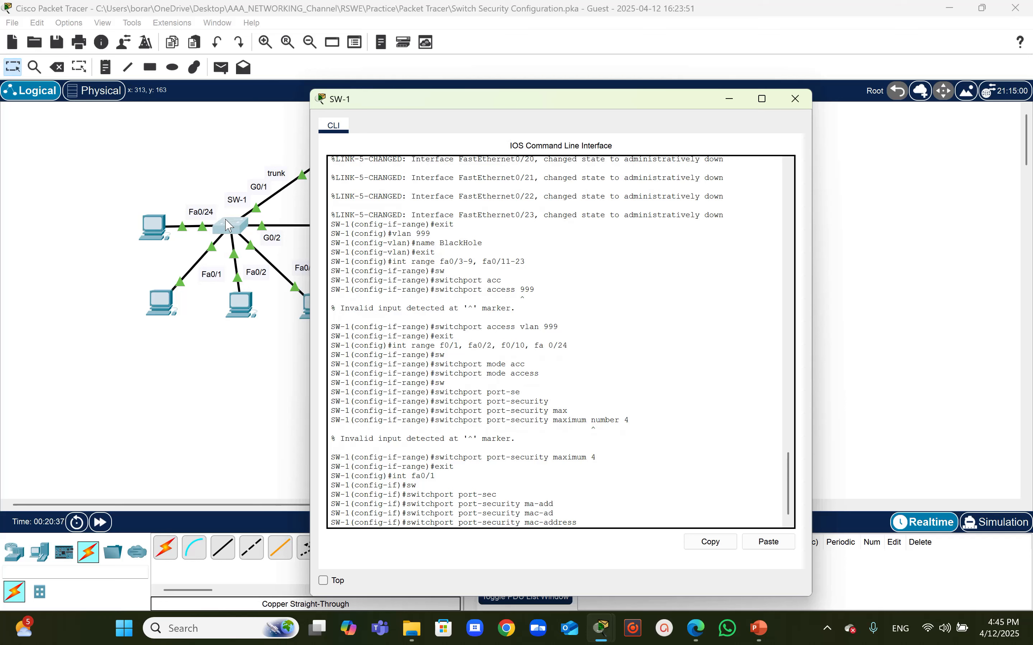
type("0010.11E8.3CBB")
key("Return")
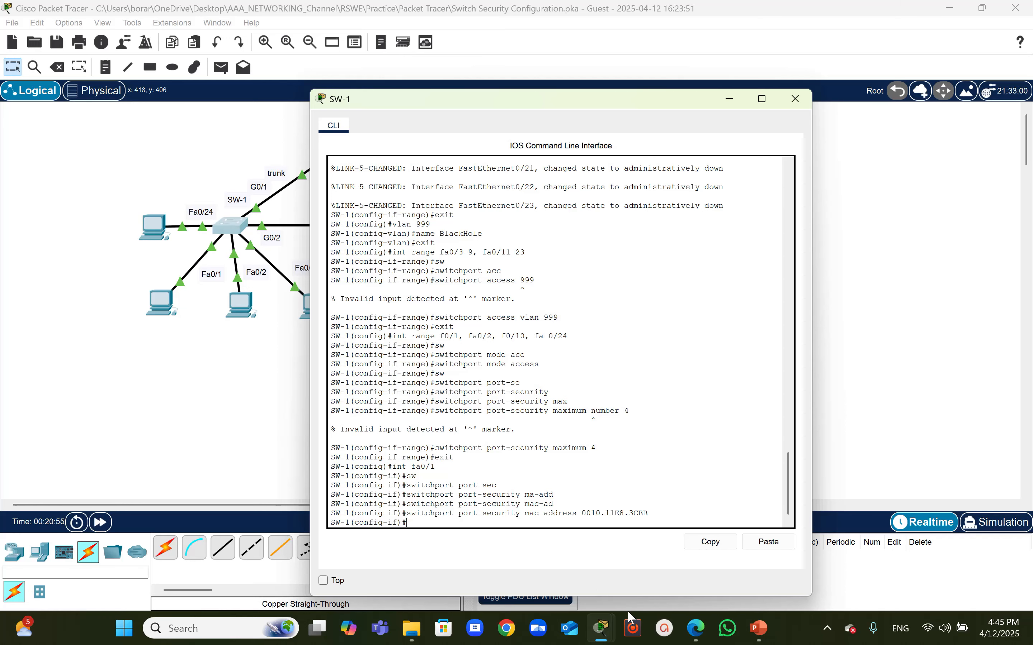
- Check the next port security requirement, and re-enter SW-1 interface range configuration for f0/1, fa0/2, f0/10 and fa 0/24
mouse_move(606, 628)
left_click(551, 552)
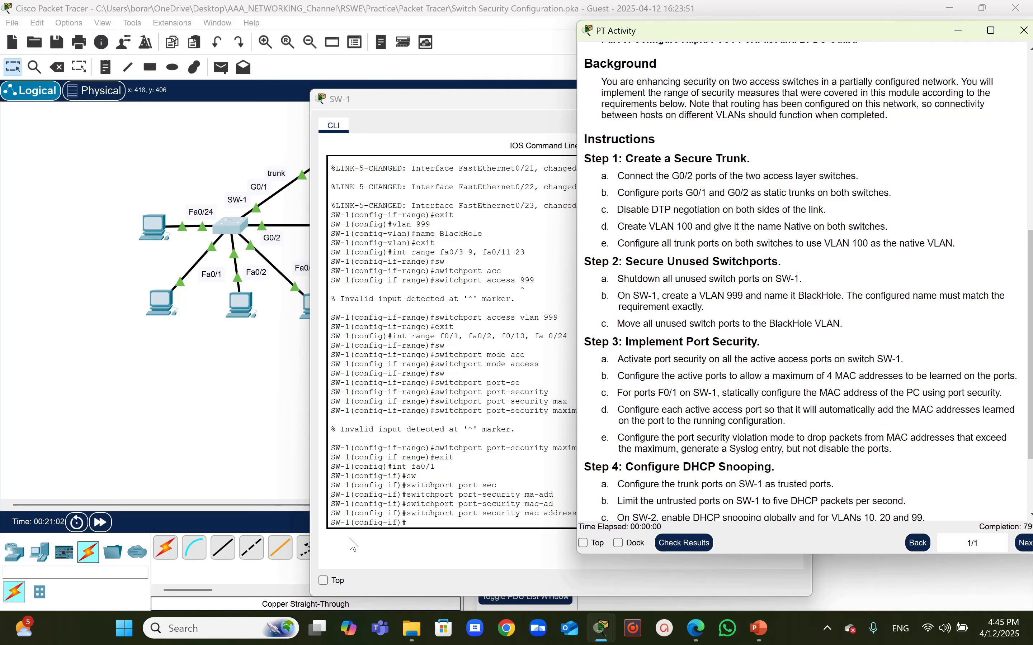
left_click(416, 513)
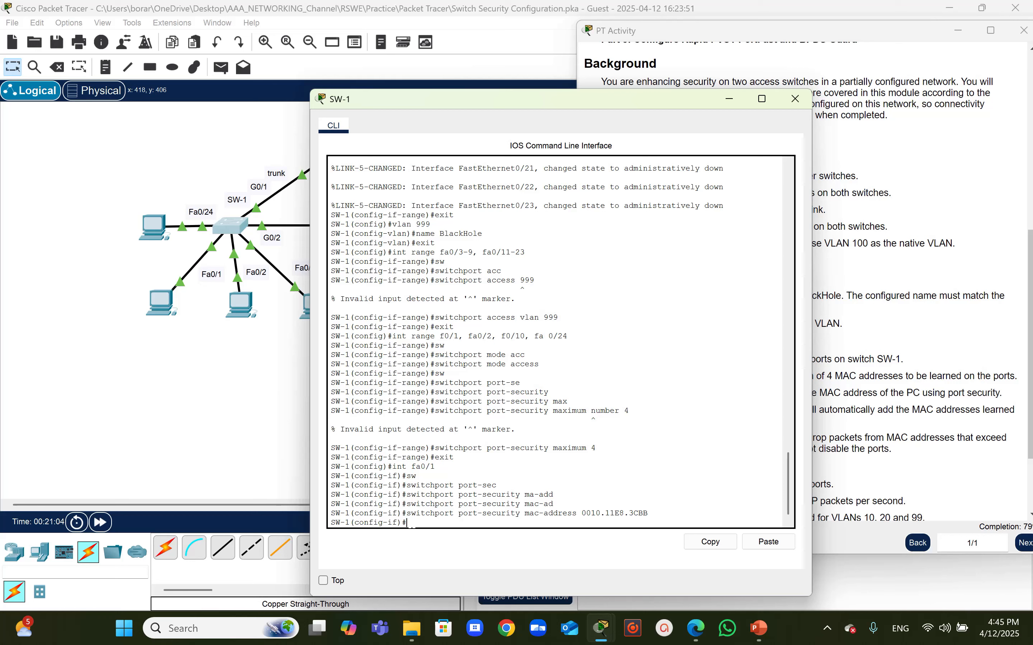
type("exit")
key("Return")
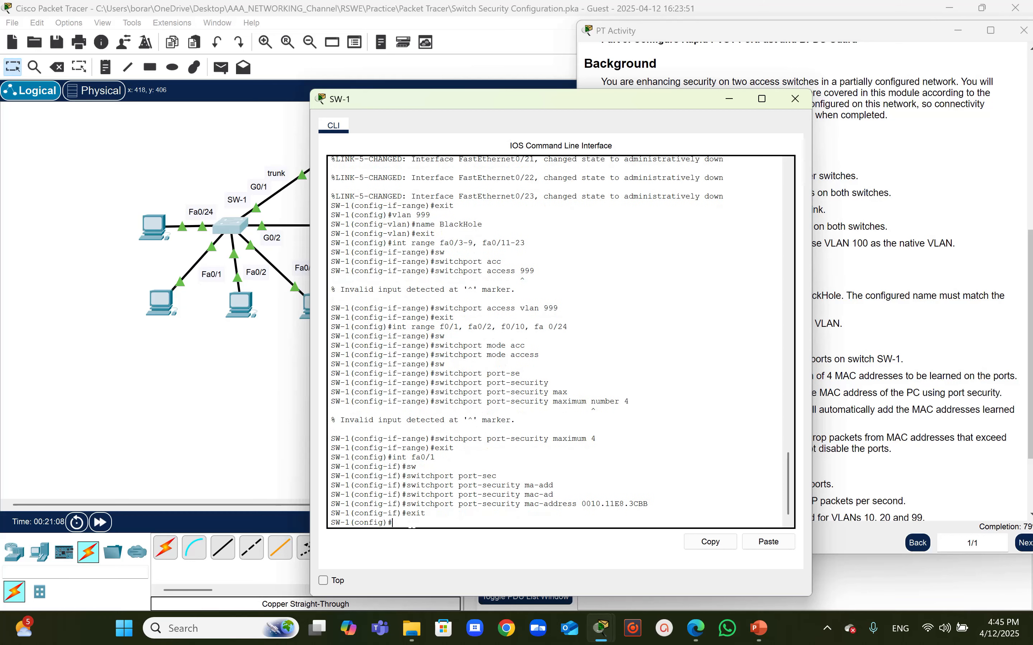
key("Up")
key("Up")
key("Up")
key("Up")
key("Up")
key("Up")
key("Up")
key("Up")
key("Up")
key("Return")
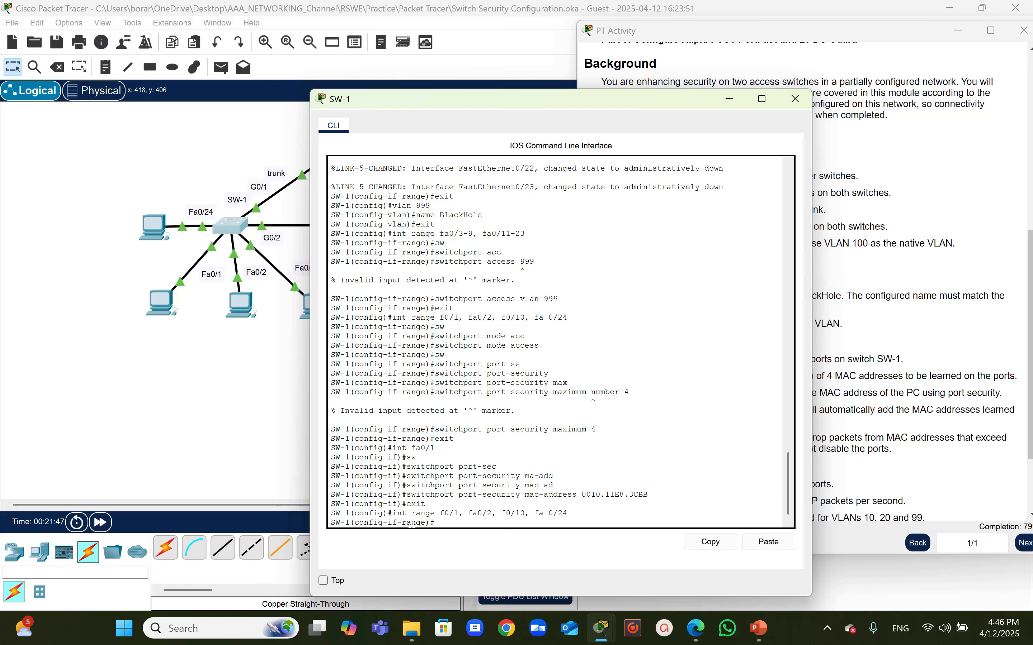
- Enable sticky MAC learning on the selected ports with switchport port-security mac-address sticky, and bring the activity instructions forward
type("sw")
key("Tab")
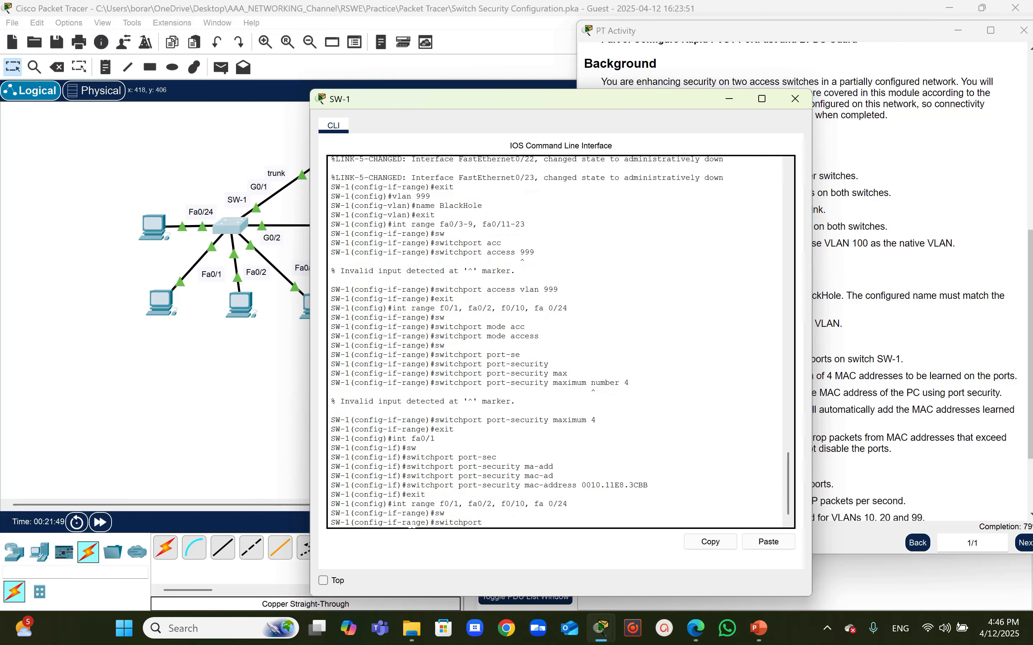
type("por")
key("Tab")
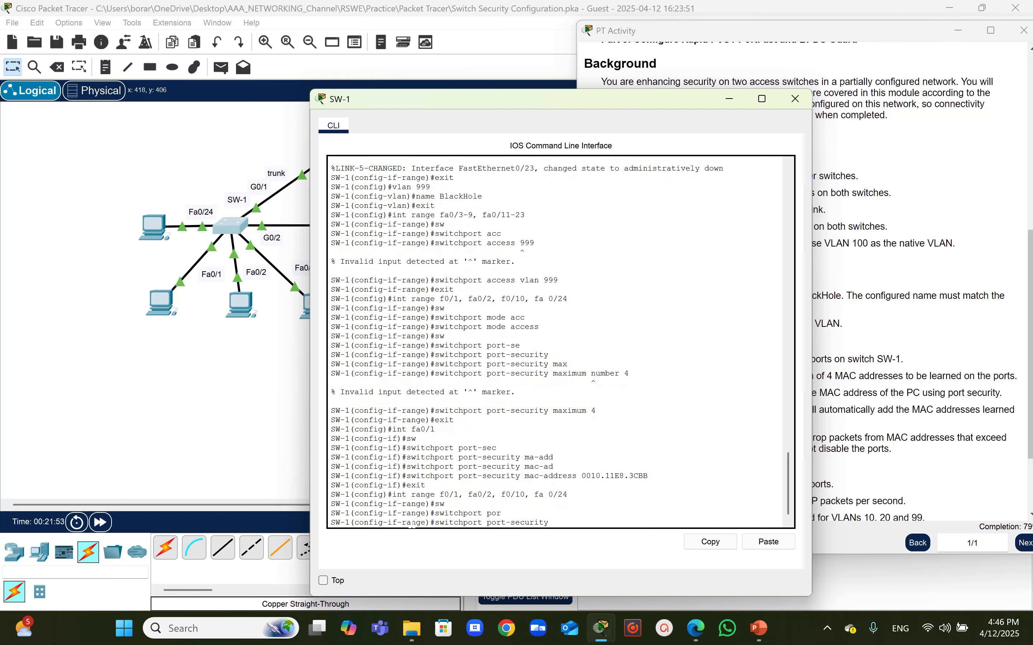
type("mac-a")
key("Tab")
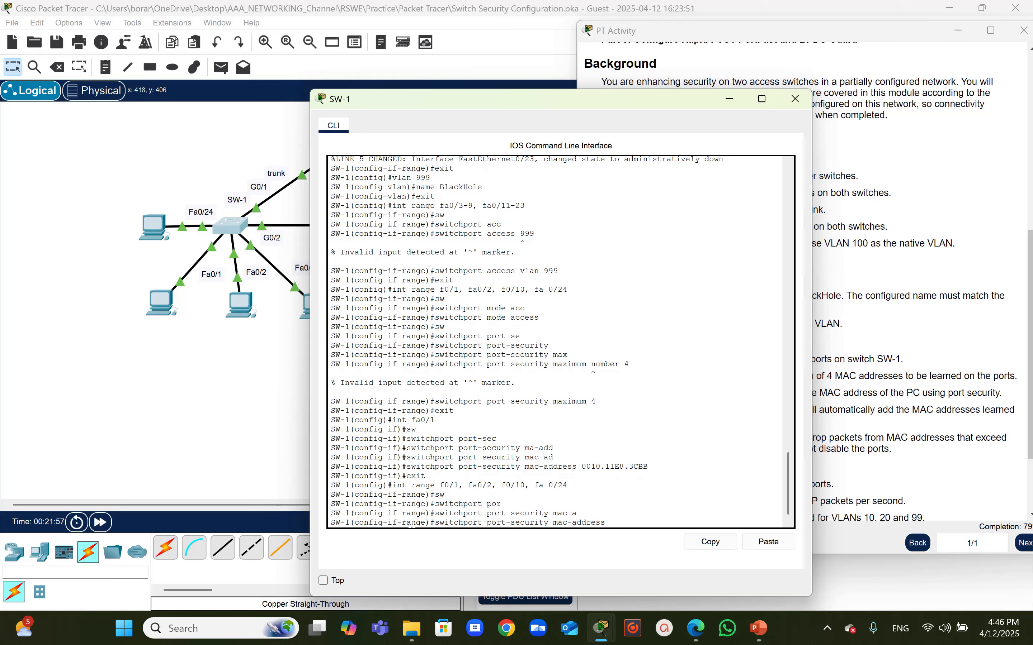
type("sticky")
key("Return")
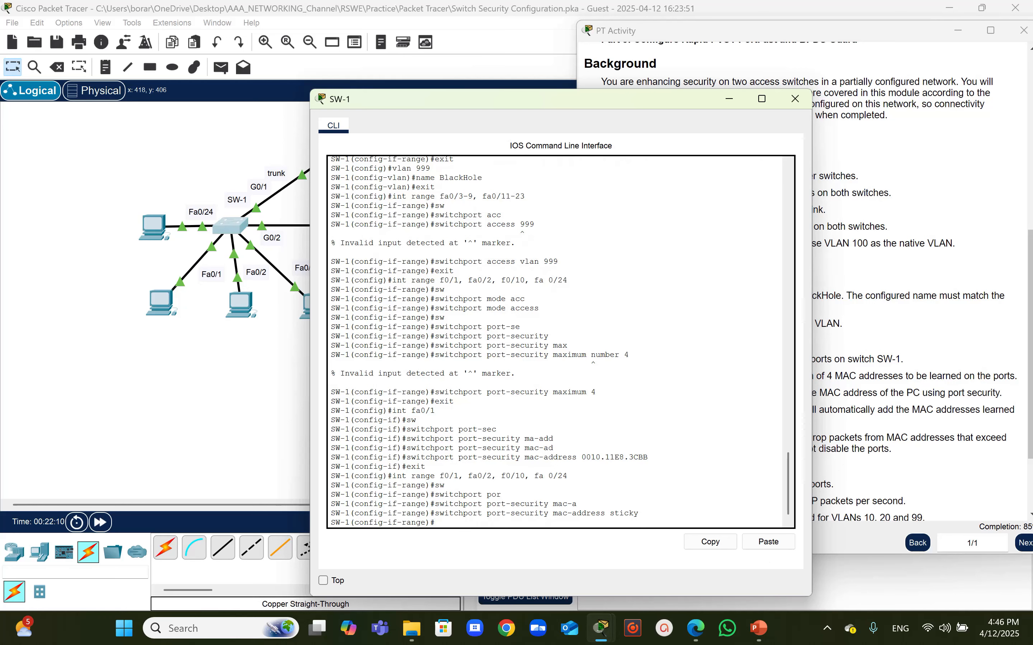
left_click(843, 401)
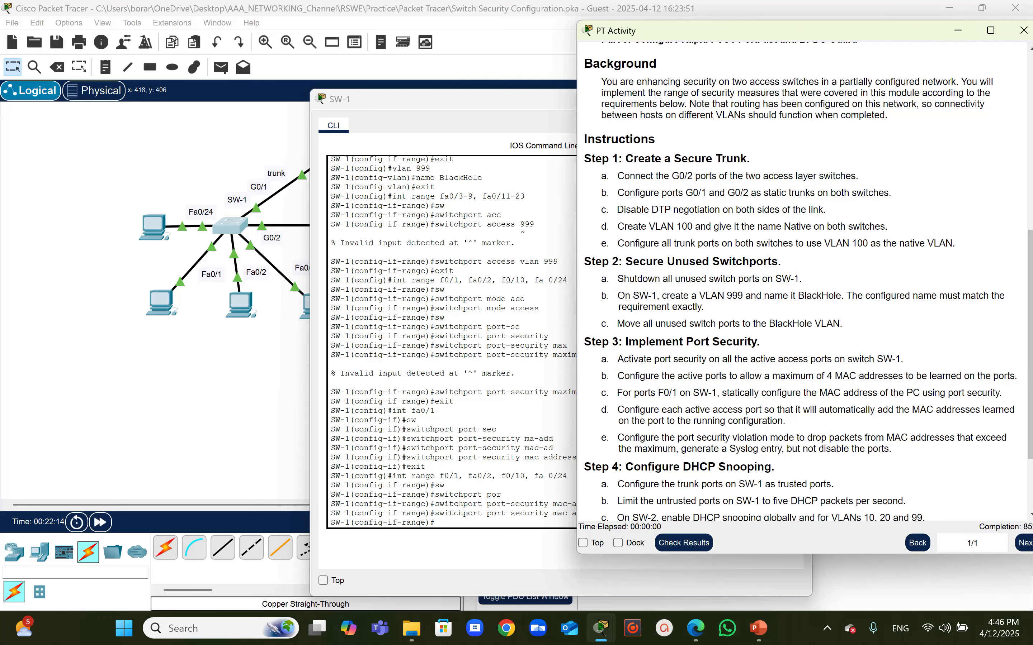
- Set the port security violation mode to restrict on SW-1's selected access ports with switchport port-security violation restrict
left_click(443, 527)
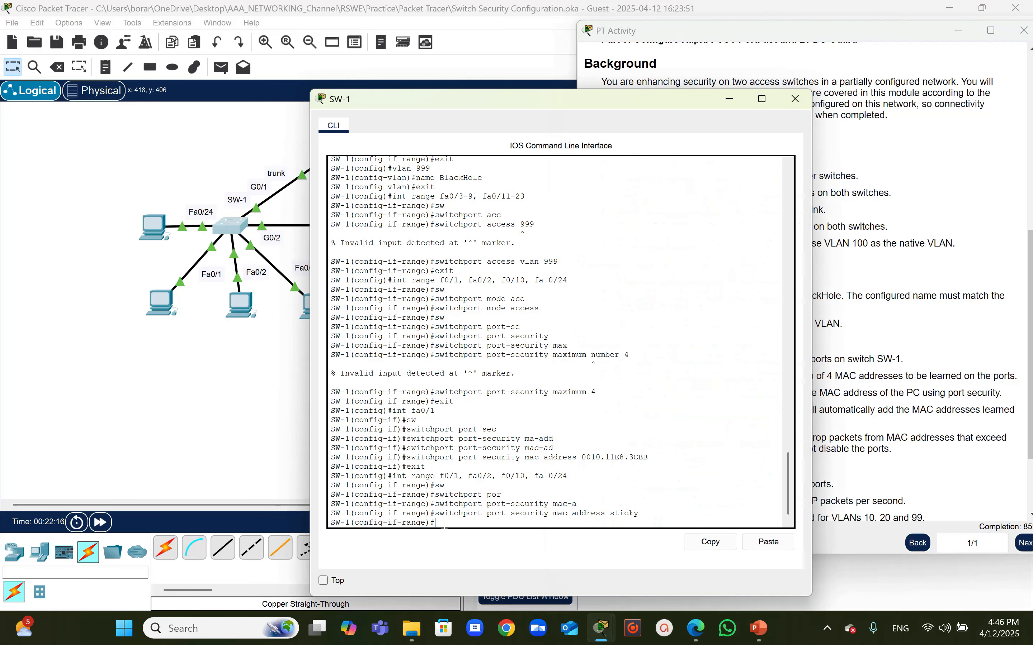
type("sw")
key("Tab")
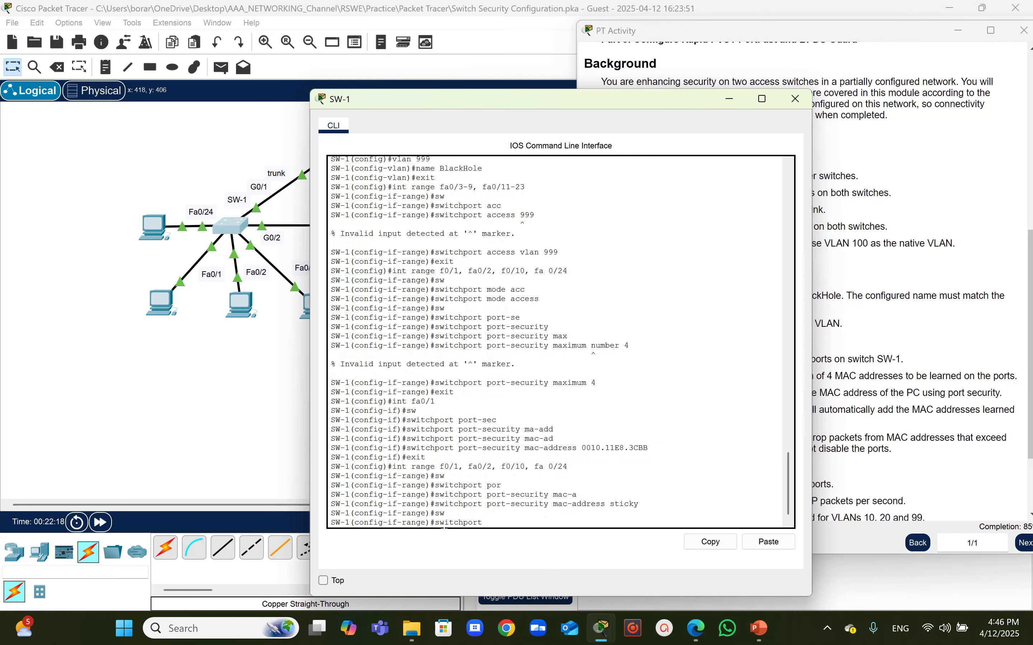
type("port")
type("-")
type("s")
key("Tab")
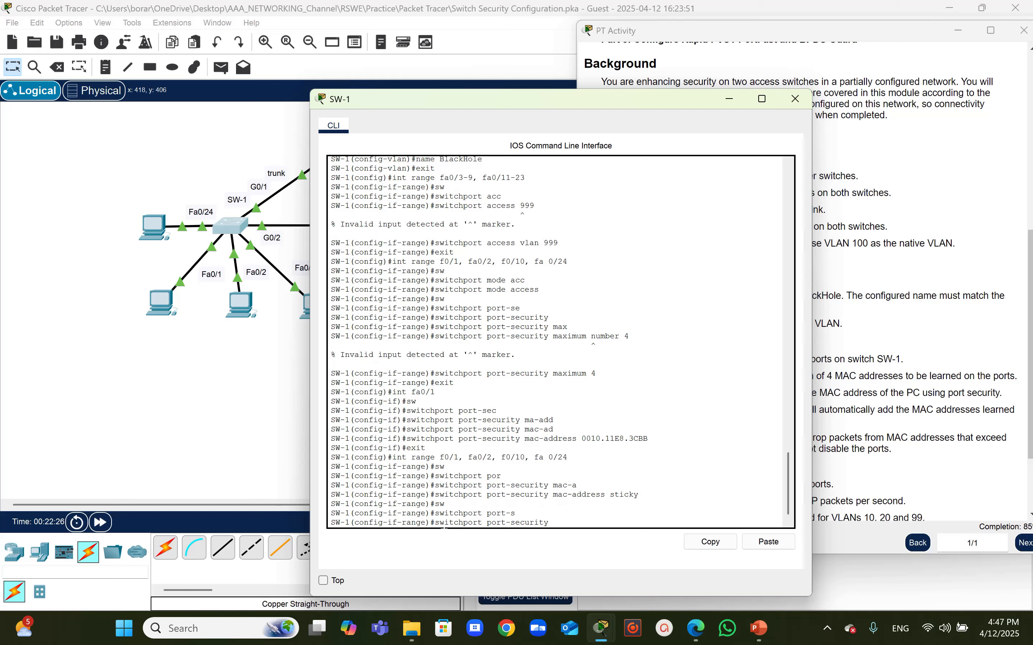
type("vi")
key("Tab")
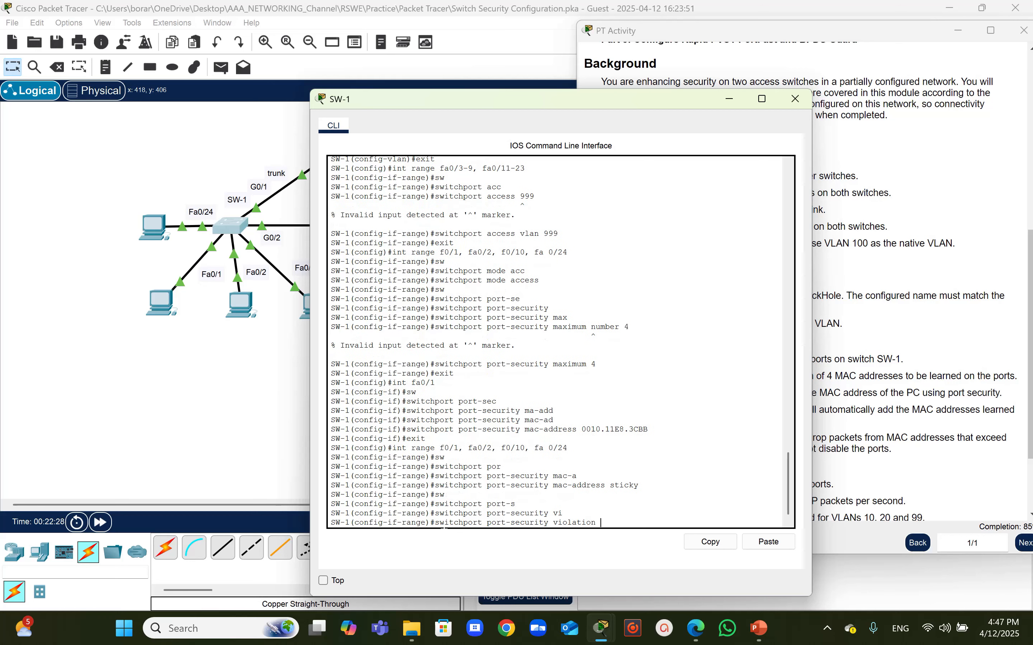
type("res")
key("Tab")
key("Return")
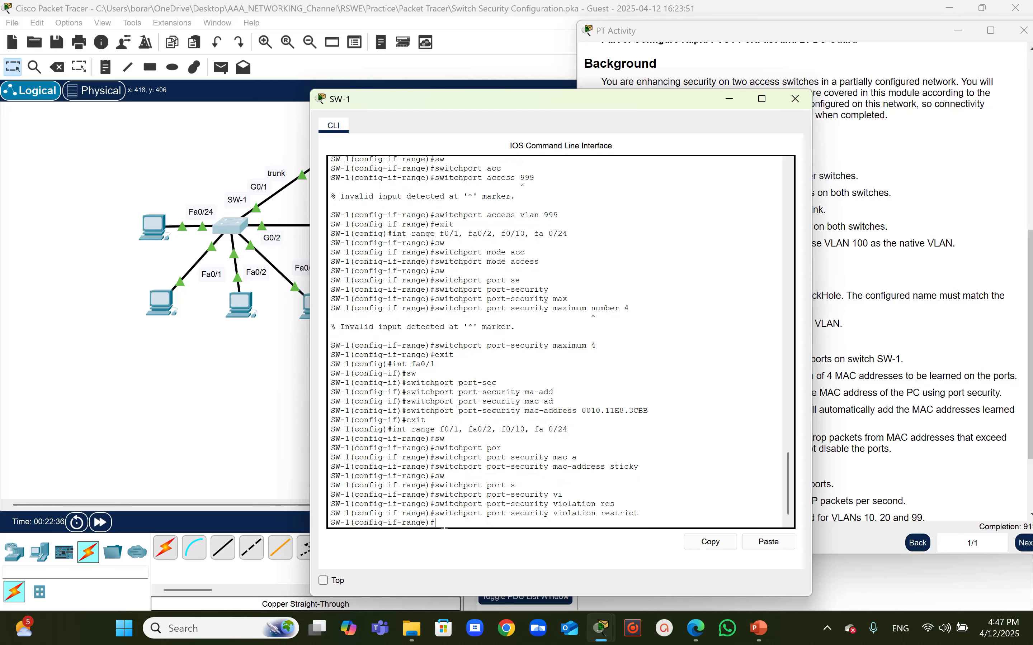
- Read the DHCP snooping and PortFast requirements in the activity instructions, and exit SW-1's interface range to global configuration mode
left_click(935, 341)
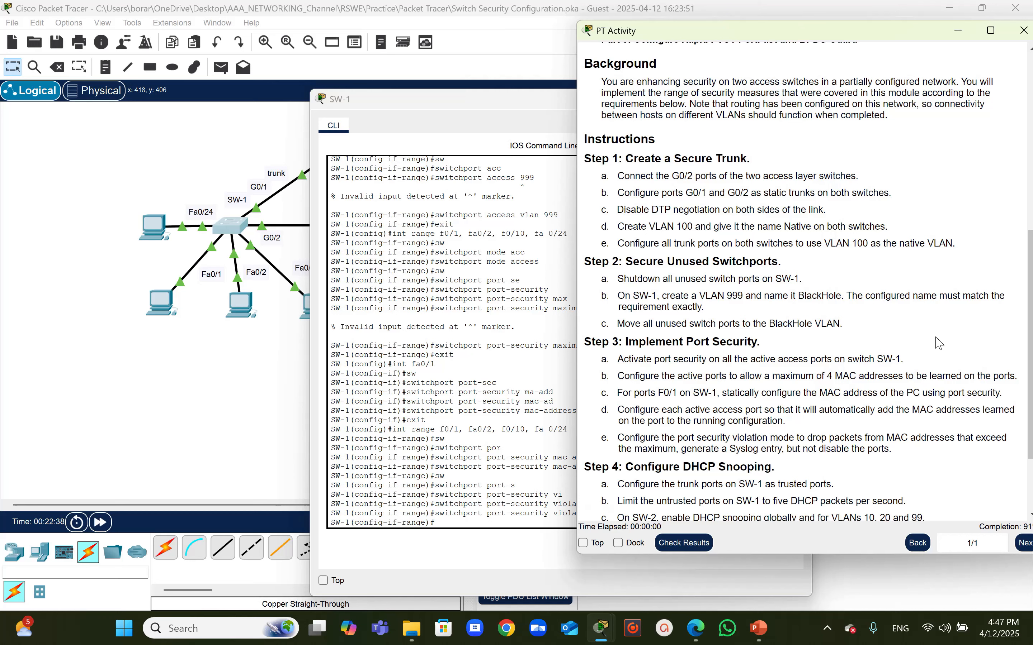
left_click_drag(1030, 335, 1032, 419)
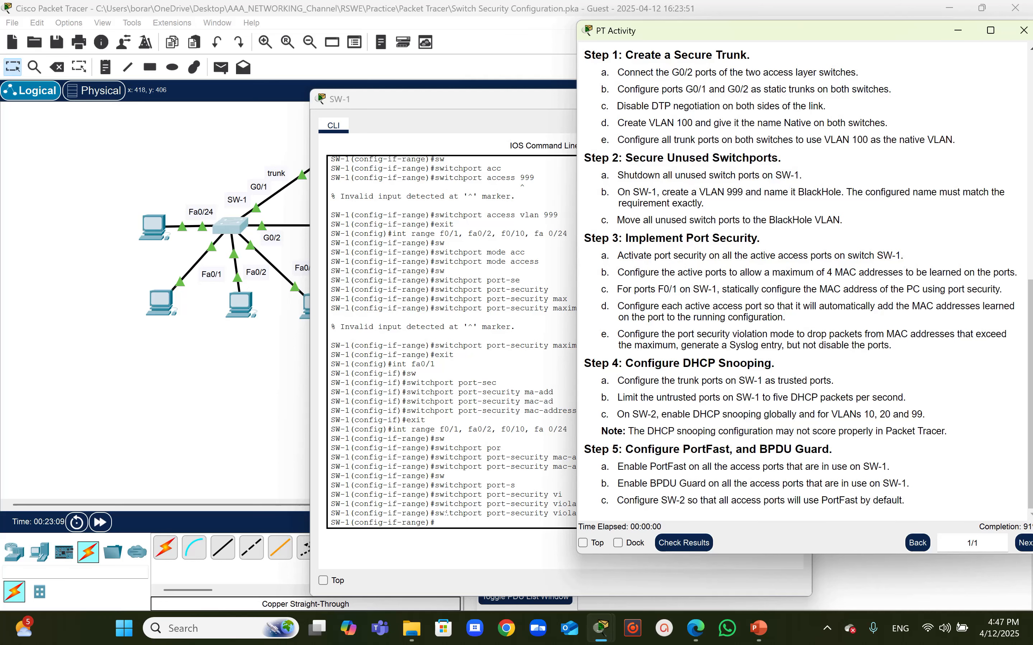
left_click(446, 513)
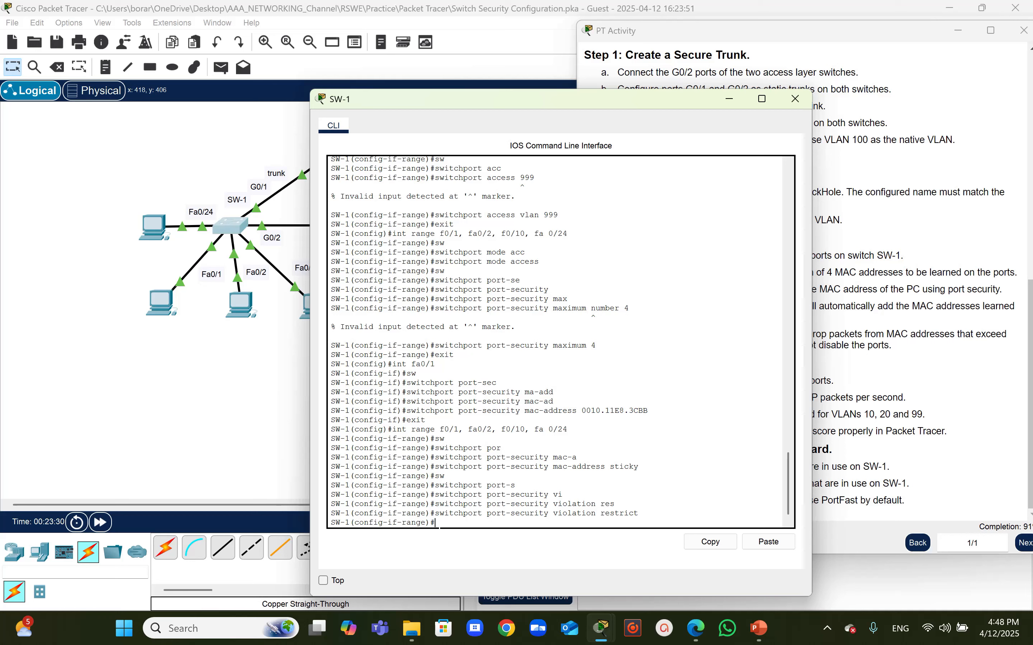
type("exit")
key("Return")
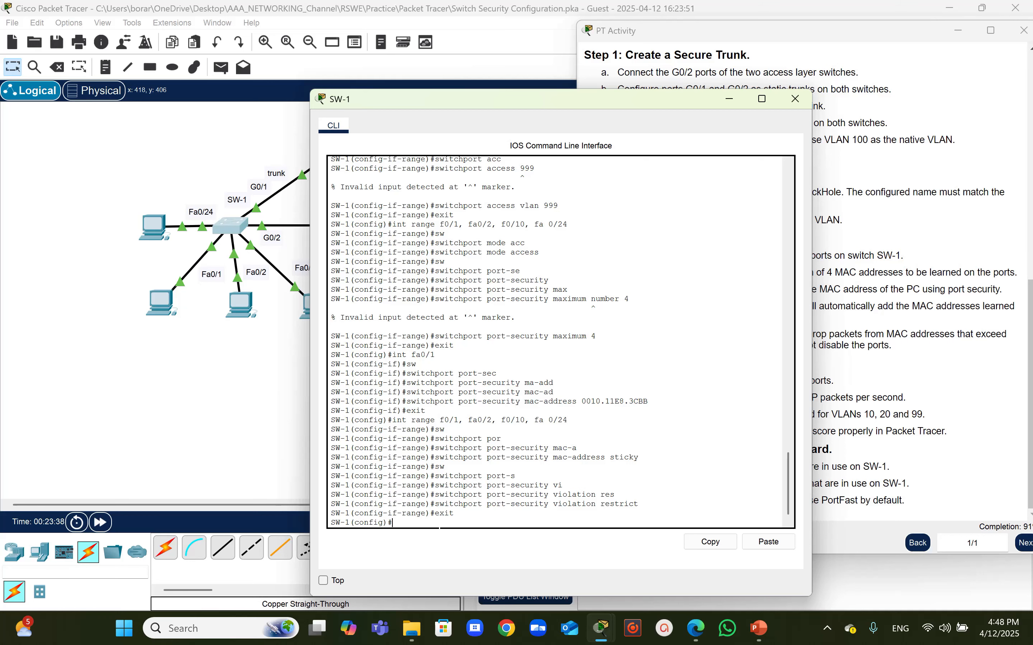
- Check the trunk port requirement against the topology labels and reopen the SW-1 command line
left_click(911, 369)
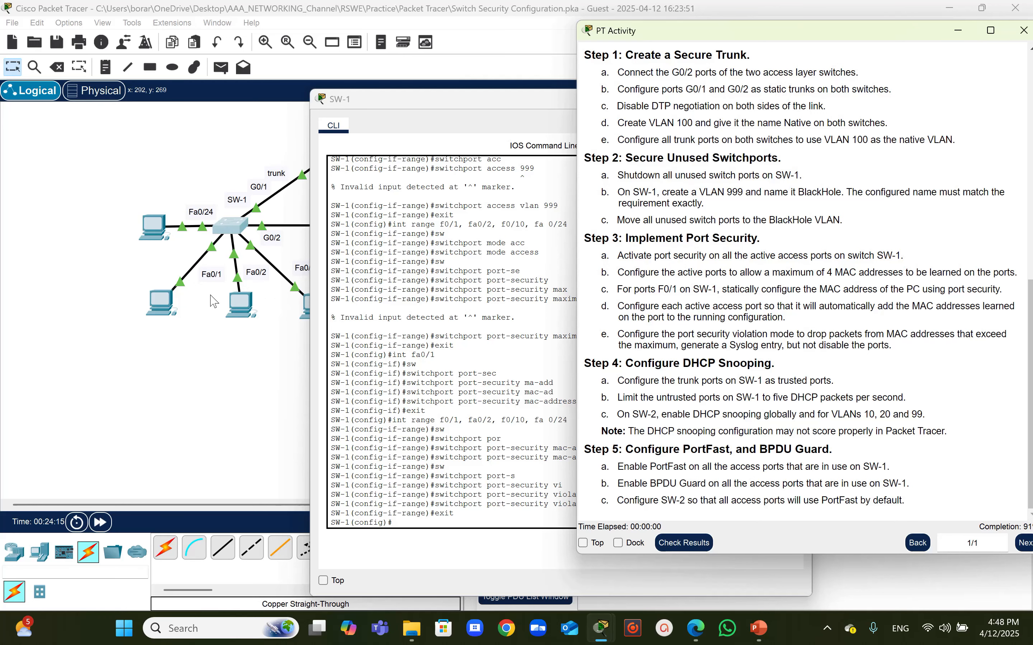
left_click(262, 384)
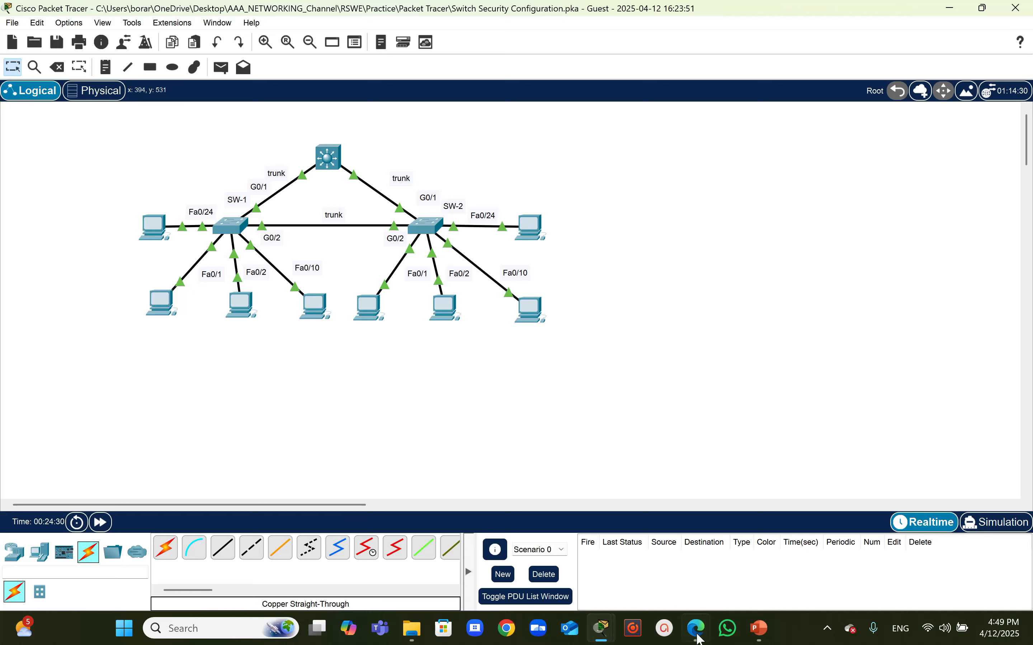
mouse_move(611, 637)
left_click(222, 230)
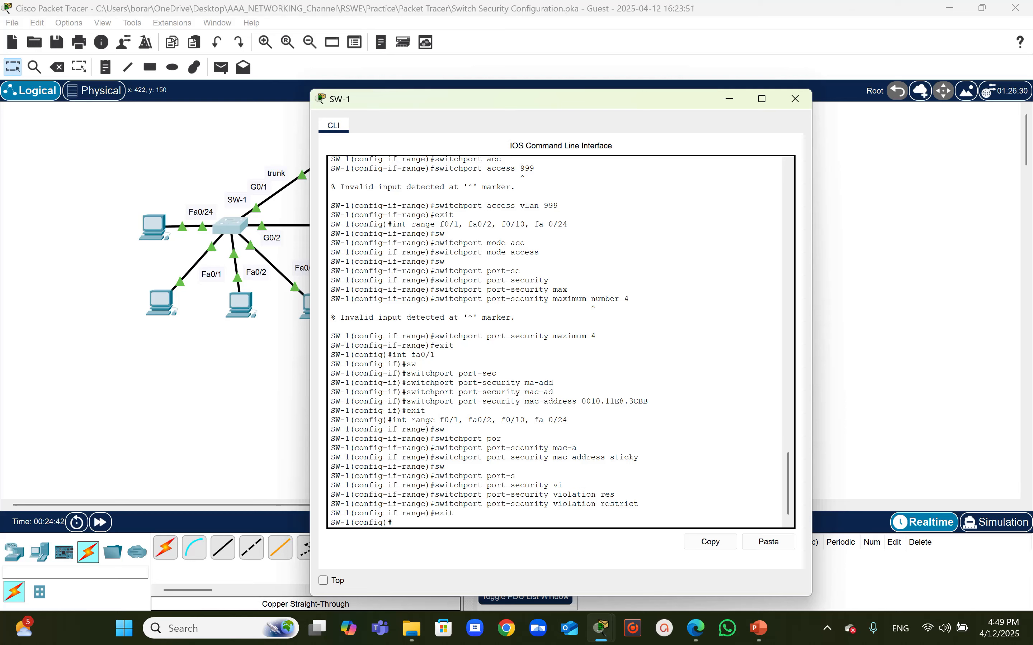
key("Up")
key("Up")
key("Up")
key("Up")
key("Up")
key("Up")
key("Up")
key("Up")
key("Up")
key("Up")
key("Up")
key("Up")
key("Up")
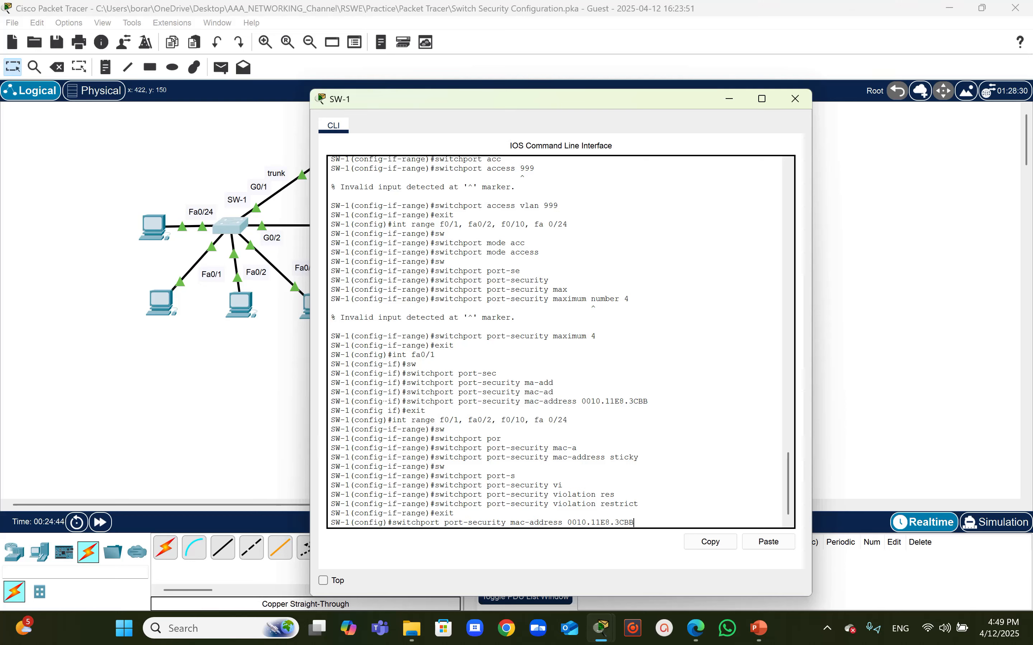
key("Up")
key("Up")
key("Up")
key("Up")
key("Up")
key("Up")
key("Up")
key("Up")
key("Down")
key("Down")
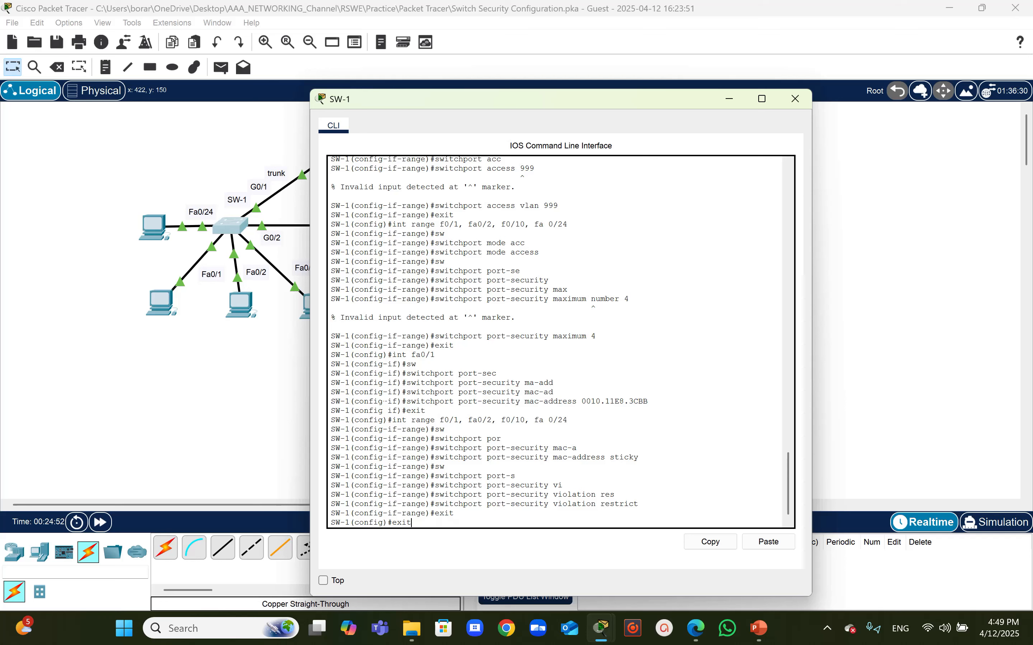
key("BackSpace")
key("BackSpace")
key("BackSpace")
key("BackSpace")
- Enter interface range configuration for SW-1's trunk ports with int range g0/1-2
type("int g")
key("BackSpace")
type("rangeg0/1-2")
key("Return")
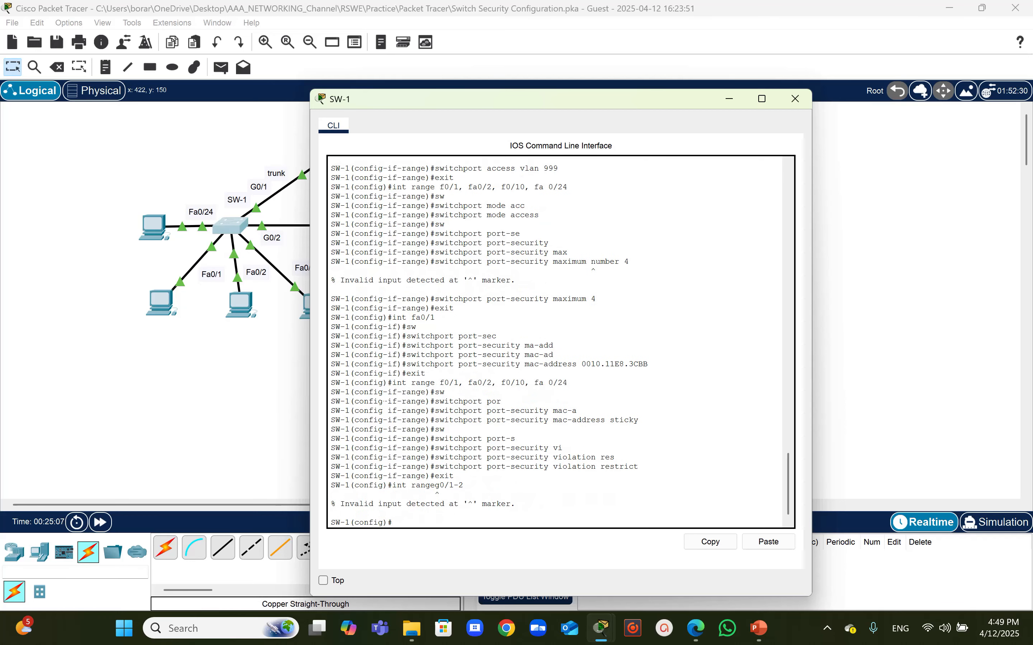
key("Up")
key("Left")
key("Left")
key("Return")
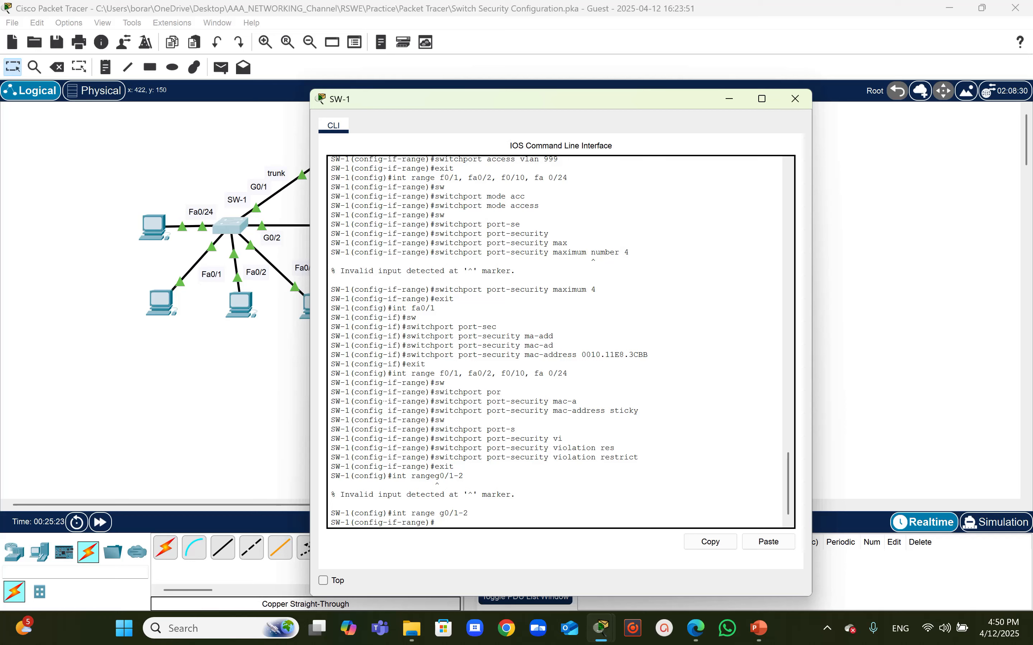
- Mark SW-1's trunk ports as trusted for DHCP snooping with ip dhcp snooping trust
type("ip dh")
key("Tab")
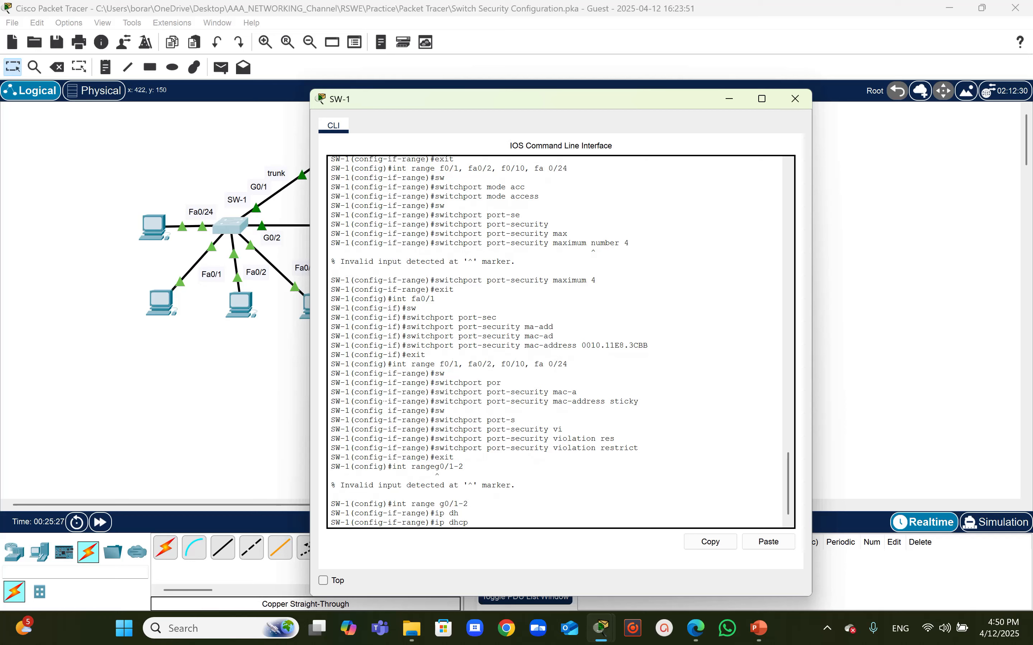
type("sn")
key("Tab")
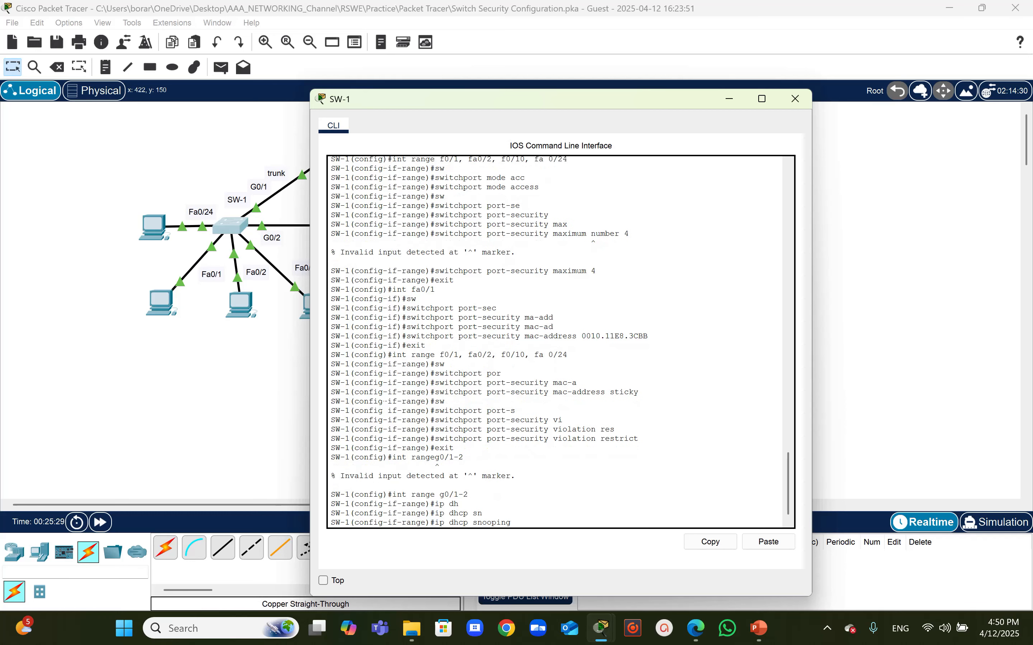
type("trust")
key("Return")
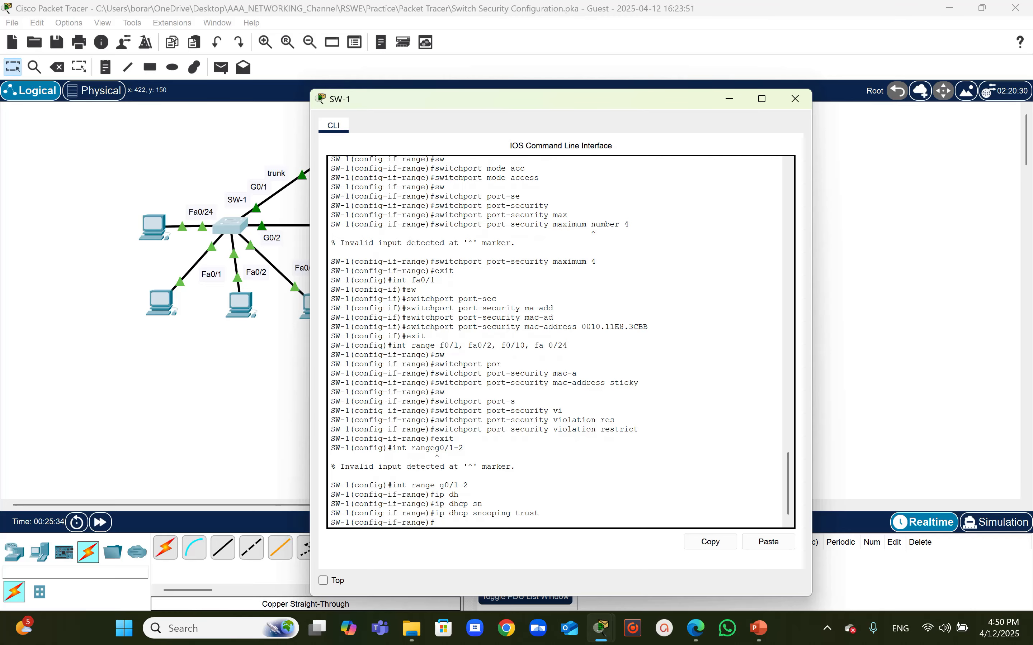
- Check the next DHCP snooping requirement in the activity instructions and exit the trunk interface range on SW-1
mouse_move(602, 627)
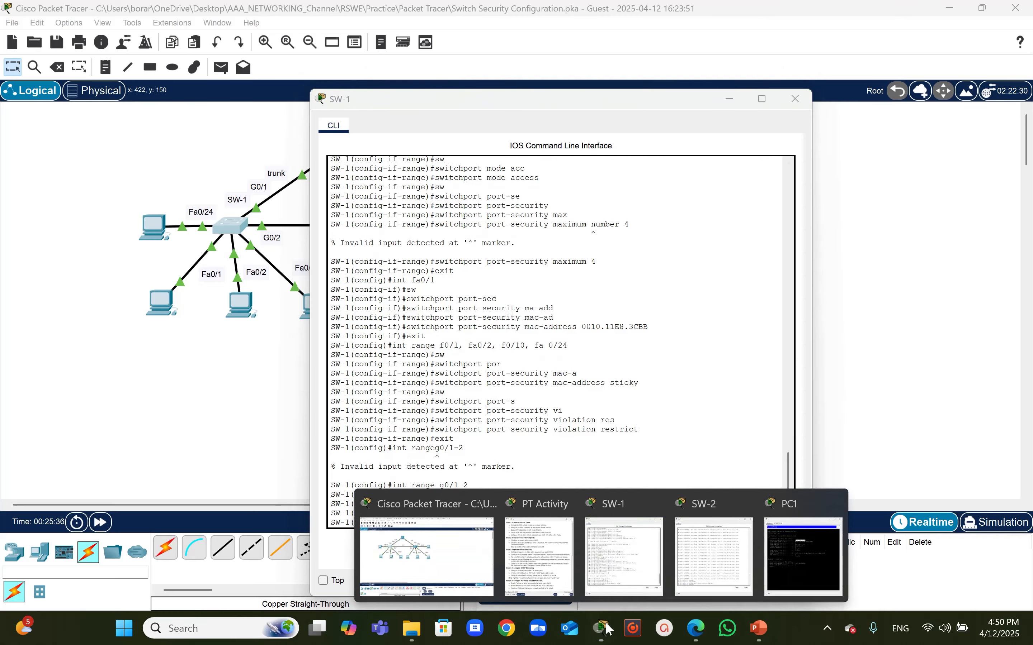
left_click(557, 544)
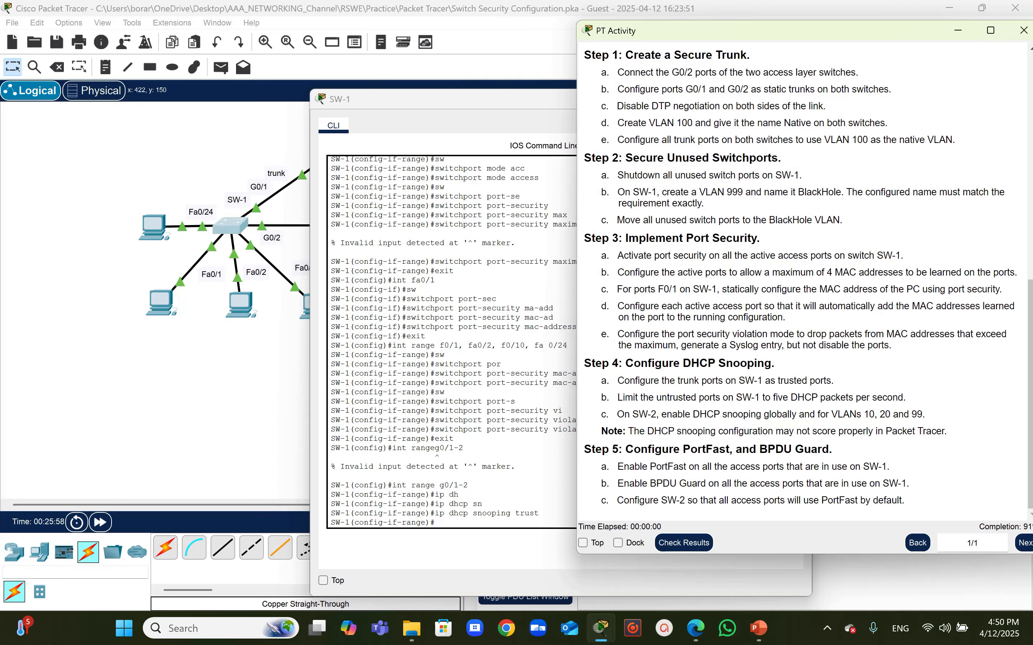
left_click(444, 526)
type("exit")
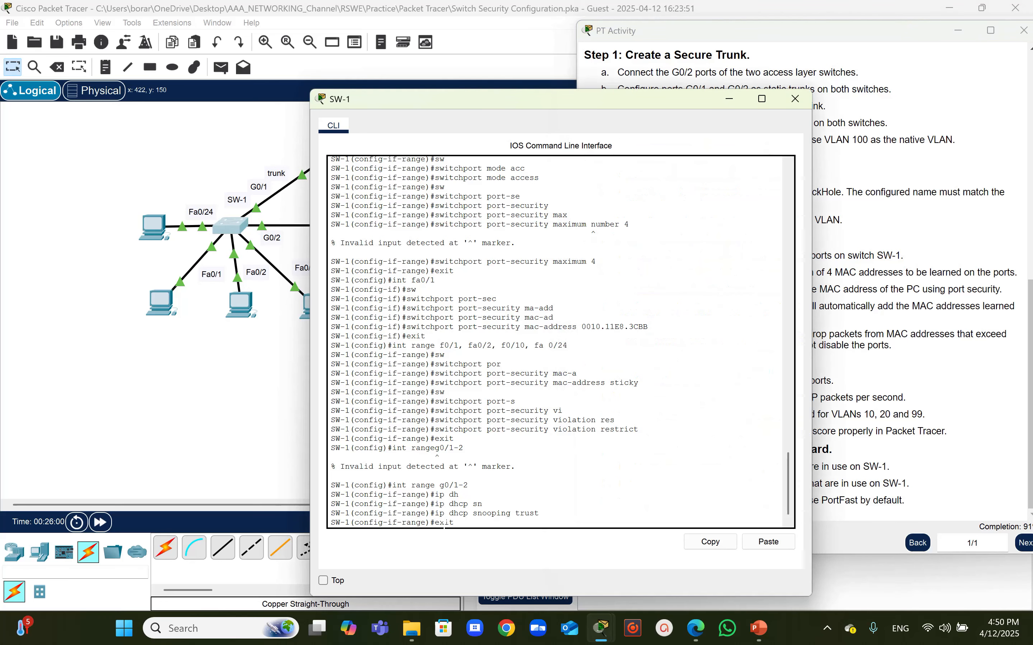
key("Return")
- Recall and run int range f0/1, fa0/2, f0/10, fa 0/24 to configure SW-1's active access ports
type("int range g0/1-2")
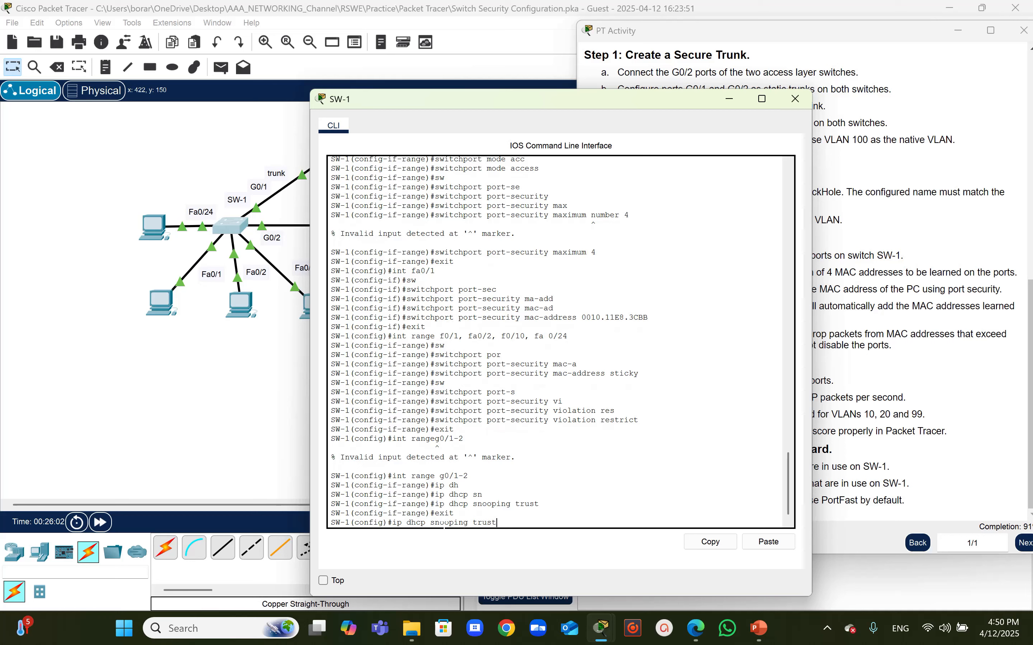
key("Up")
key("Up")
key("Up")
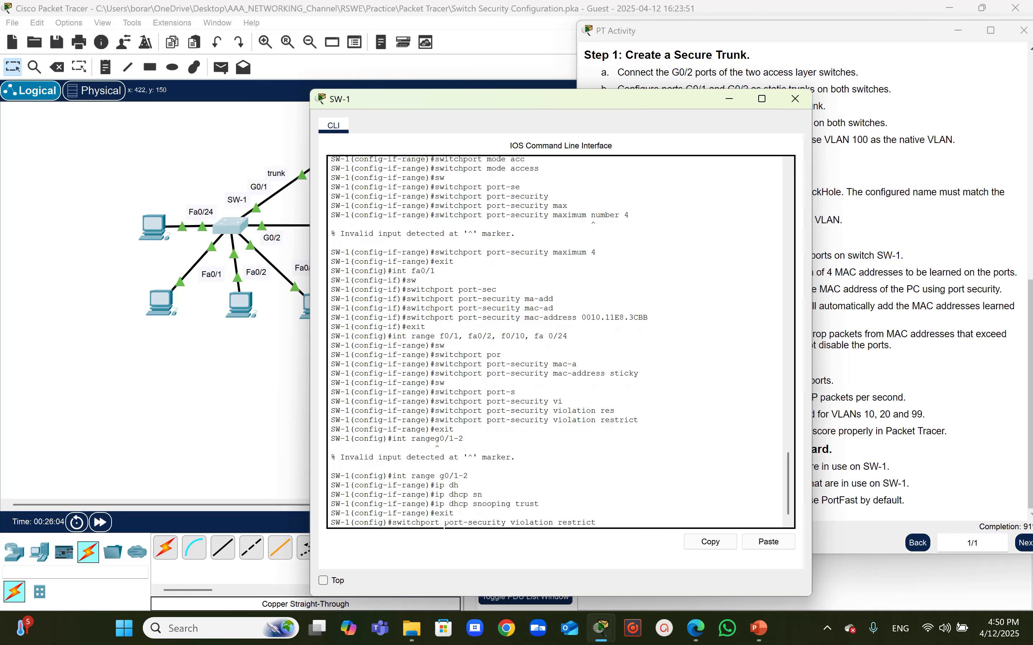
key("Up")
key("Up")
key("Up")
key("Up")
key("Up")
key("Up")
key("Up")
key("Up")
key("Up")
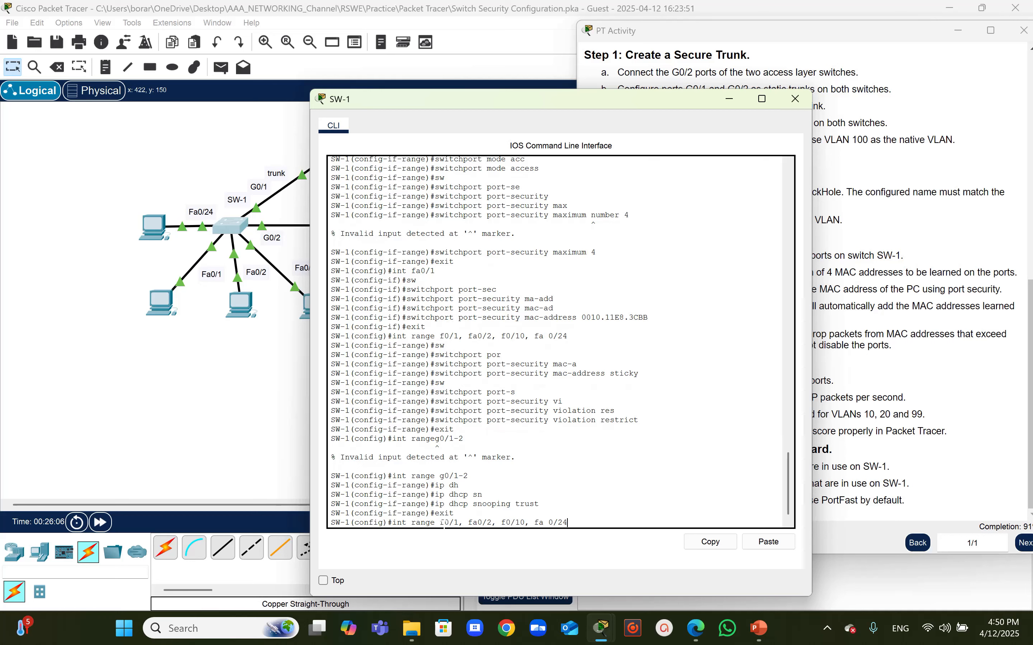
key("Return")
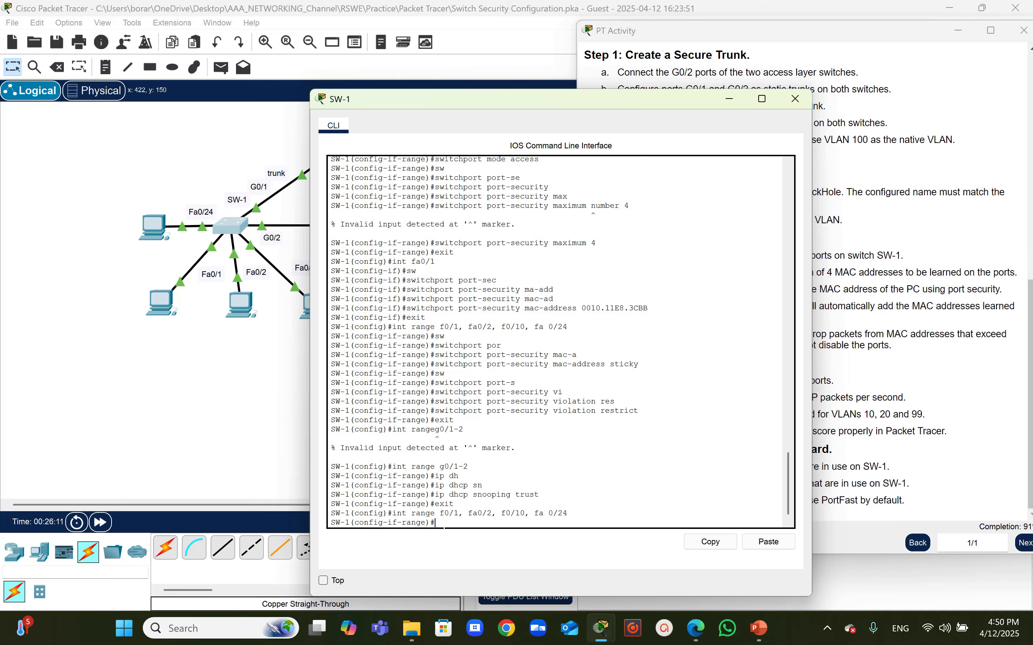
- Limit the untrusted access ports to five DHCP packets per second with ip dhcp snooping limit rate 5
type("ip dh")
key("Tab")
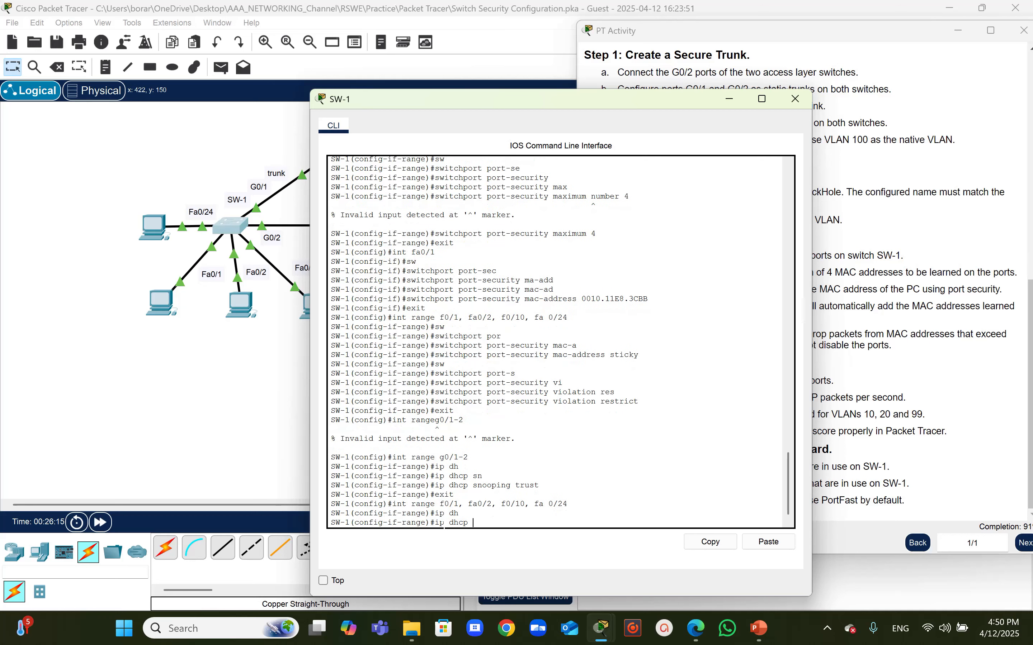
type("sn")
key("Tab")
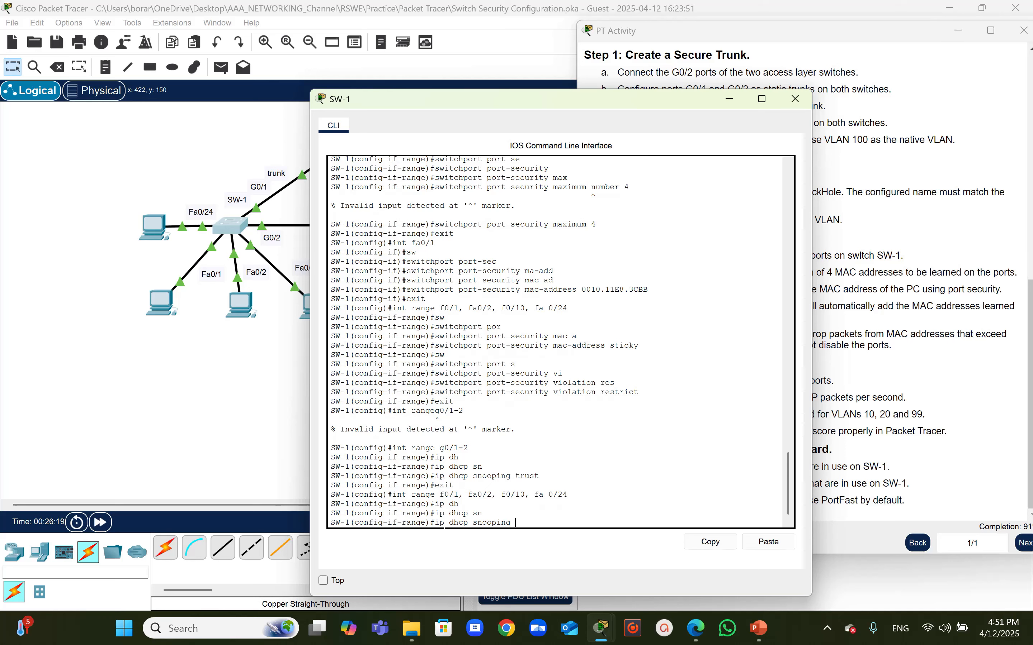
type("lim")
key("Tab")
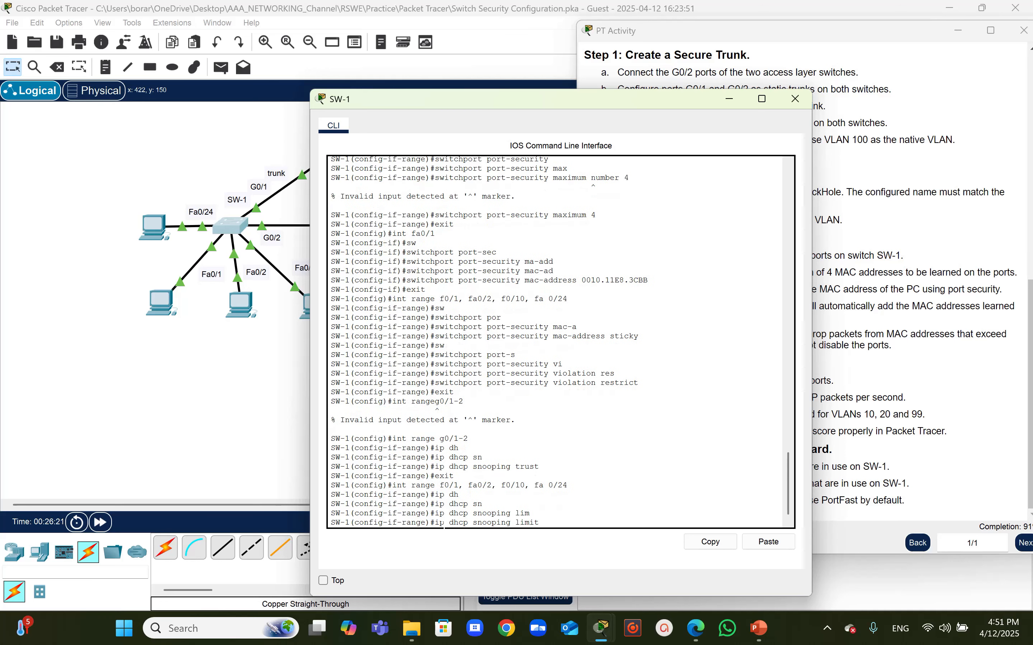
type("rate 5")
key("Return")
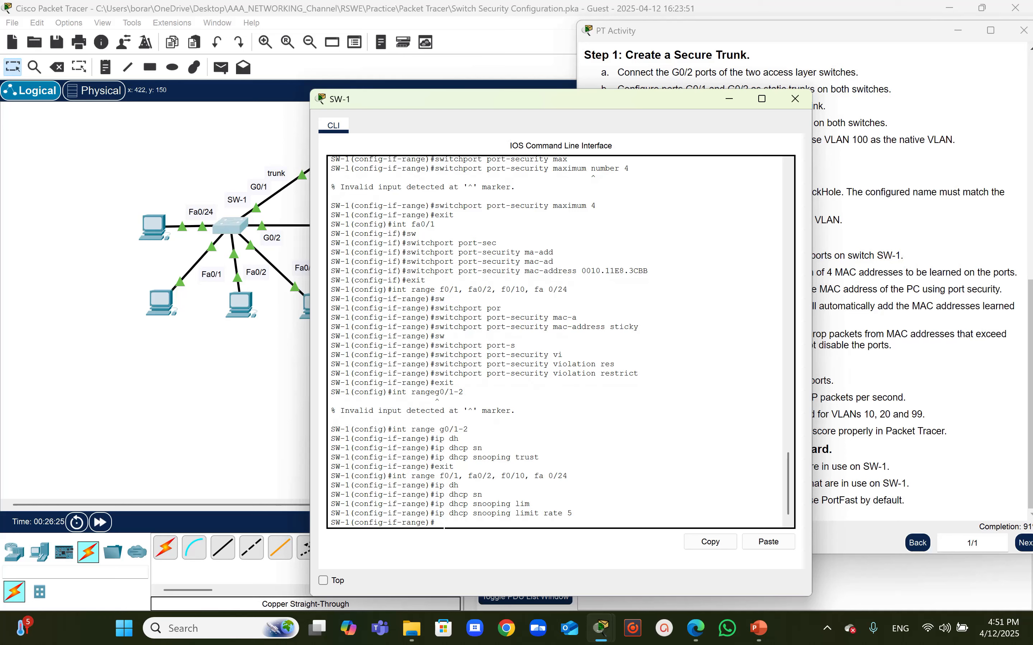
- Check the SW-2 DHCP snooping requirement in the activity instructions and open SW-2's command line from the topology
left_click(818, 458)
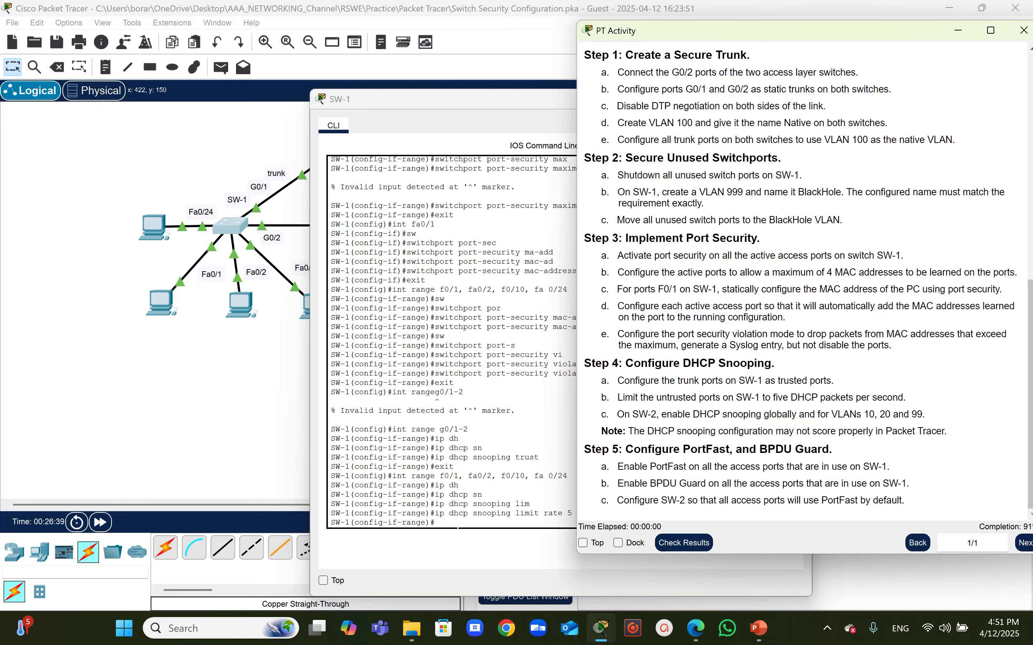
left_click(458, 525)
left_click(249, 383)
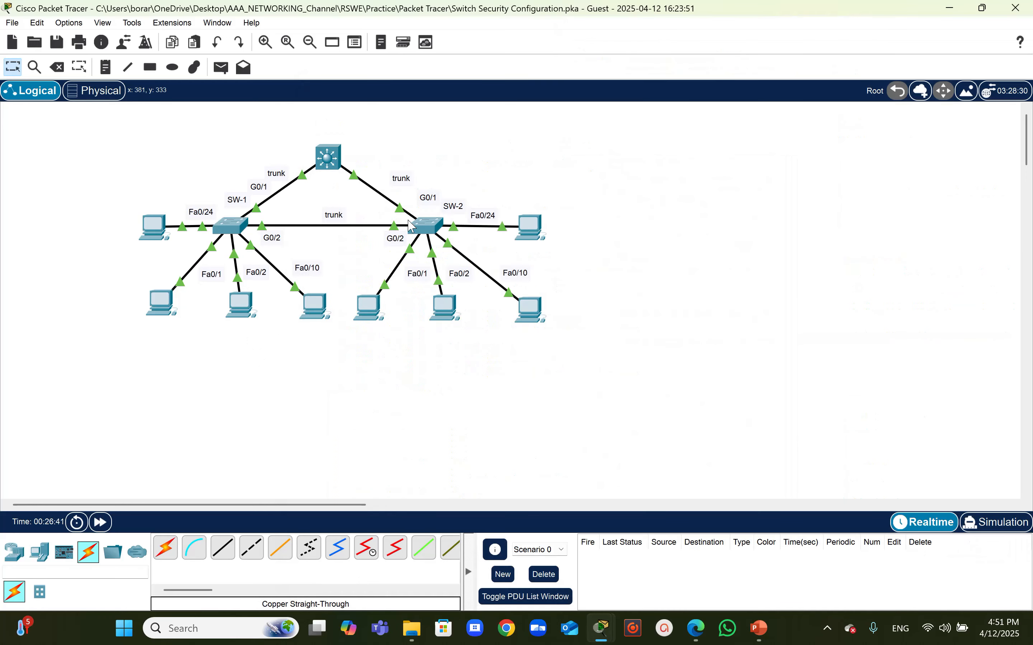
left_click(430, 230)
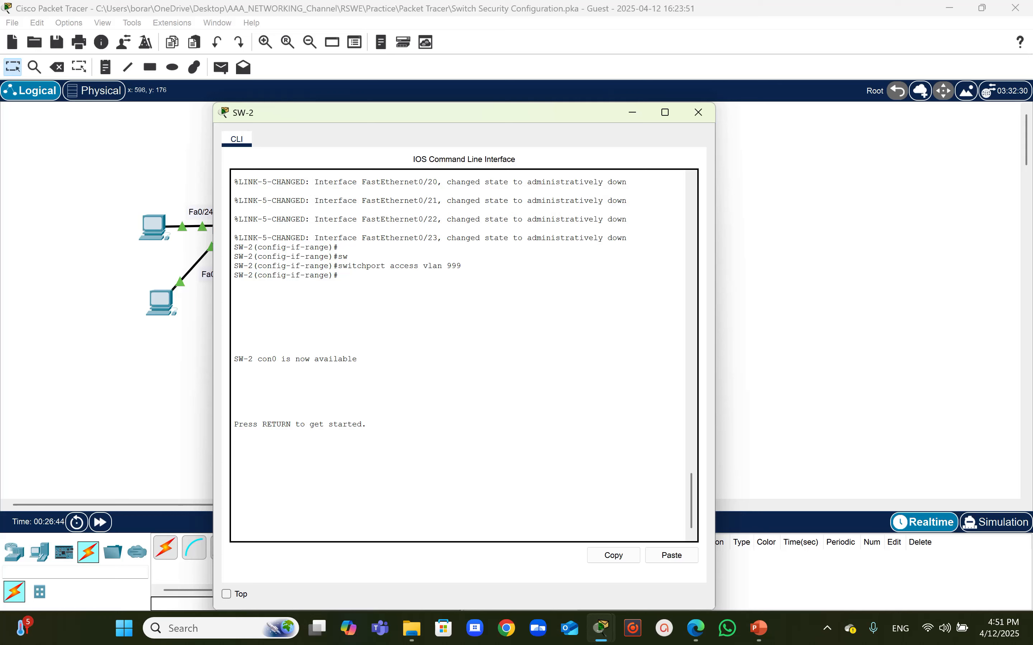
- Start a console session on SW-2 and enter global configuration mode with enable and config t
left_click(360, 425)
key("Return")
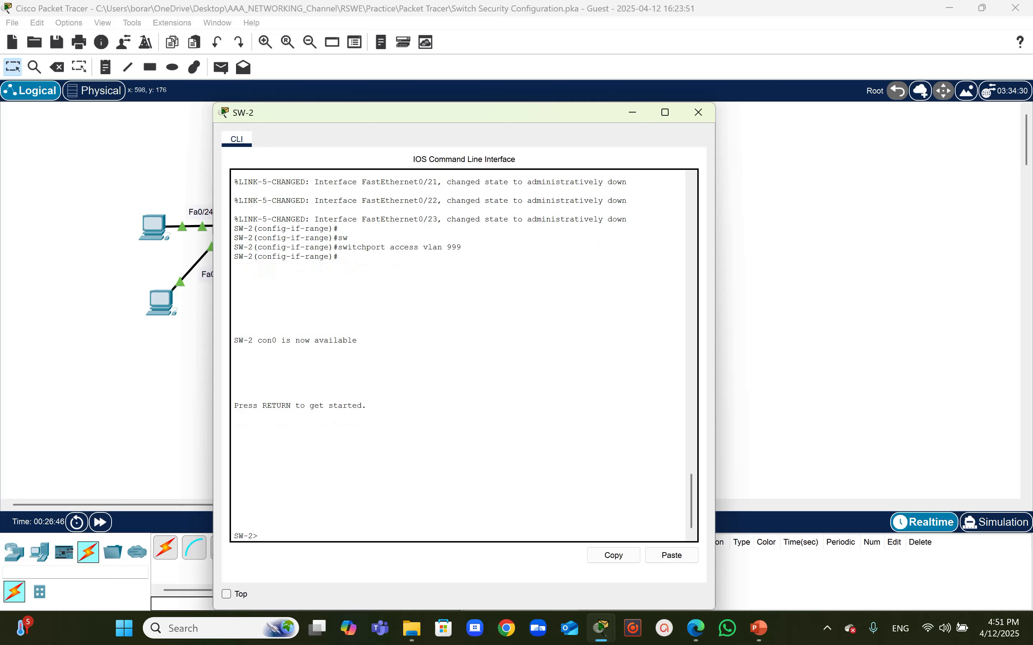
type("enable")
key("Return")
type("c")
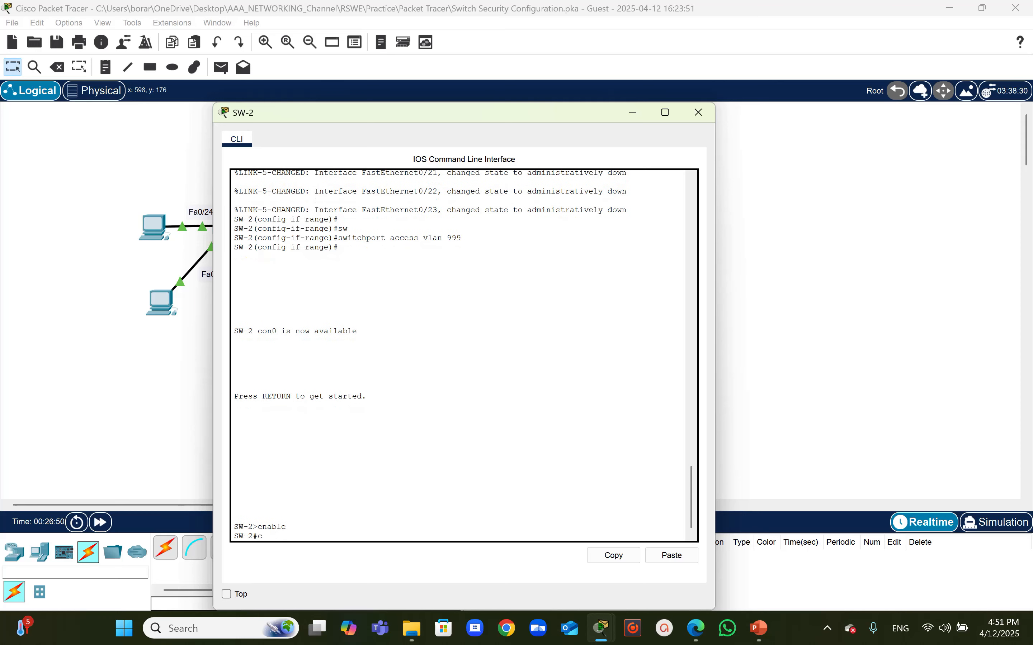
type("onfig t")
key("Return")
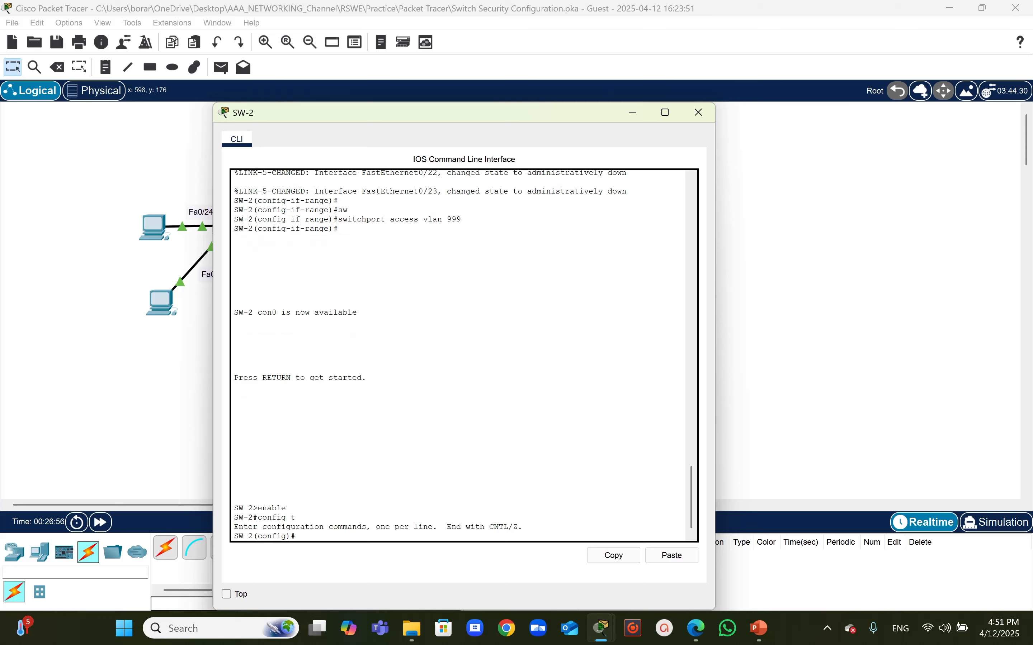
- Enable DHCP snooping globally on SW-2 with the ip dhcp snooping command
type("ip d")
key("Tab")
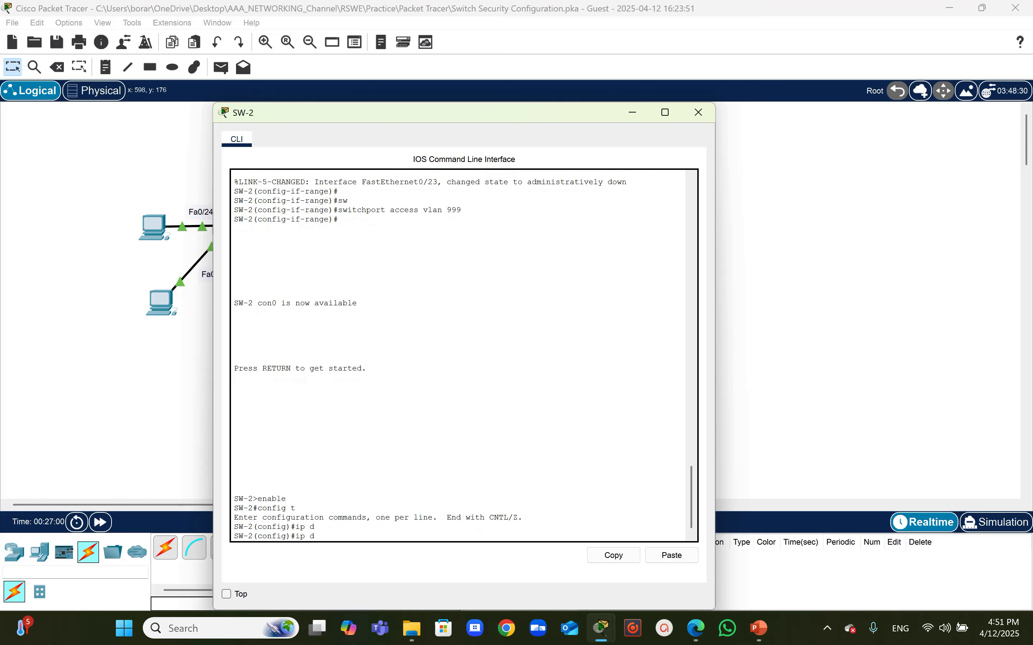
type("sn")
key("Tab")
key("BackSpace")
key("BackSpace")
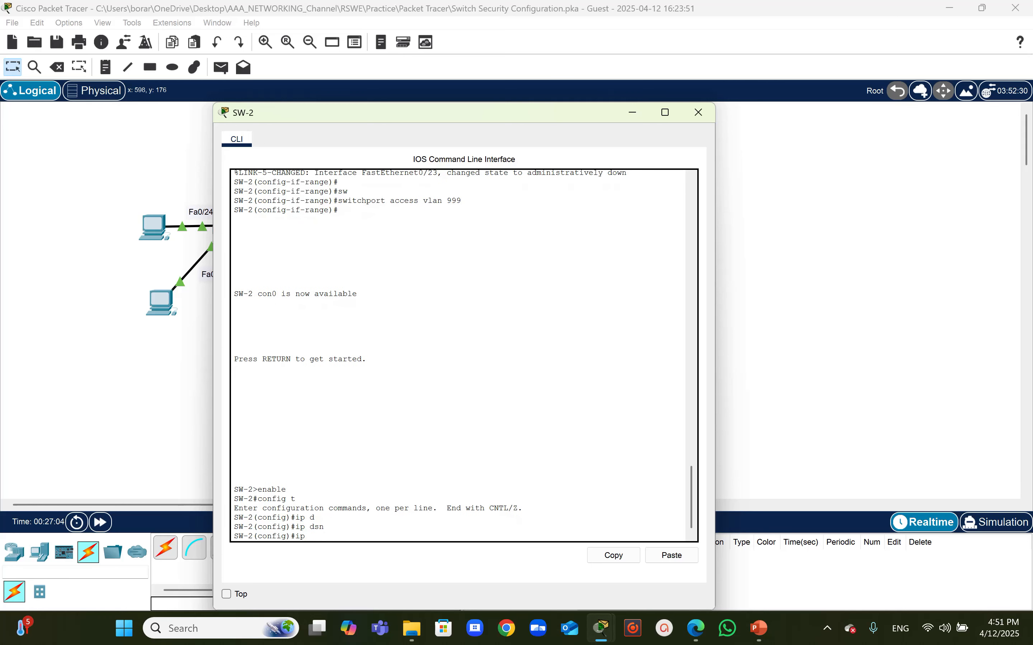
type("hs")
key("Tab")
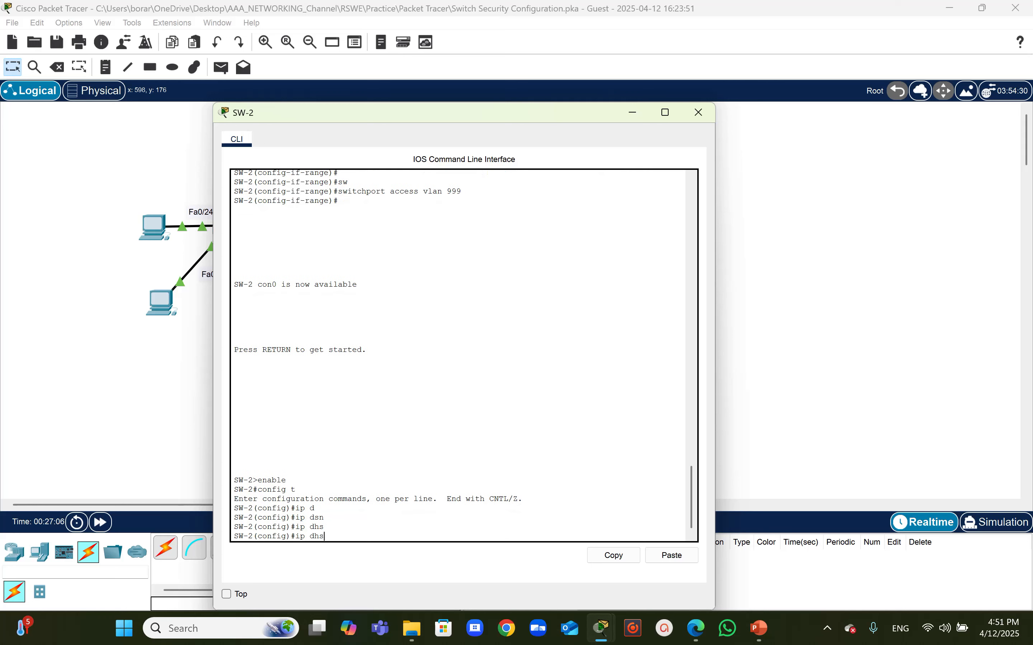
key("BackSpace")
key("BackSpace")
key("BackSpace")
type("dh")
key("Tab")
type("s")
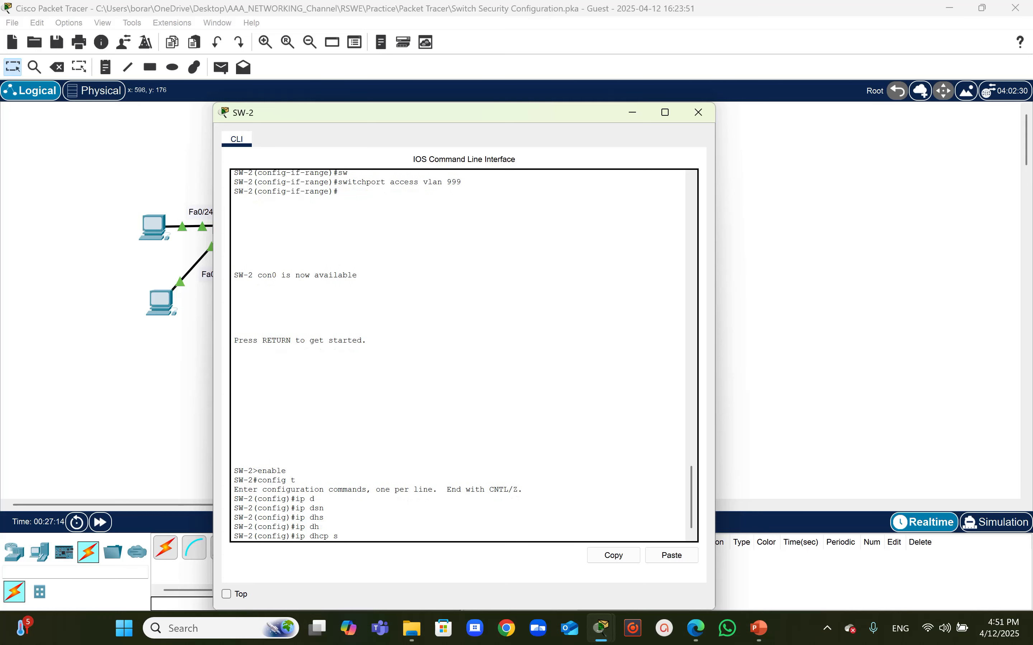
type("n")
key("Tab")
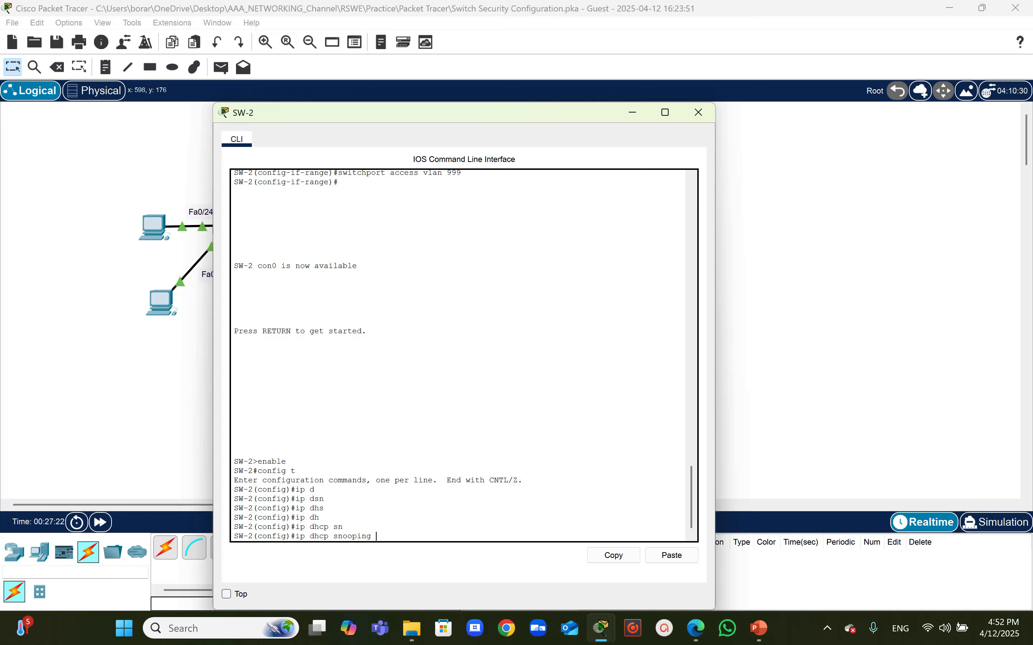
key("Return")
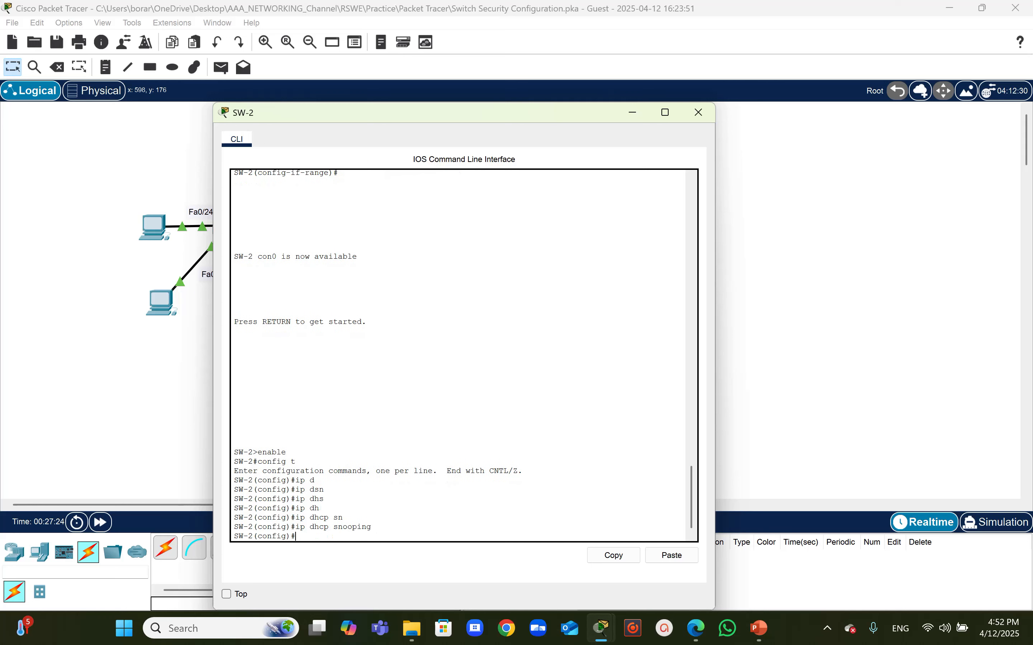
- Enable DHCP snooping for VLANs 10, 20 and 99 on SW-2 with ip dhcp snooping vlan 10,20,99 and exit configuration mode
key("Up")
type("vlan 10,20,99")
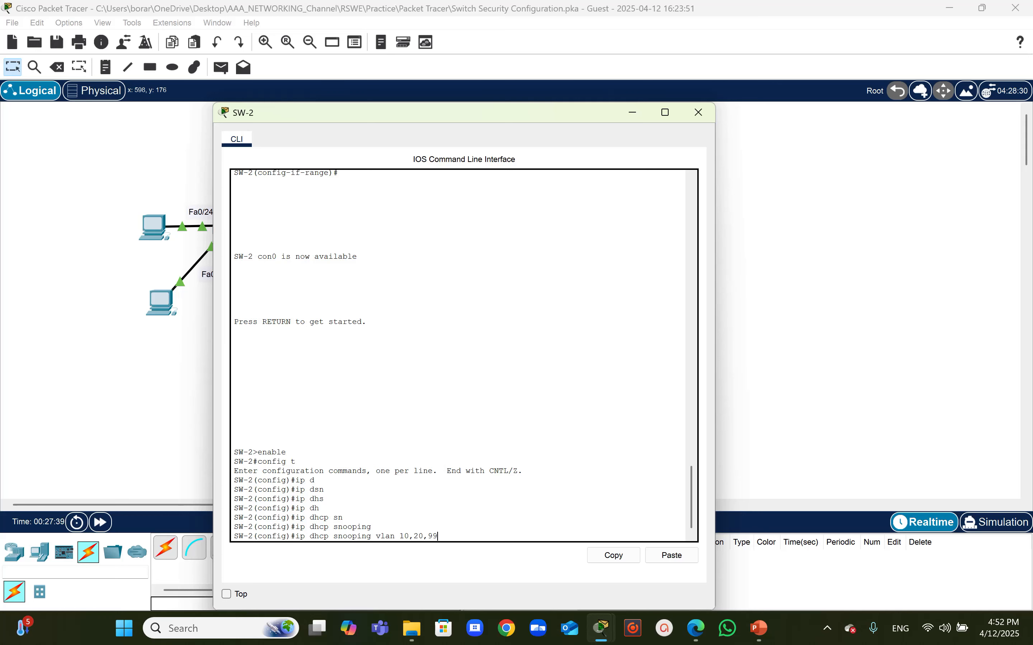
key("Return")
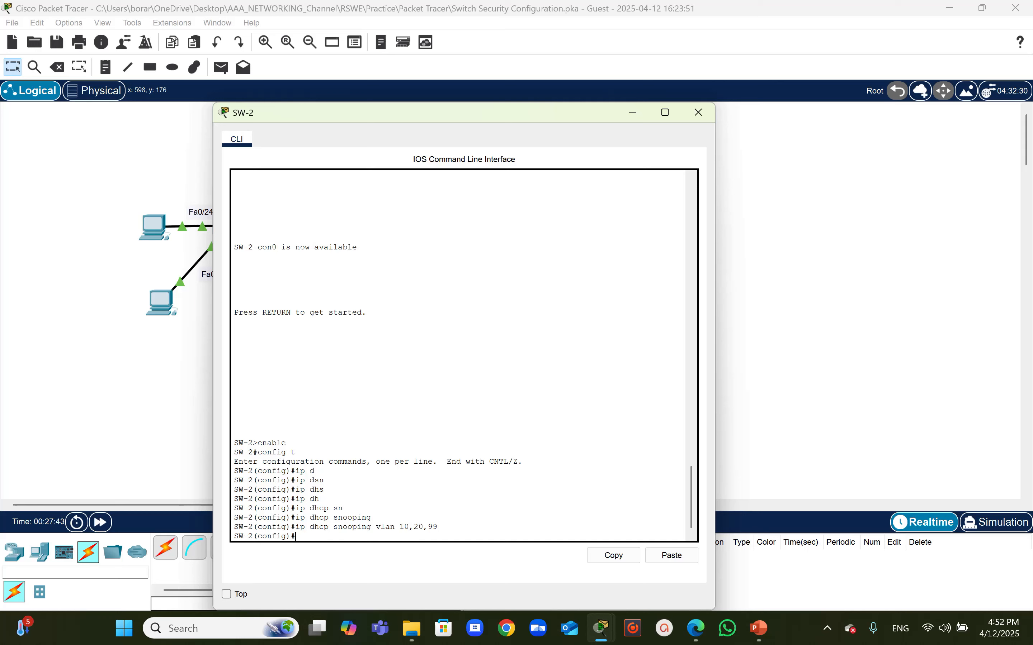
type("exit")
key("Return")
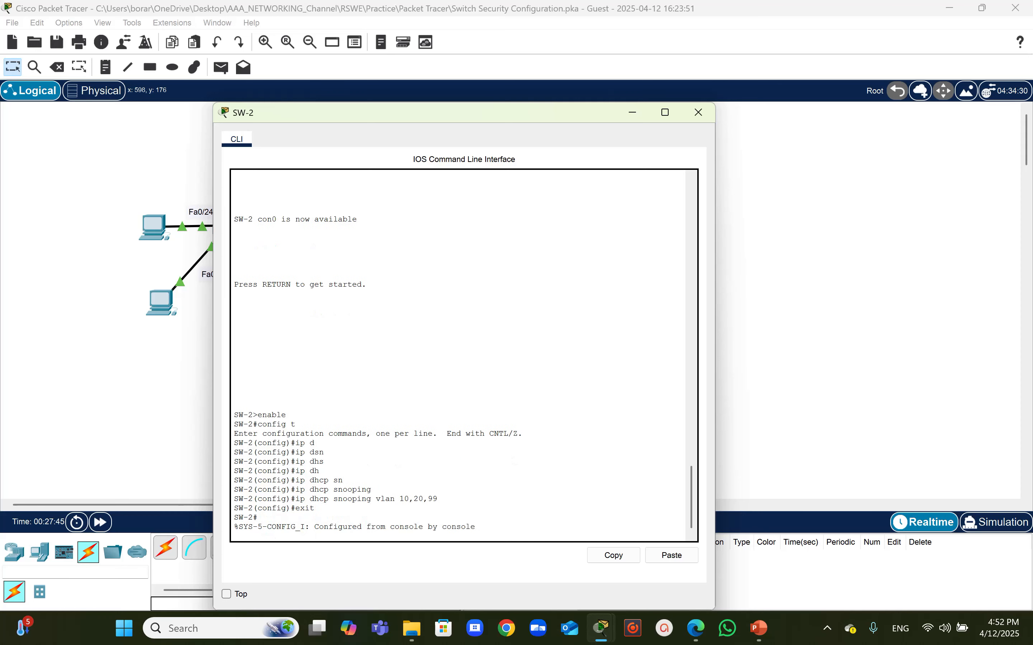
key("Return")
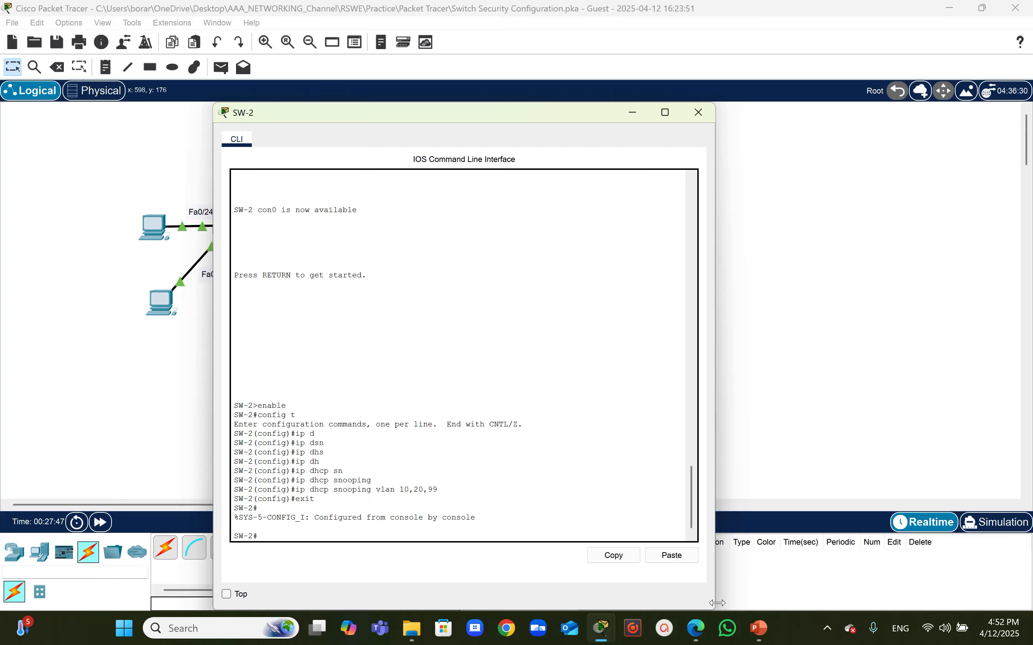
- Check the Step 5 PortFast requirements in the activity instructions and open SW-1's command line from the topology
mouse_move(608, 638)
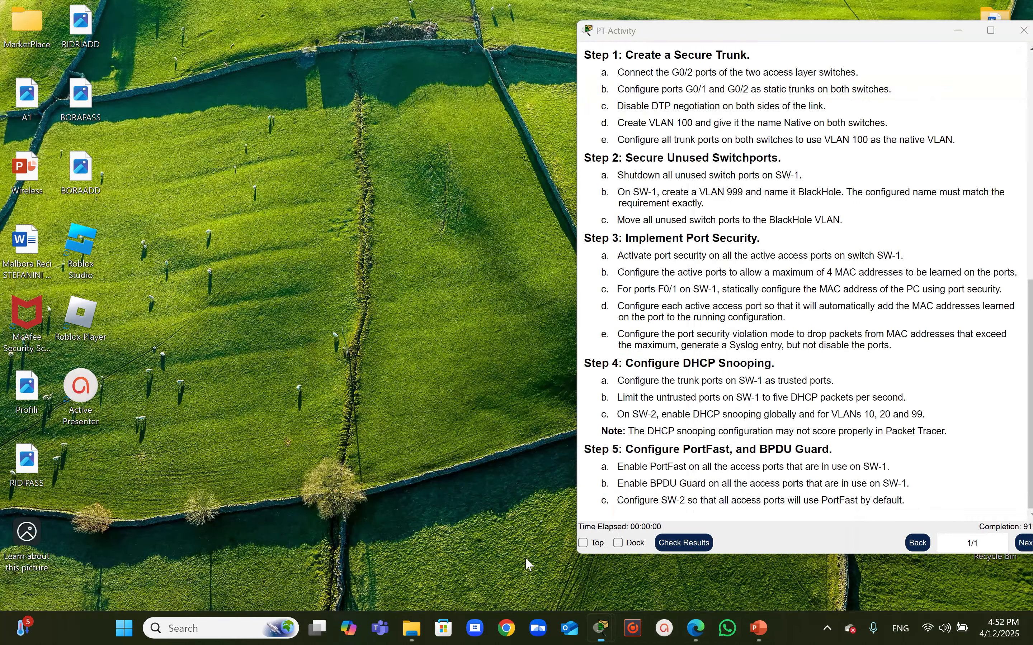
left_click(526, 558)
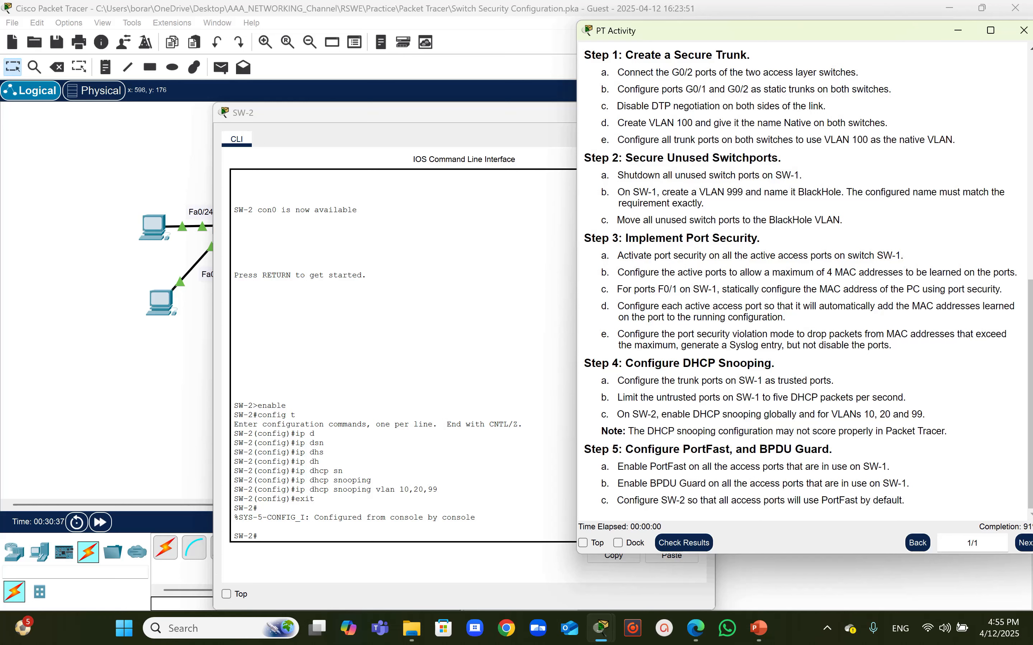
left_click(144, 376)
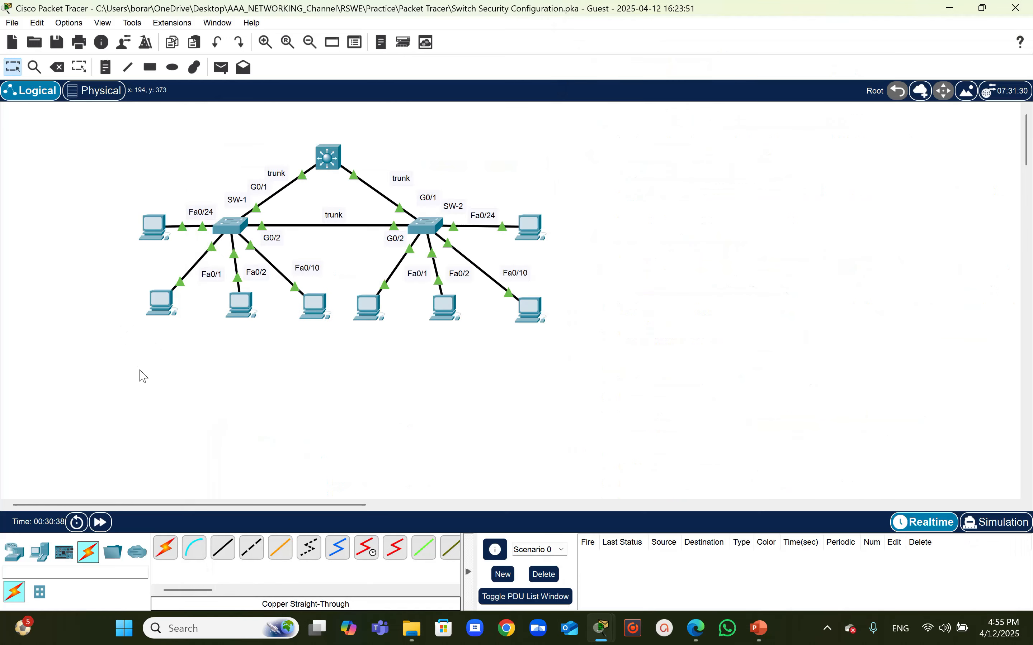
left_click(242, 228)
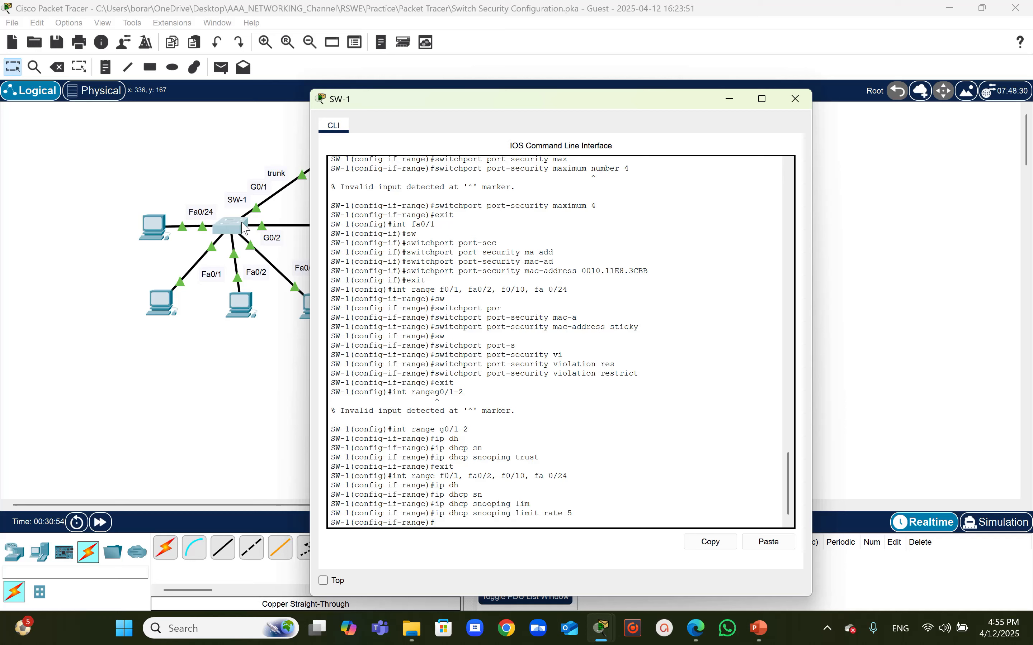
- Exit the current interface range on SW-1 and enter int range fa0/1-2, fa0/10, fa0/24 for the active access ports
type("exit")
key("Return")
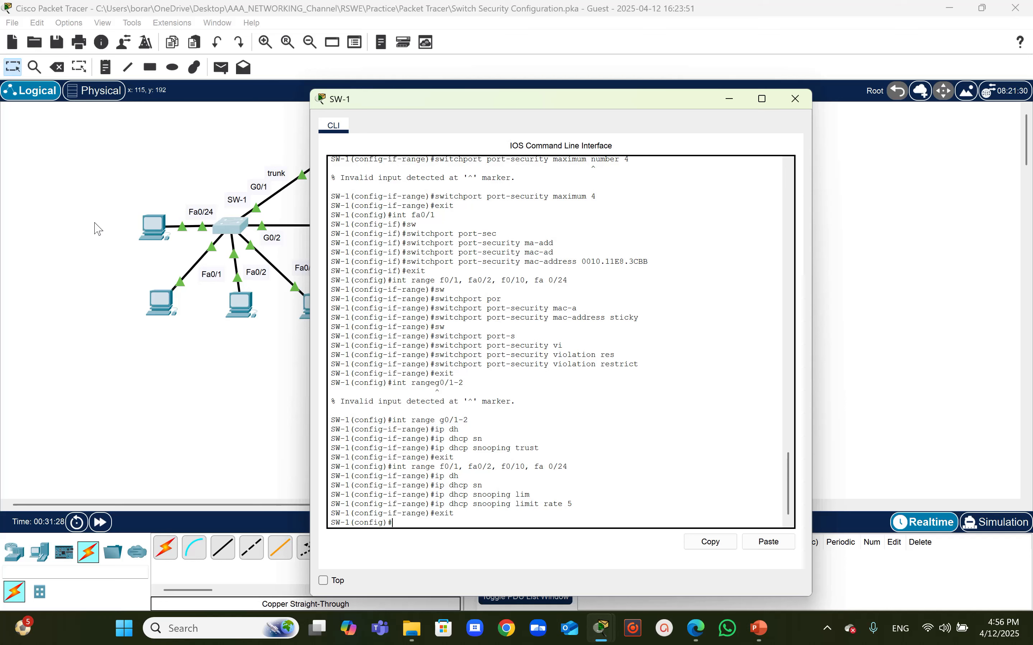
type("int rangefa0/1-")
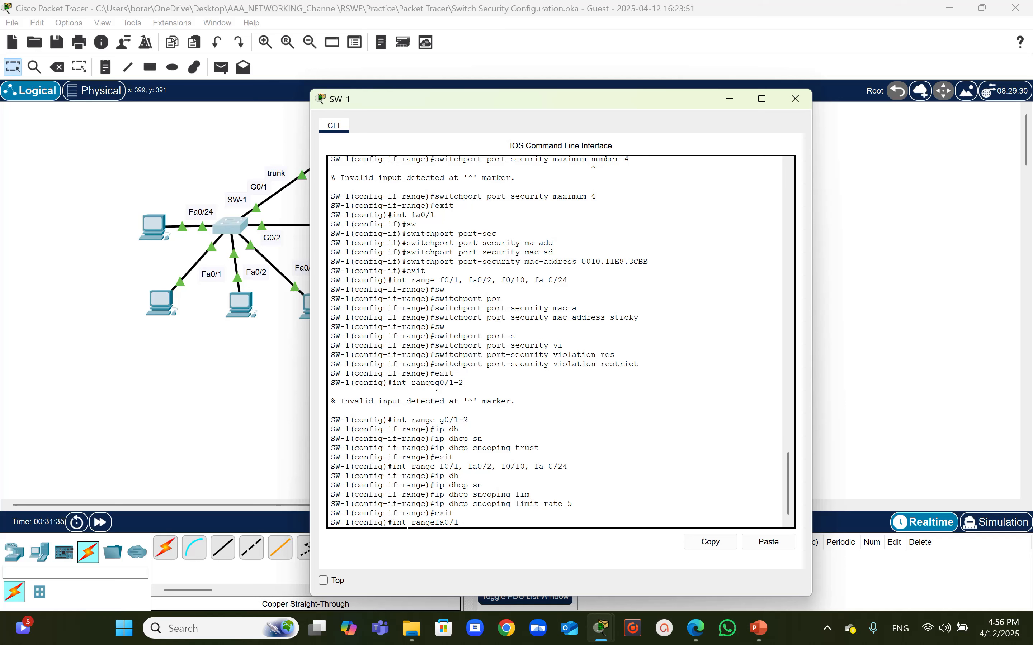
type("2, fa0/10, fa0/24")
key("Return")
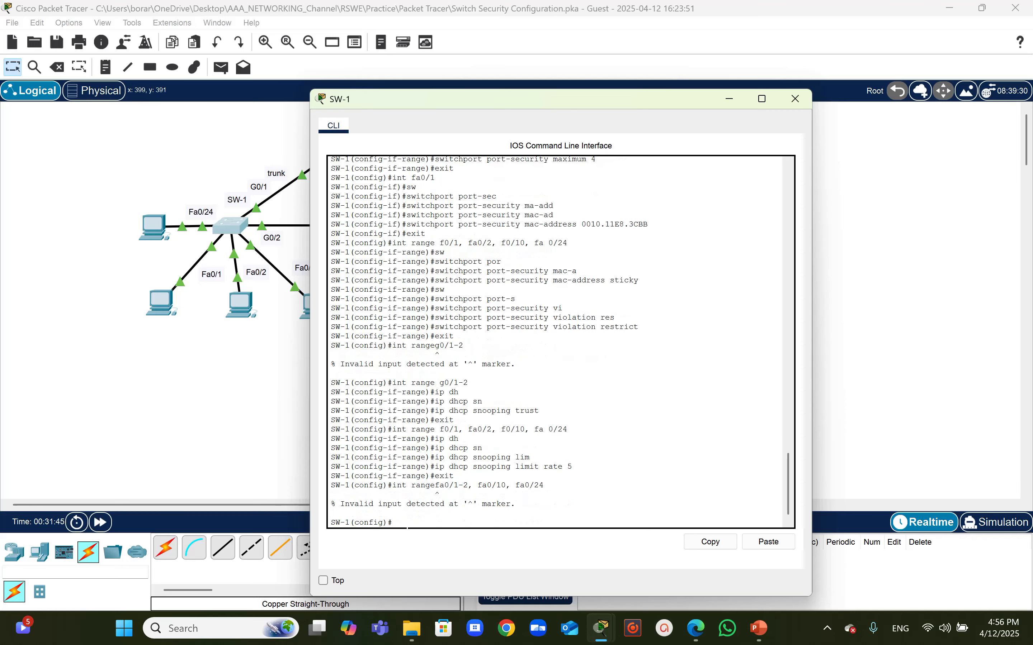
key("Up")
key("End")
key("Return")
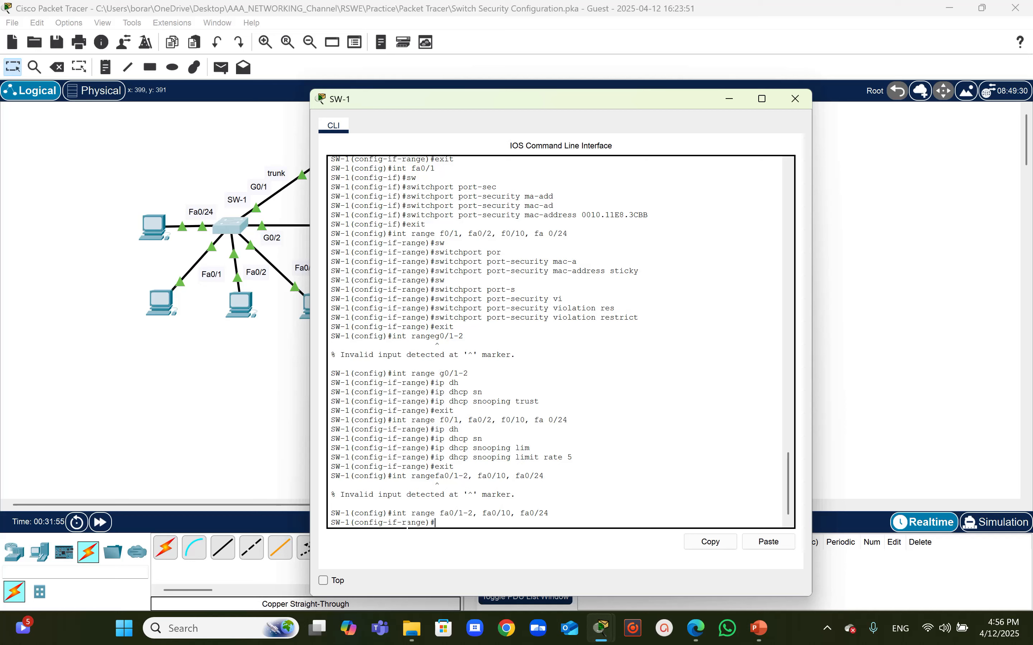
- Enable PortFast on SW-1's selected access ports with the spanning-tree portfast command
type("spa")
key("Tab")
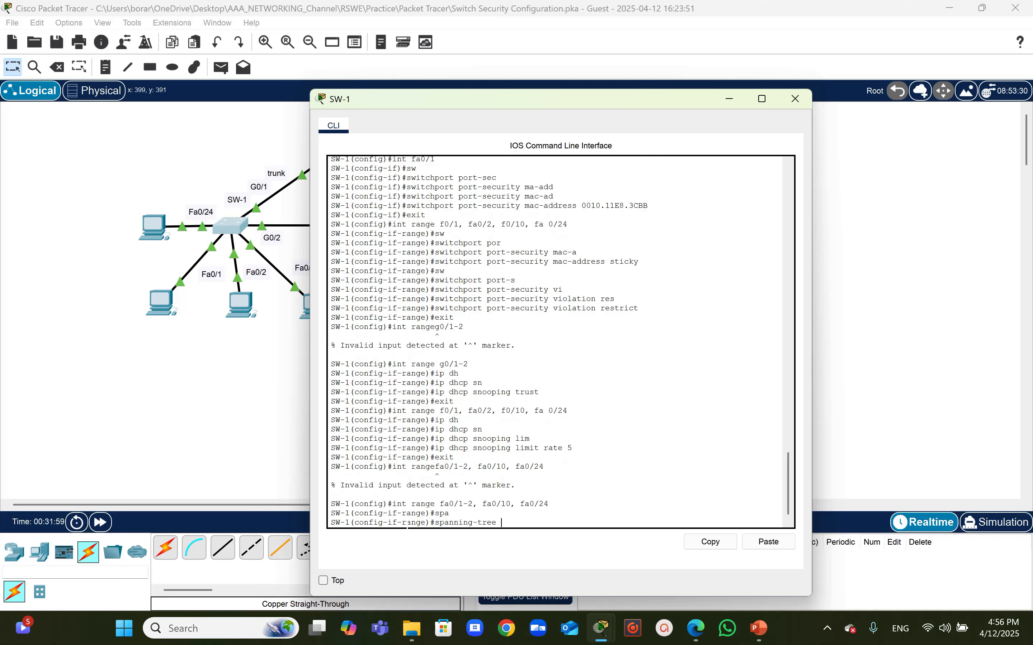
type("port fast")
key("Return")
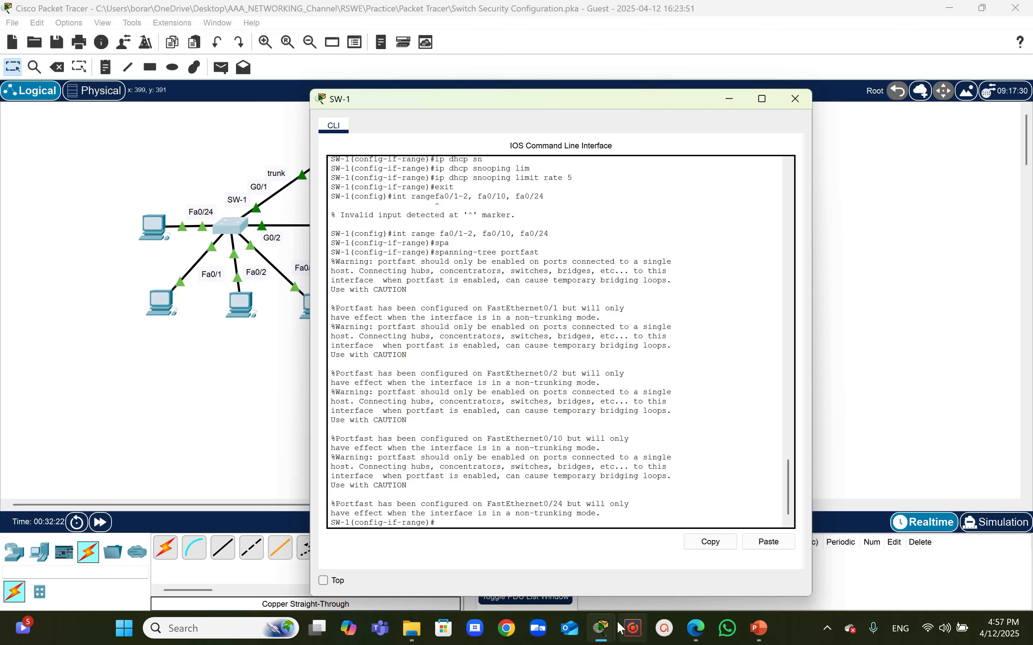
- Check the BPDU Guard requirement in the activity instructions and return to SW-1's command line
left_click(609, 631)
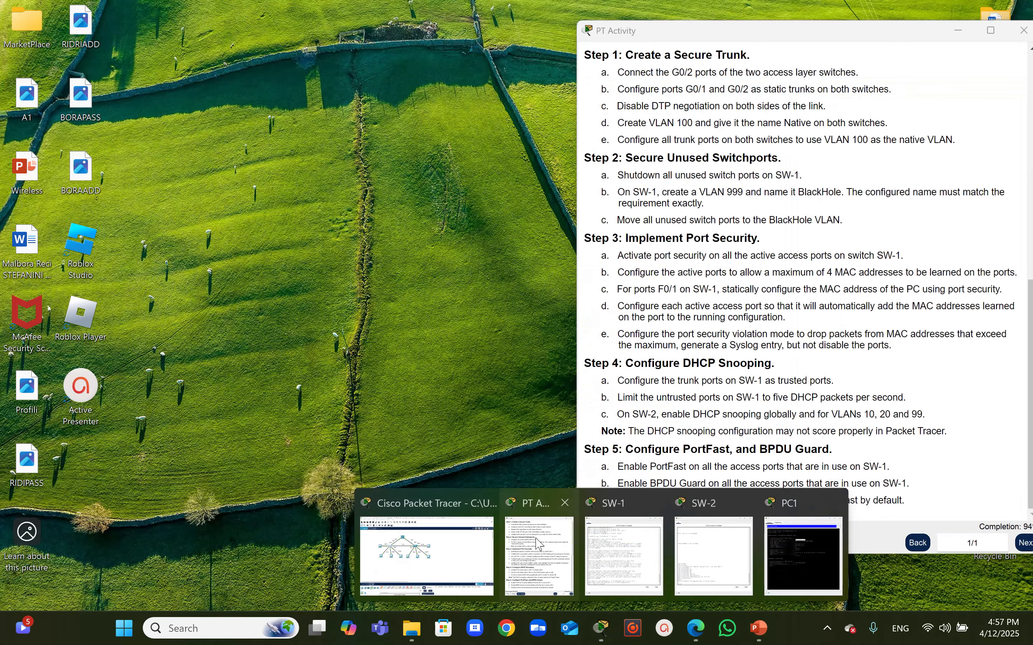
left_click(536, 544)
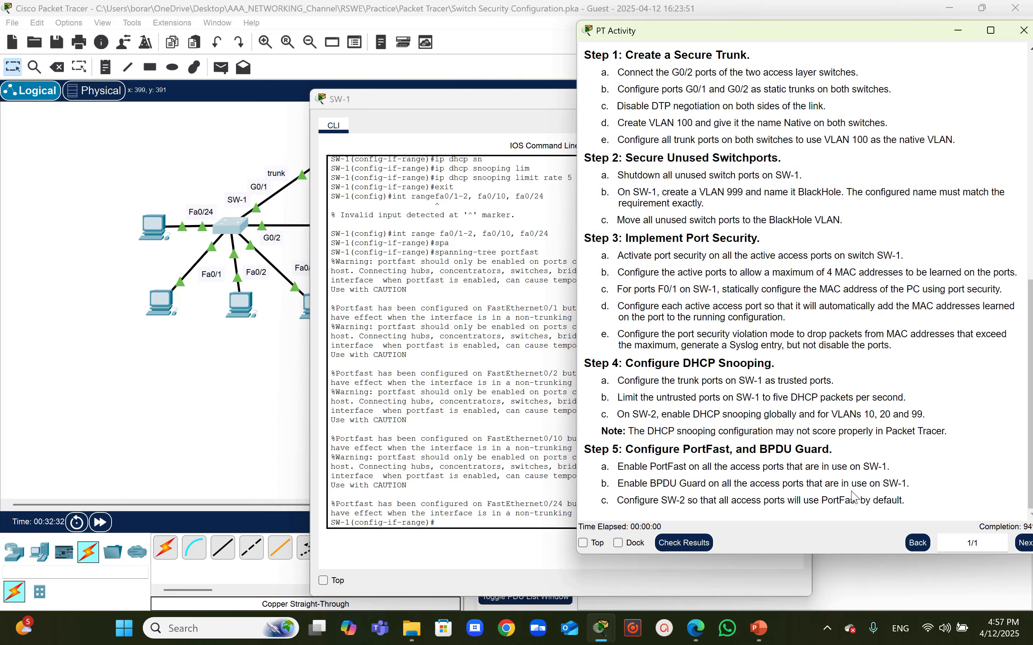
left_click(453, 531)
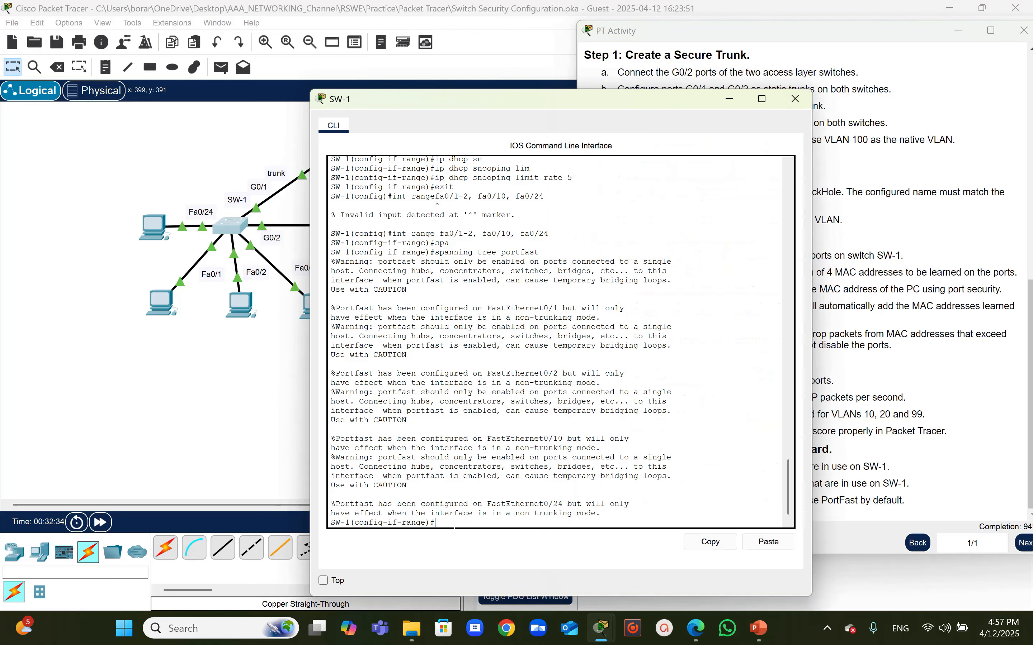
- Enable BPDU Guard on SW-1's selected access ports with the spanning-tree bpduguard enable command
type("sp")
key("Tab")
type("a")
key("Tab")
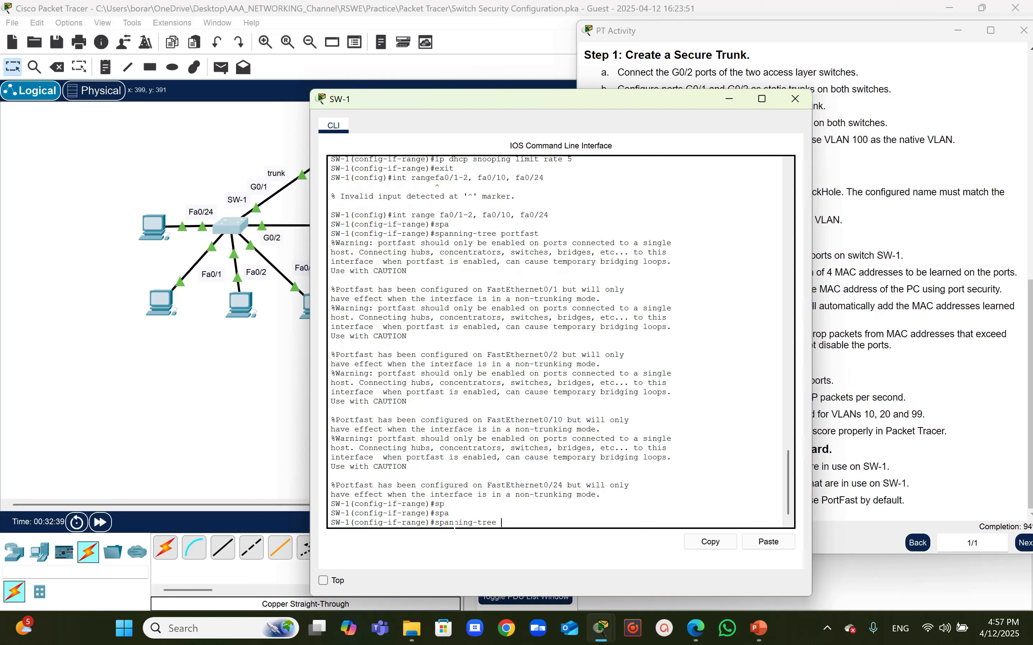
type("bp")
key("Tab")
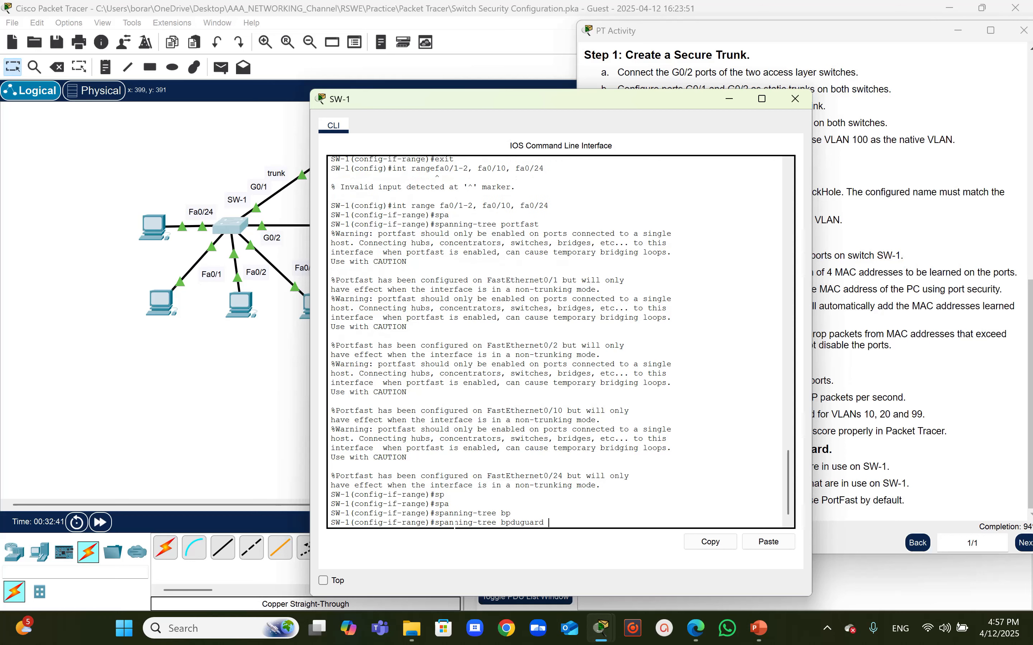
type("ena")
key("Tab")
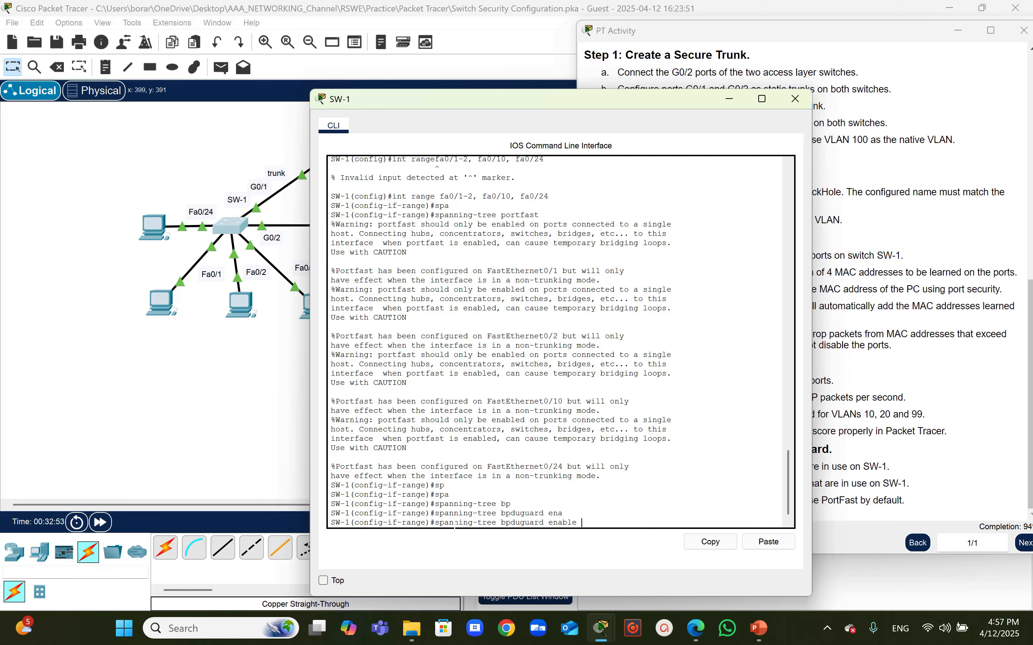
key("Return")
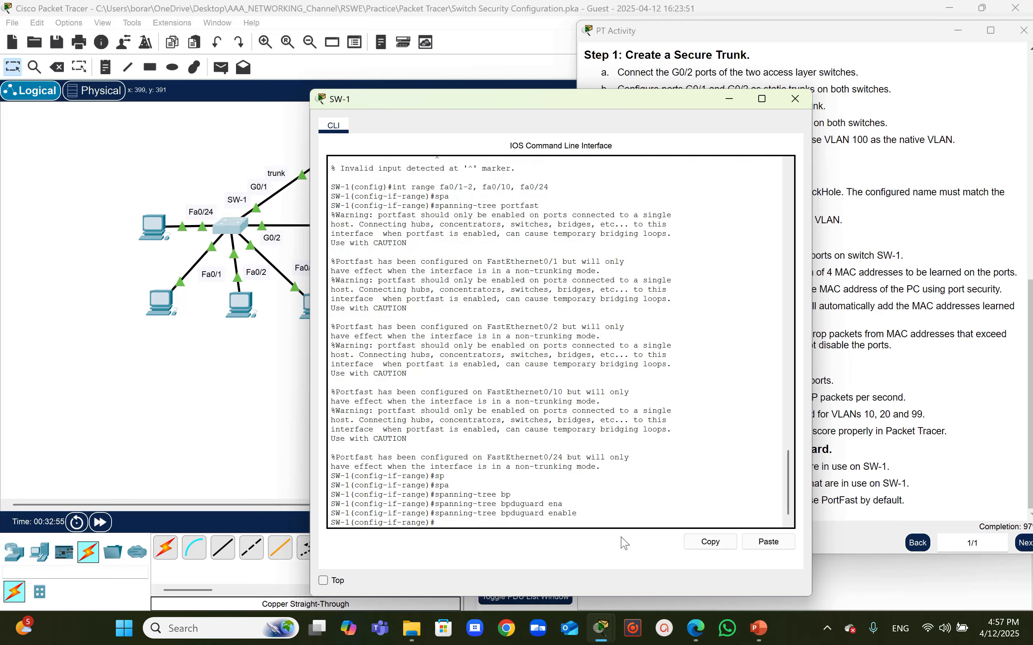
- Leave the interface range and global configuration on SW-1 with exit and end to reach the privileged EXEC prompt
type("exit")
key("Return")
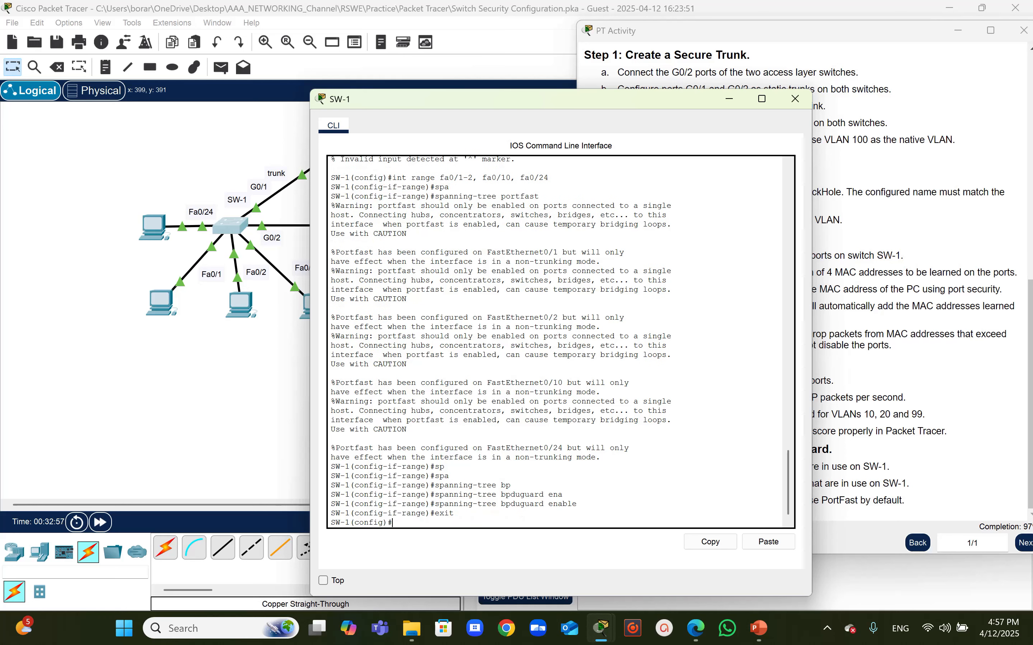
type("end")
key("Return")
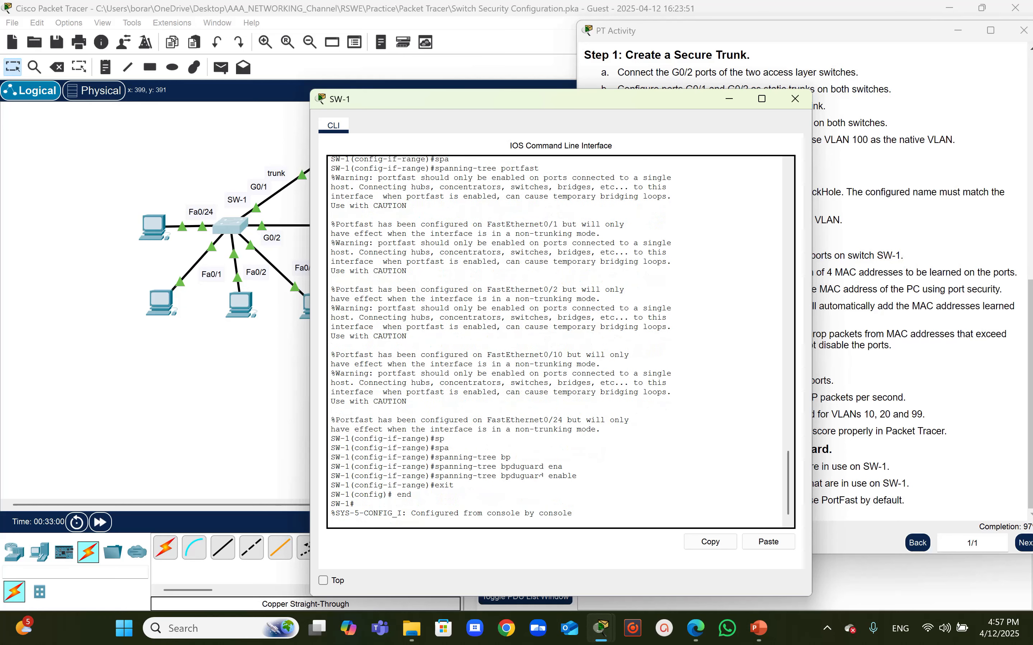
key("Return")
- Save SW-1's configuration with copy running-config startup-config, accepting the default destination filename
type("s")
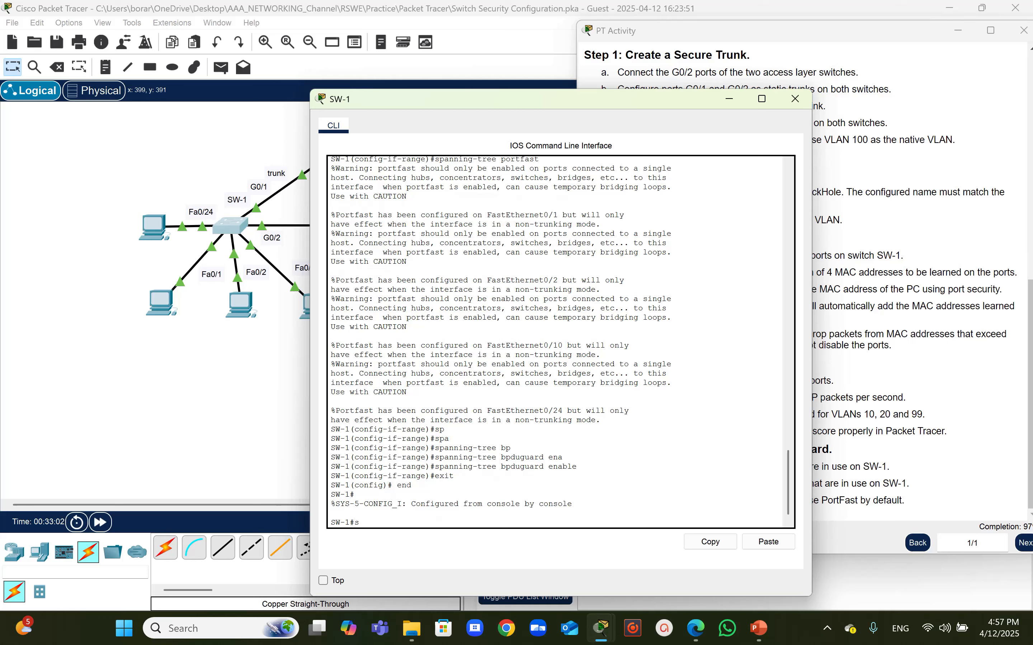
type("p")
key("BackSpace")
key("BackSpace")
type("copy r")
key("Tab")
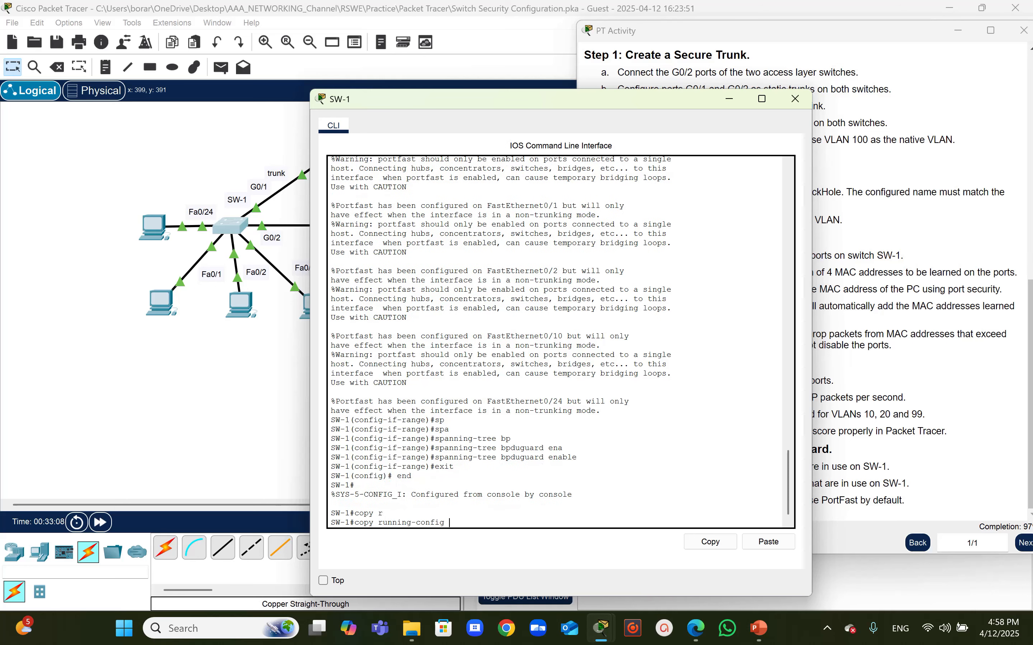
type("s")
key("Tab")
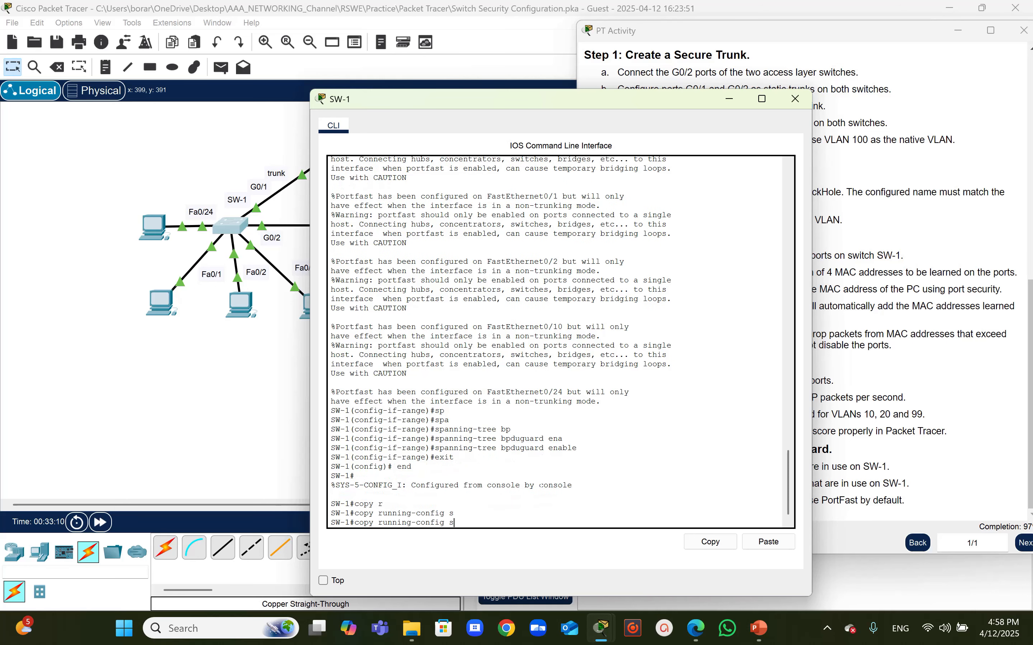
type("t")
key("Tab")
key("Return")
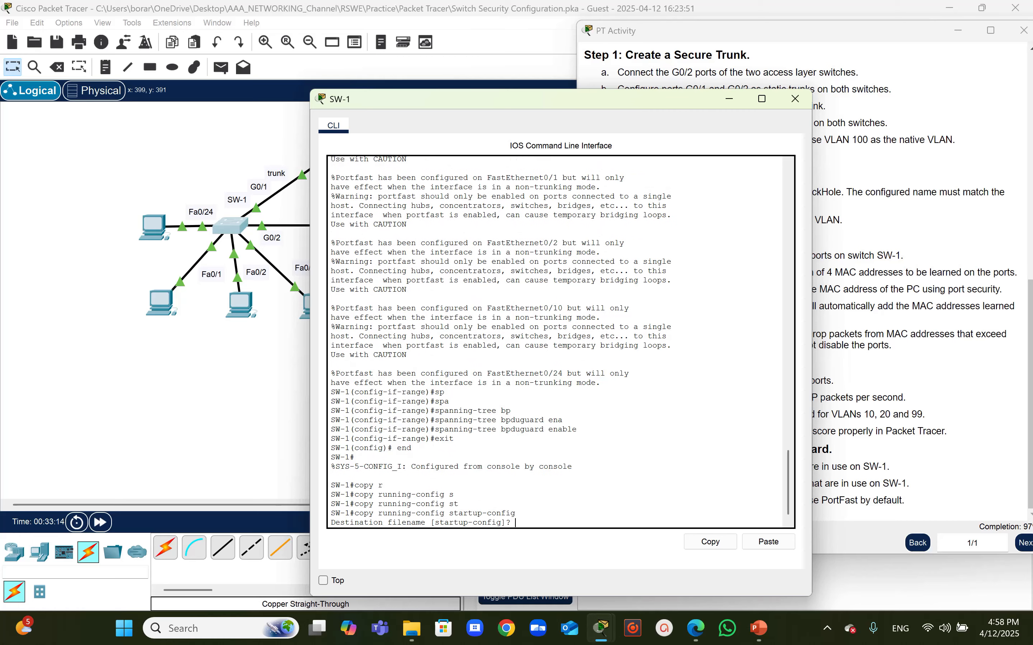
key("Return")
- Open SW-2's command line and check the default PortFast requirement for SW-2 in the activity instructions
left_click(227, 366)
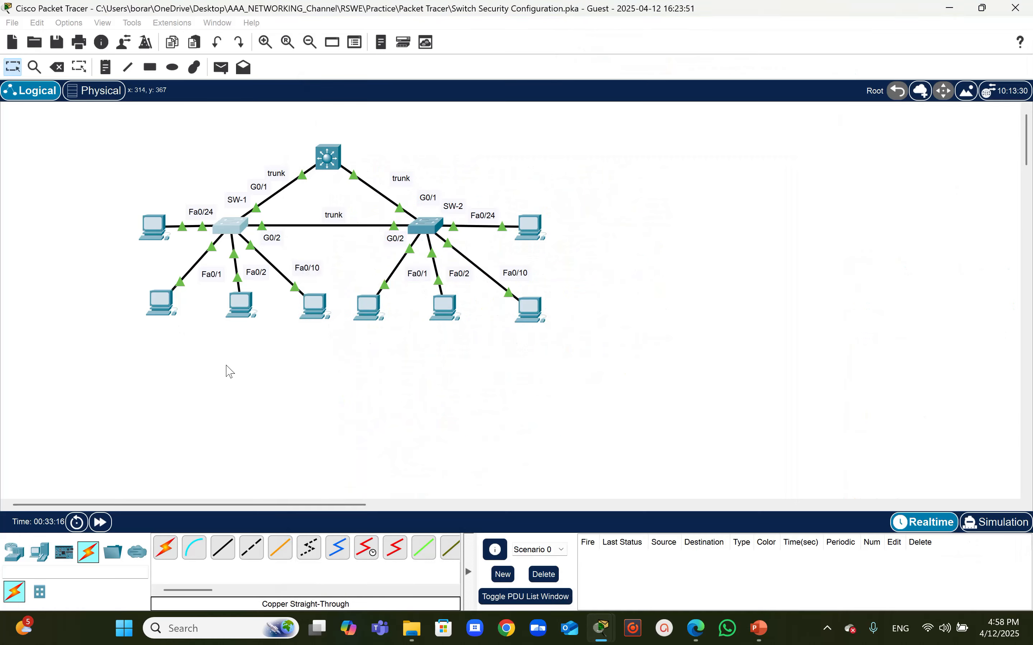
left_click(439, 231)
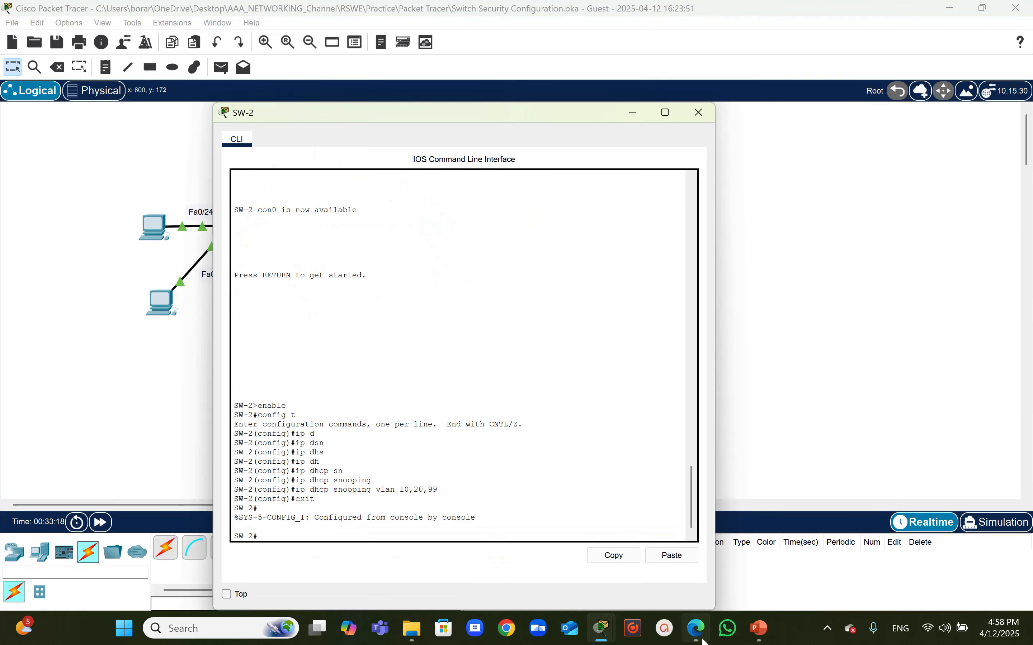
mouse_move(602, 628)
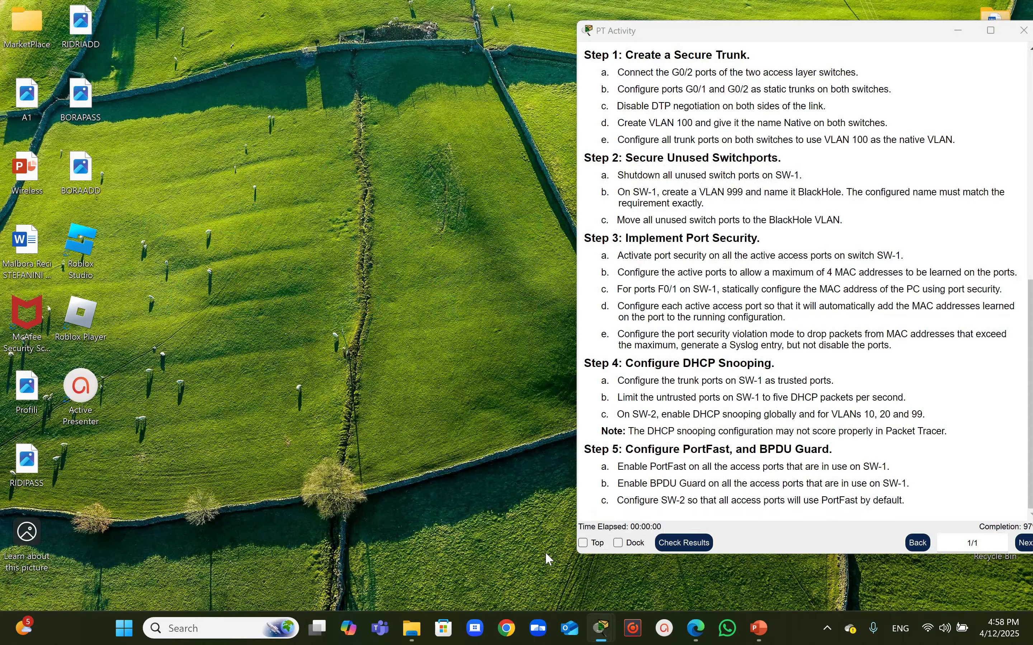
left_click(539, 555)
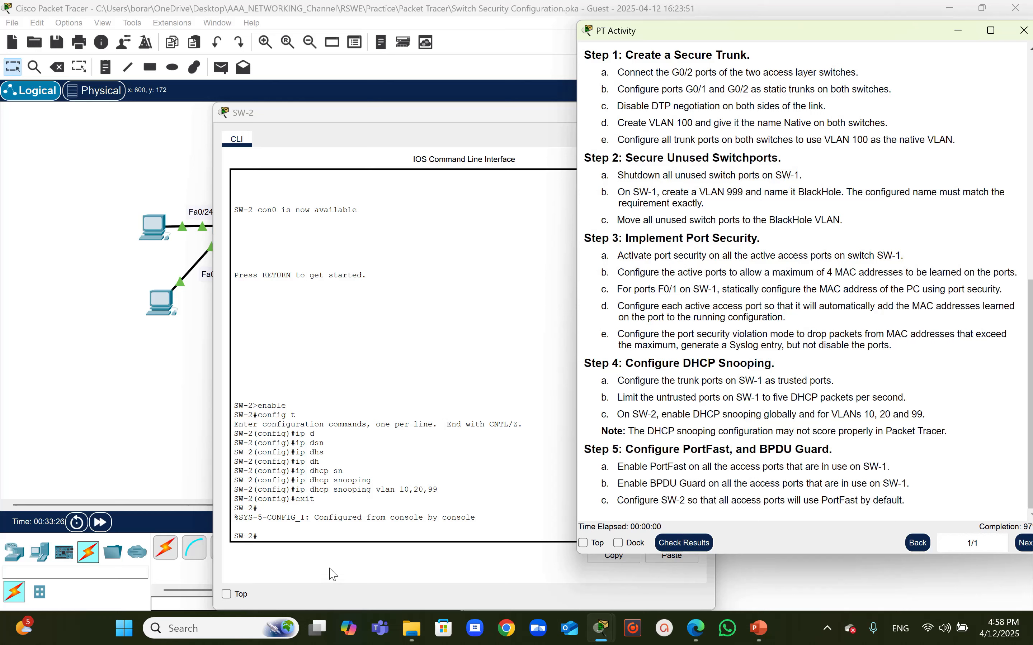
left_click(296, 534)
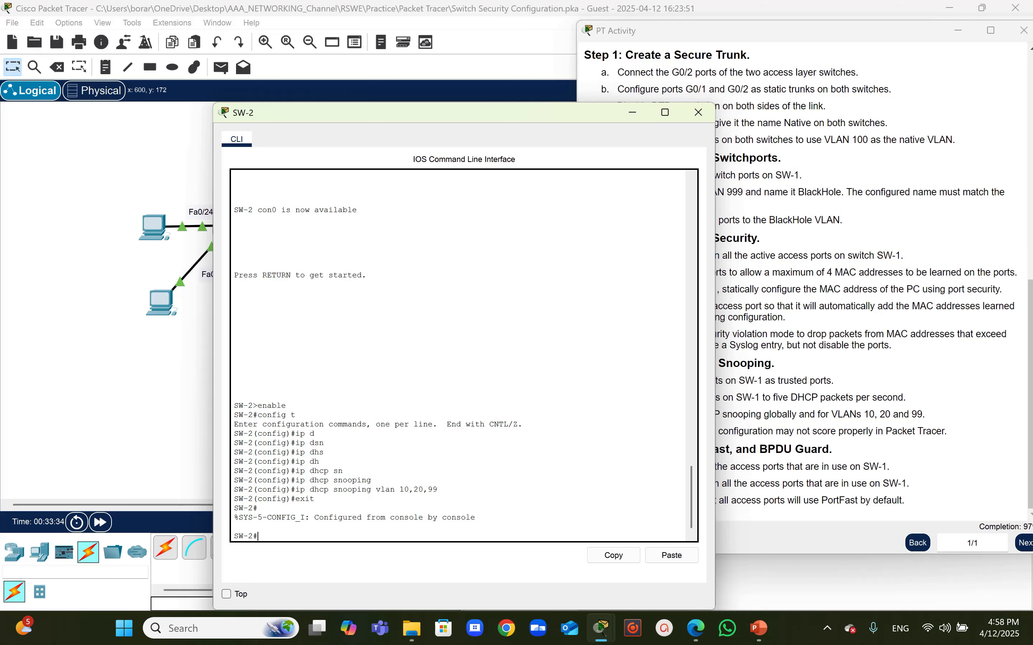
- Enter global configuration mode on SW-2 and enable PortFast by default with spanning-tree portfast default
type("config t")
key("Return")
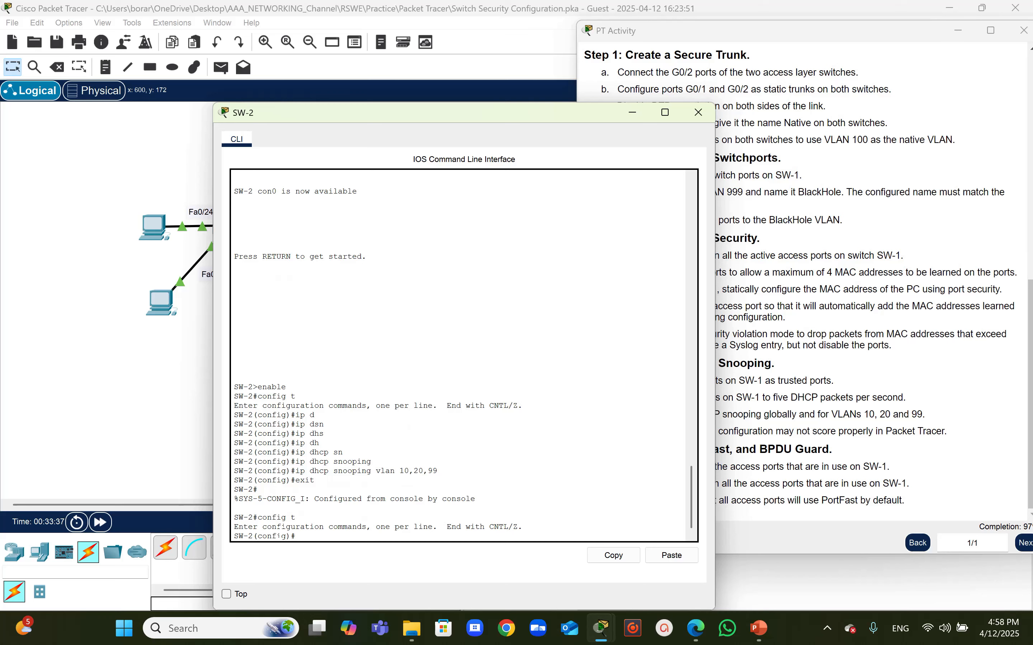
type("spa")
key("Tab")
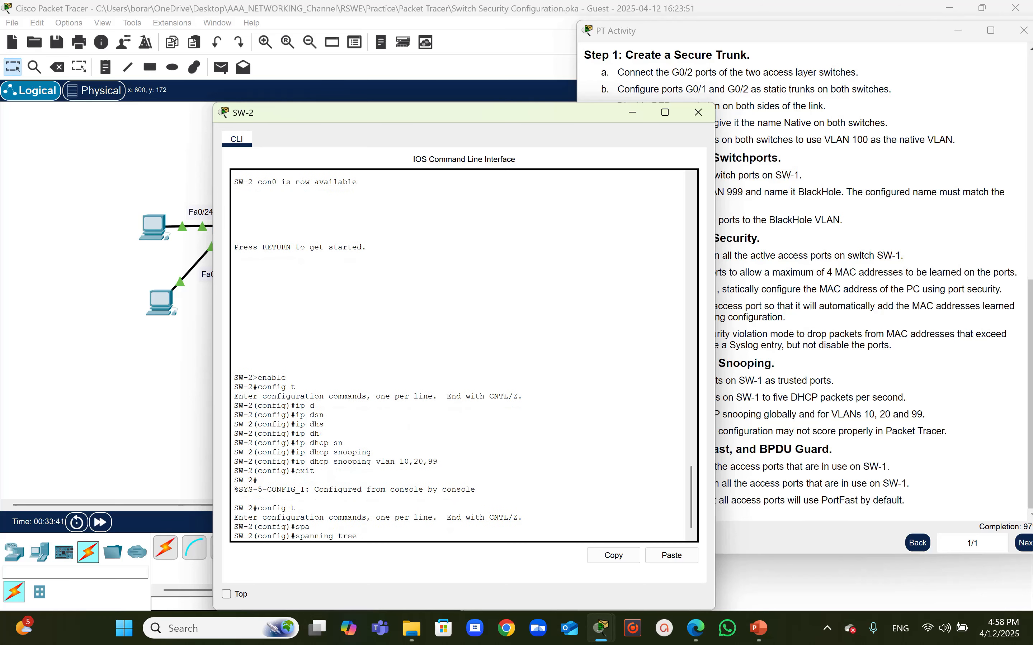
type("por")
key("Tab")
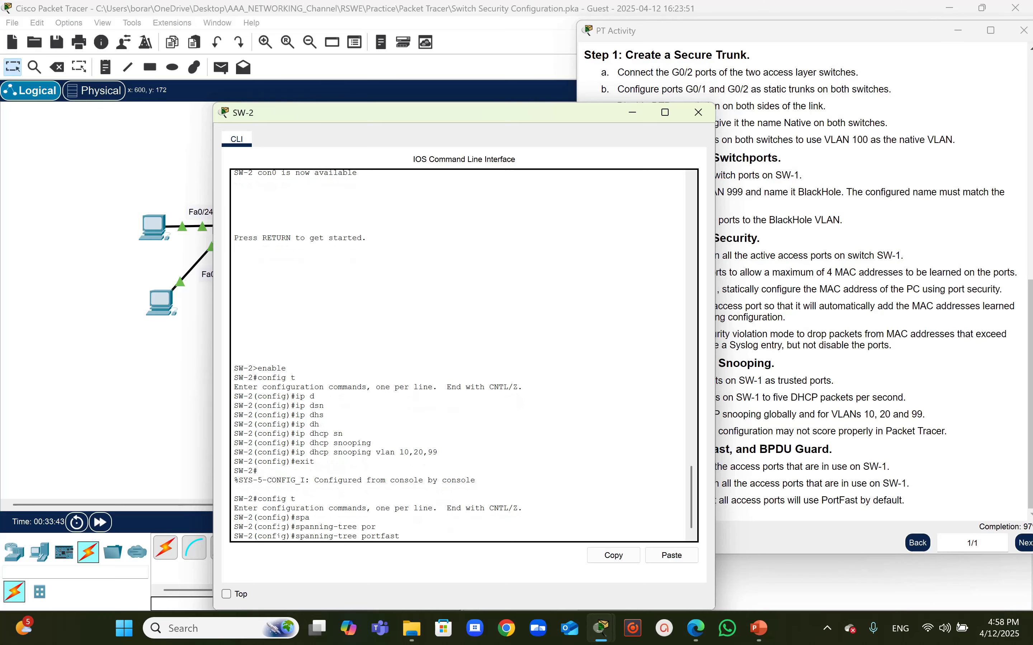
type("de")
key("Tab")
key("Return")
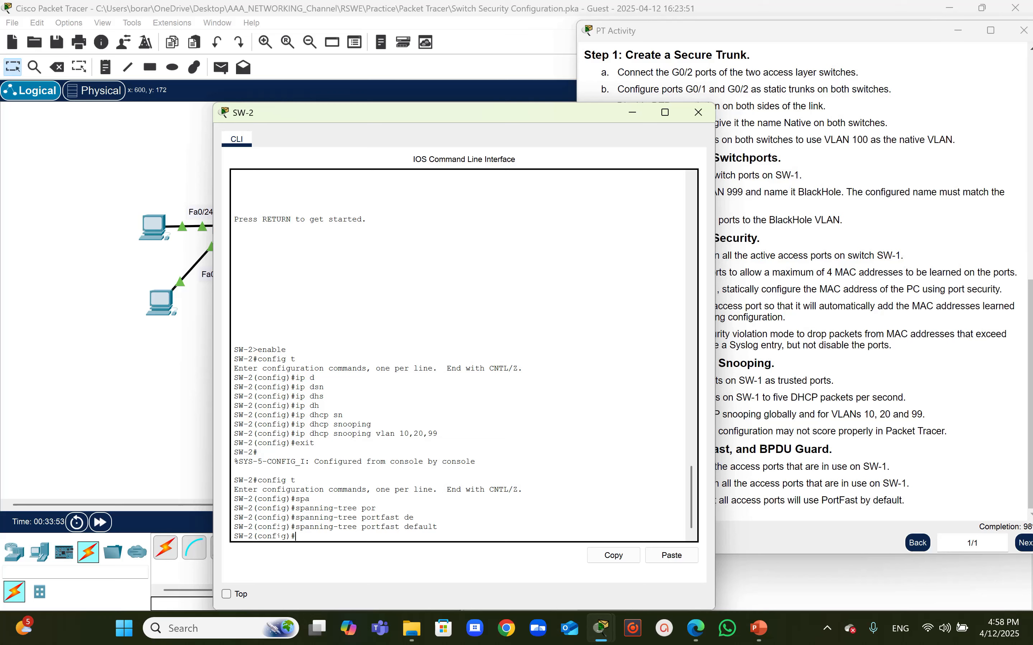
- Leave SW-2's global configuration and save with copy running-config startup-config, accepting the default destination filename
type("end")
key("Return")
type("copy run")
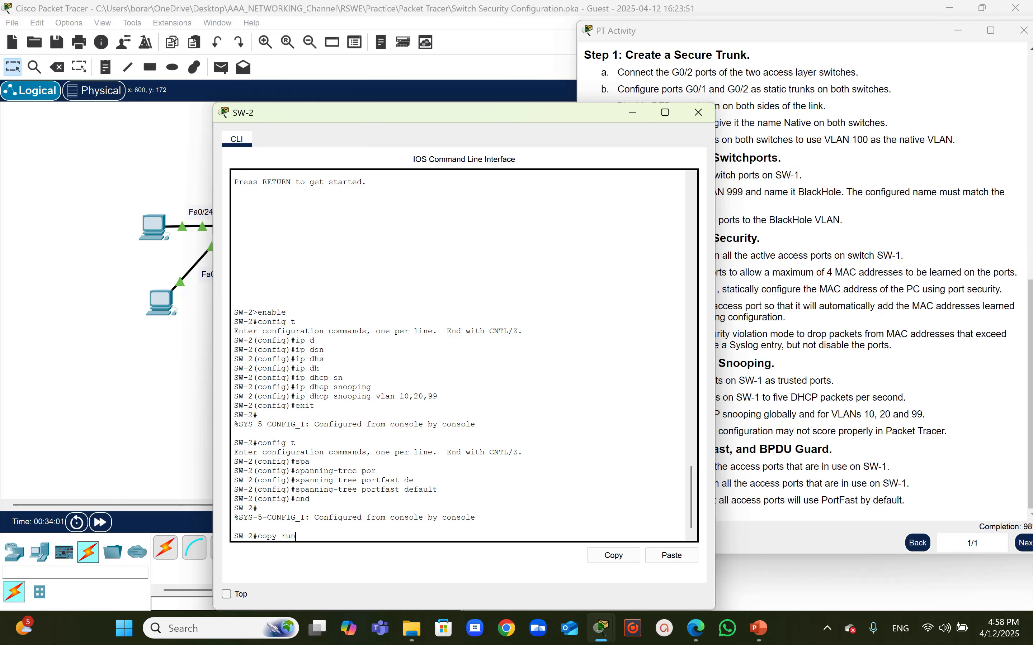
type("-c")
key("Tab")
key("BackSpace")
key("BackSpace")
key("BackSpace")
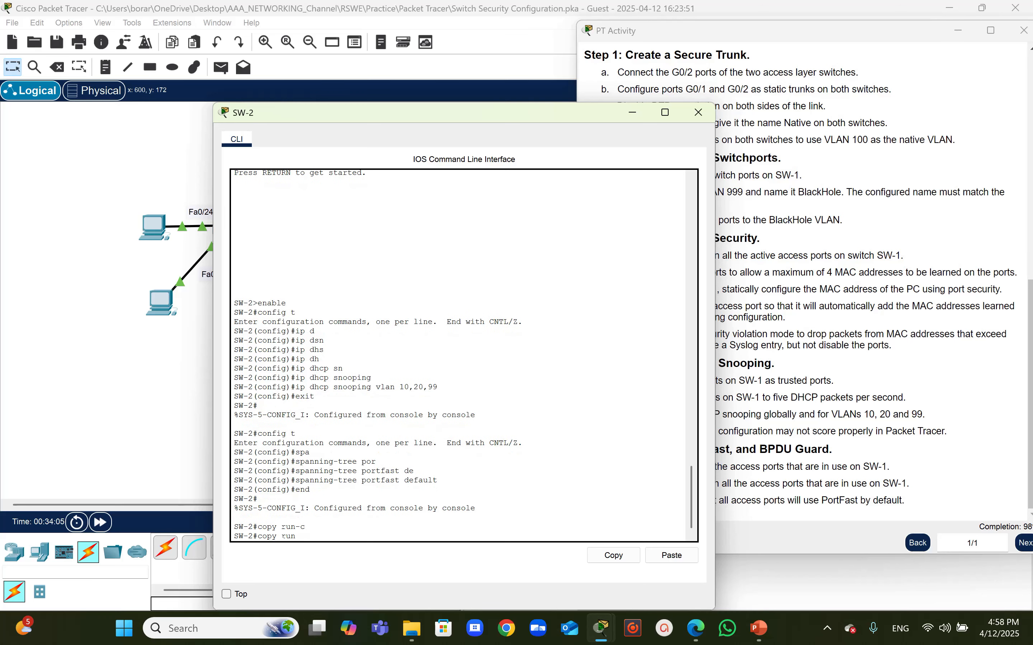
key("Tab")
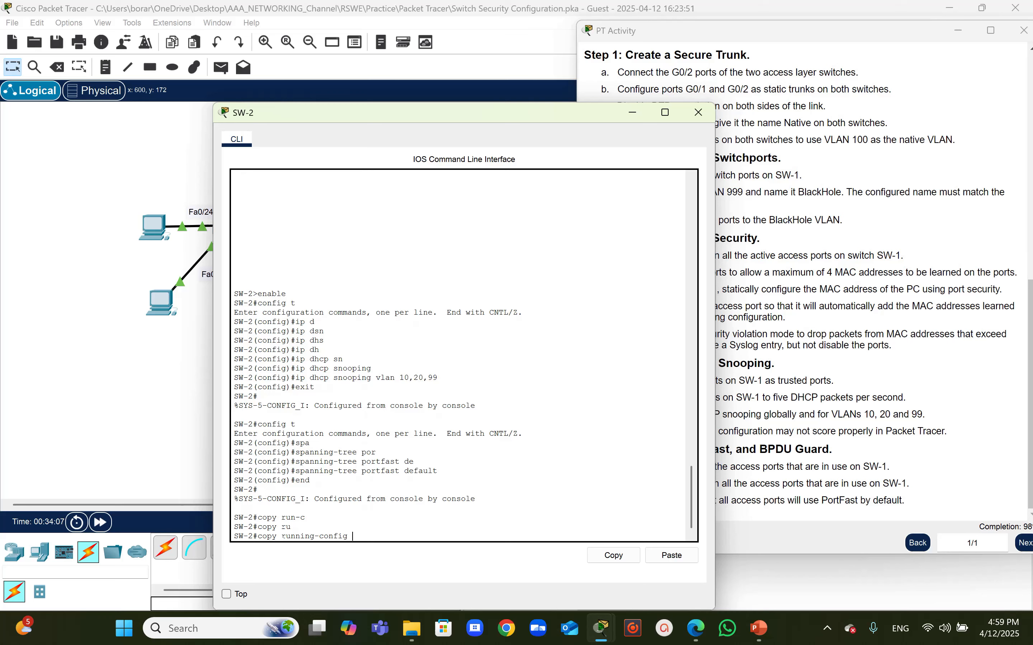
type("st")
key("Tab")
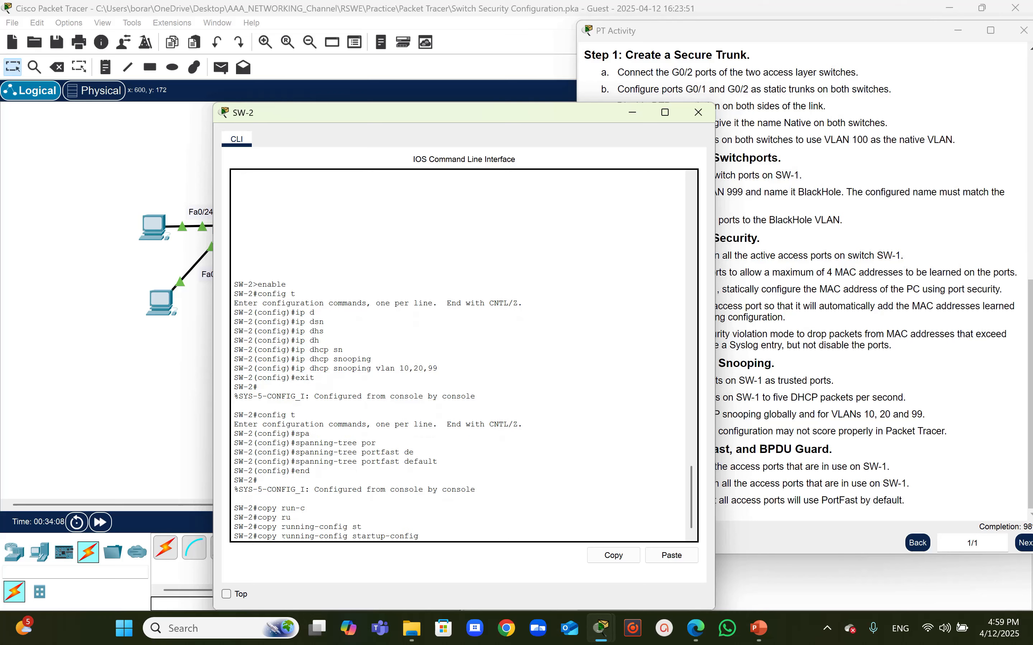
key("Return")
key("Return")
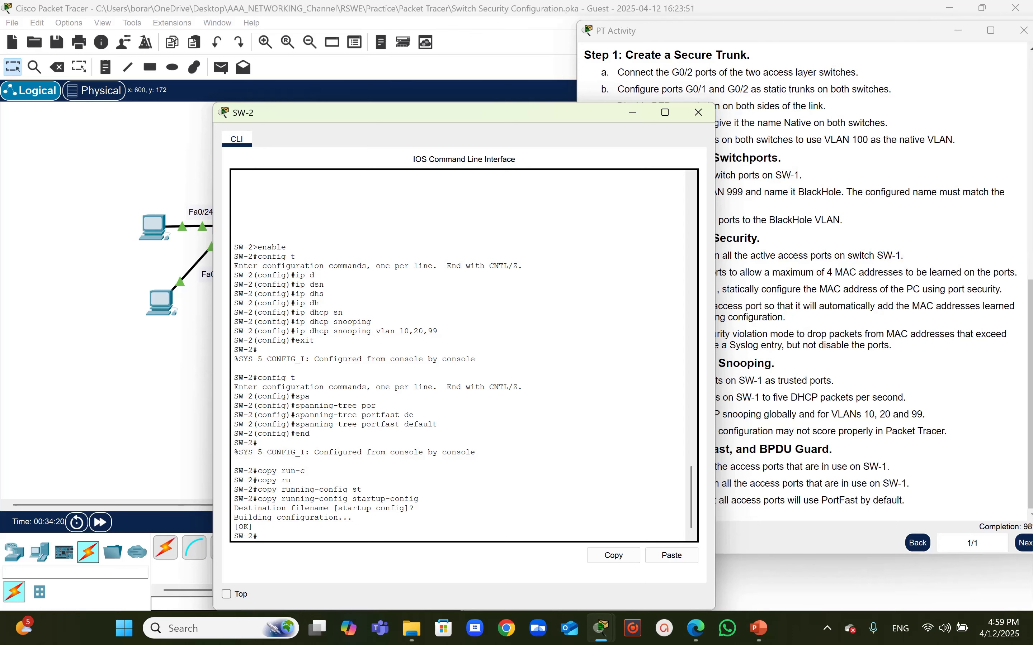
- Bring up SW-1's command line window and arrange it side by side with SW-2's
mouse_move(601, 634)
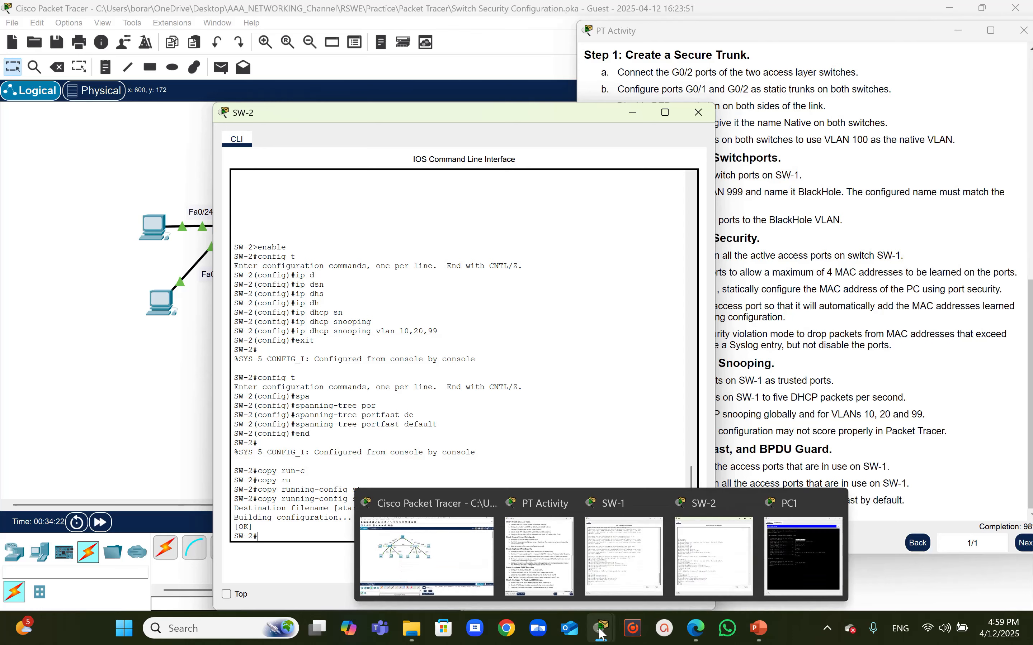
left_click(625, 555)
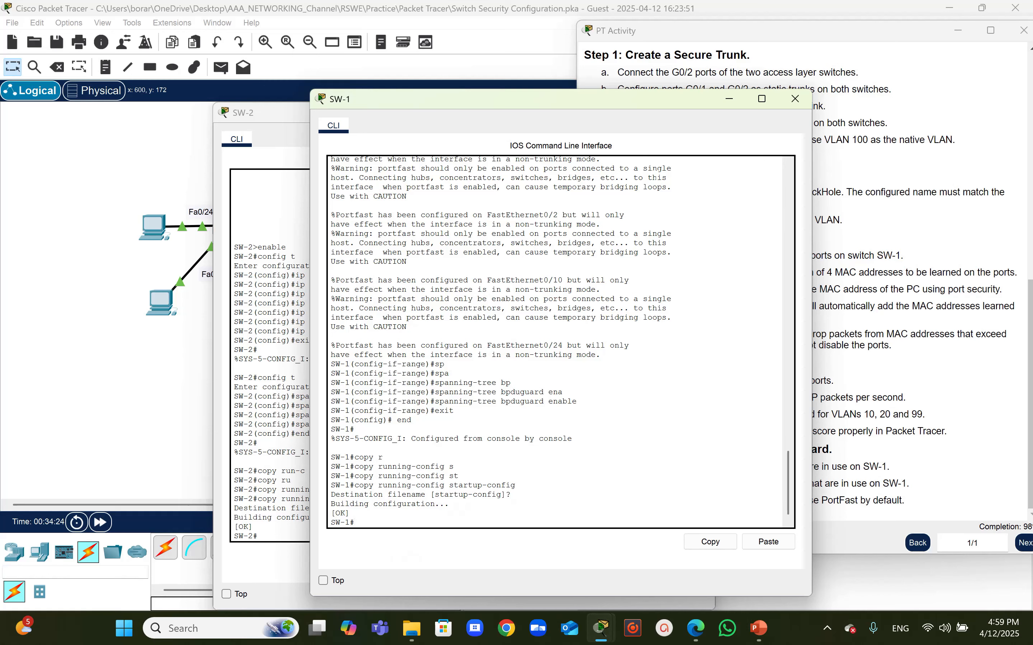
left_click_drag(377, 100, 75, 88)
left_click_drag(545, 119, 830, 95)
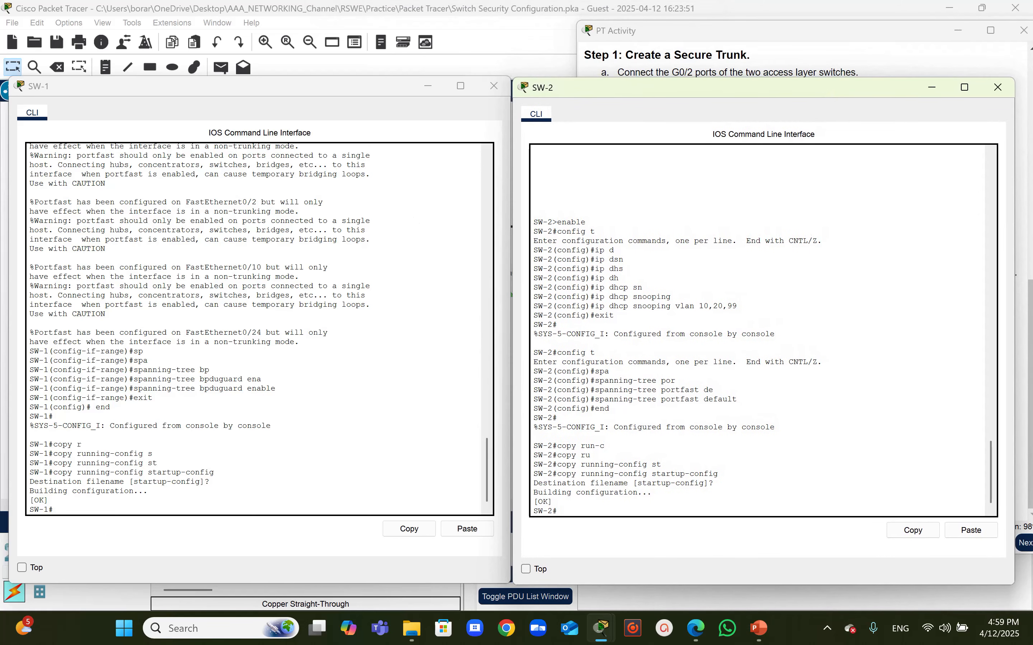
- Review the port security summary of SW-1's secured ports with the show port-security command
left_click(65, 516)
type("sho")
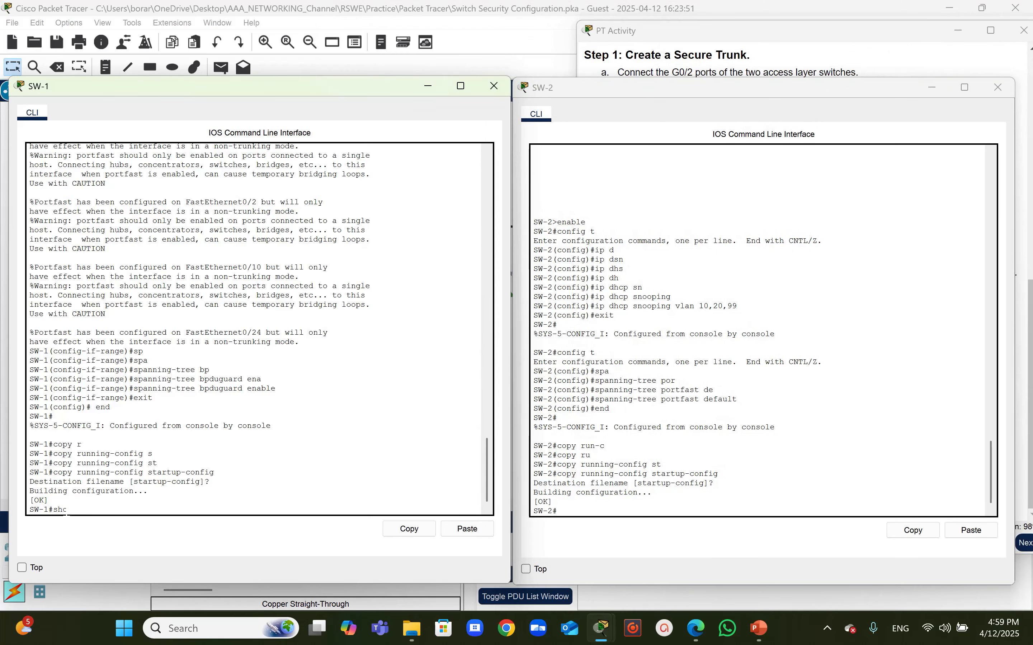
type("wpoer")
key("BackSpace")
key("BackSpace")
key("BackSpace")
key("BackSpace")
type("por")
key("Tab")
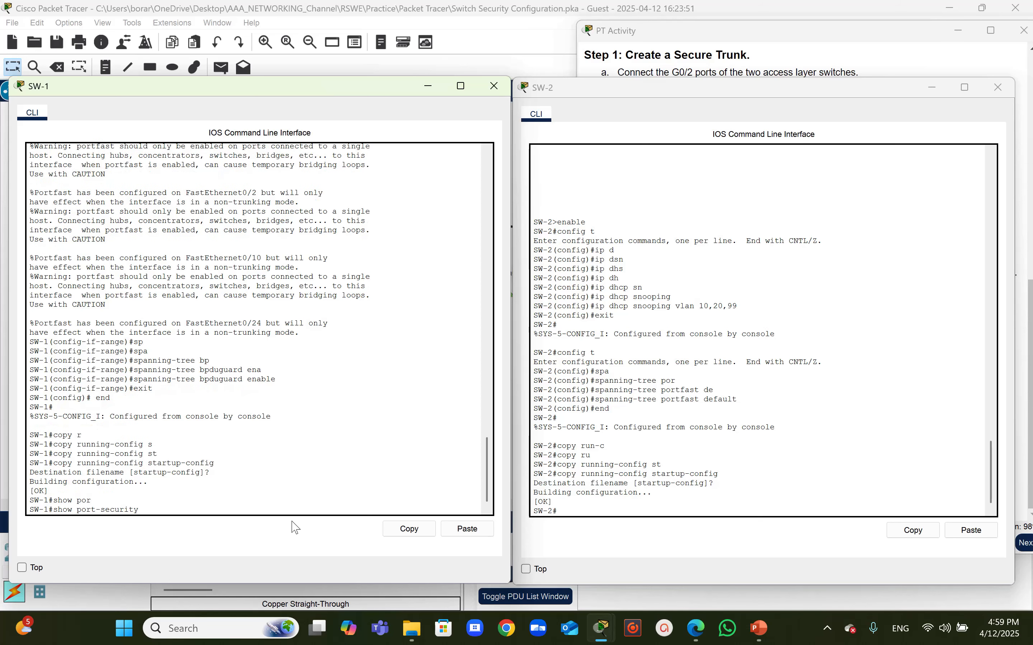
key("Return")
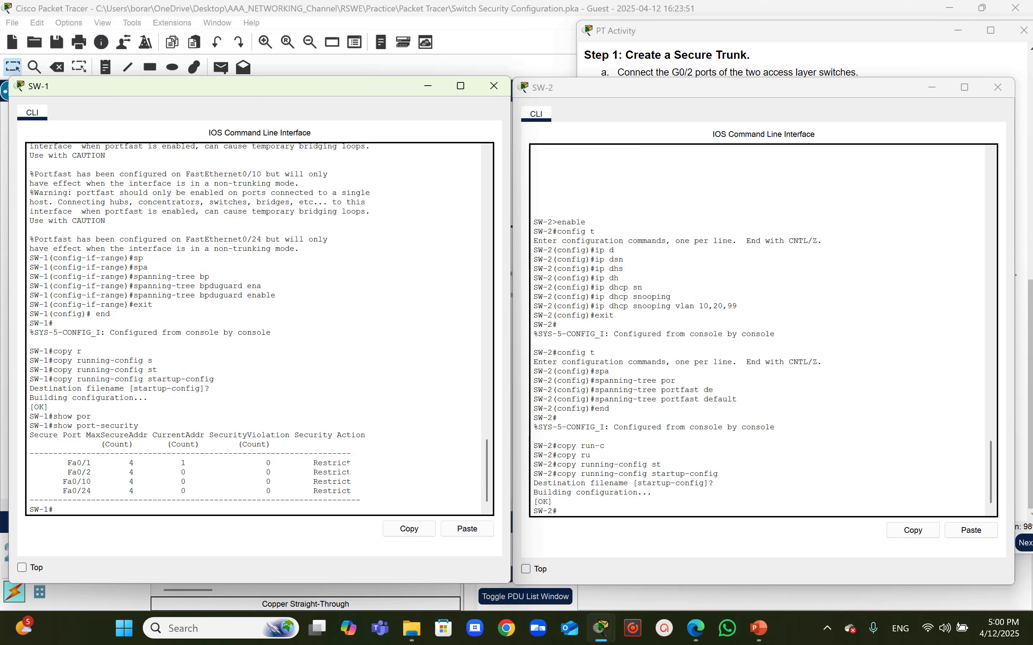
- Inspect port security details for SW-1's Fa0/1 port with show port-security interface fa0/1
type("s")
type("how int")
key("BackSpace")
key("BackSpace")
key("BackSpace")
key("BackSpace")
type("port")
key("Tab")
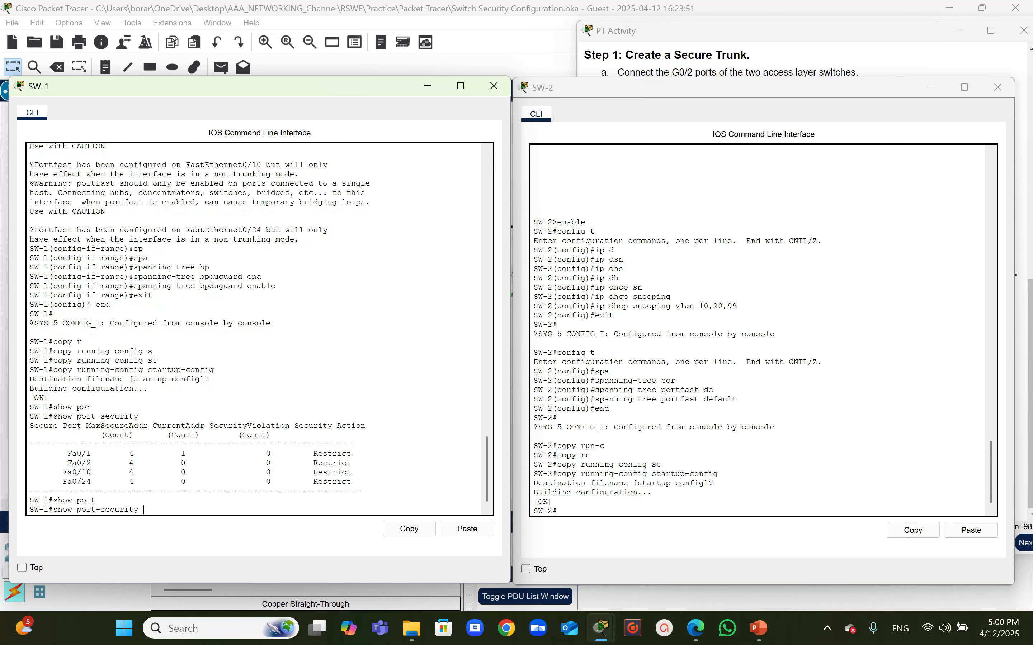
type("interface fa0/1")
key("Return")
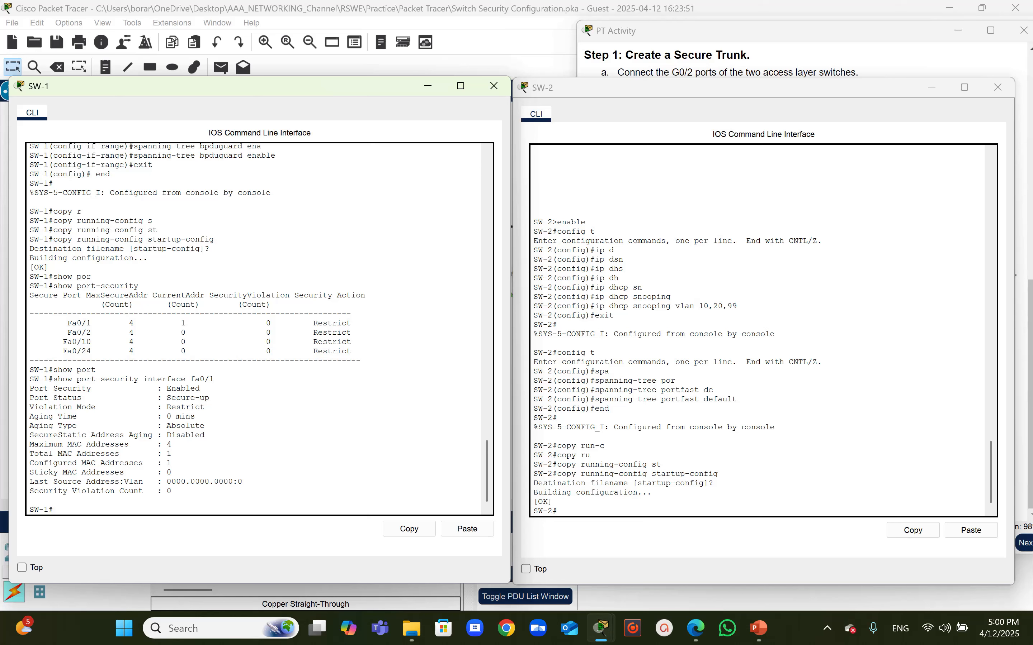
- Run show port-security on SW-2 to check for any port security configuration
left_click(590, 517)
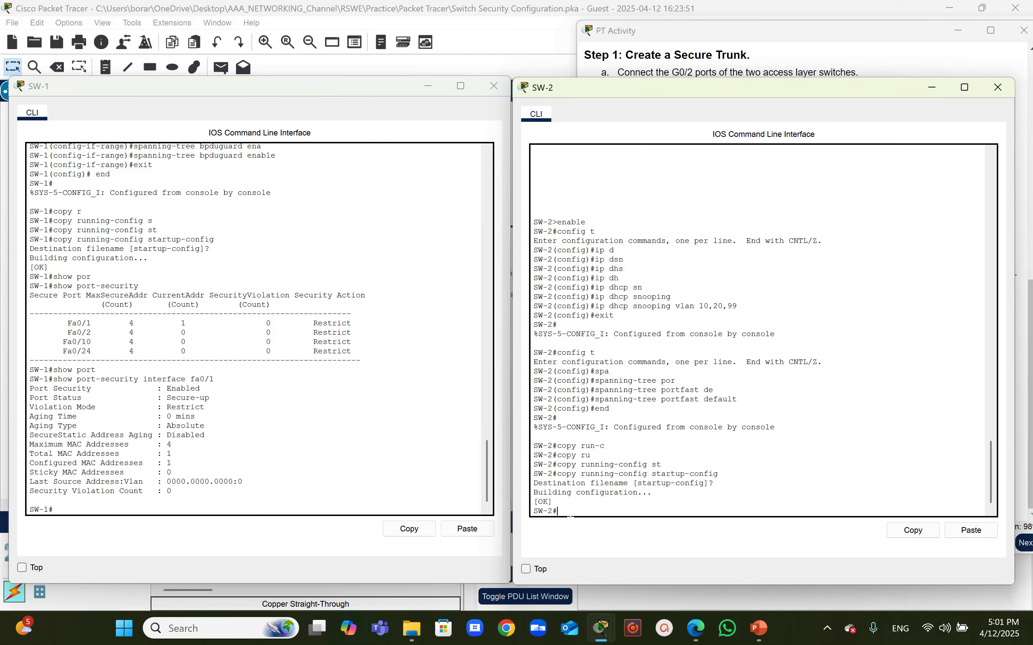
type("show")
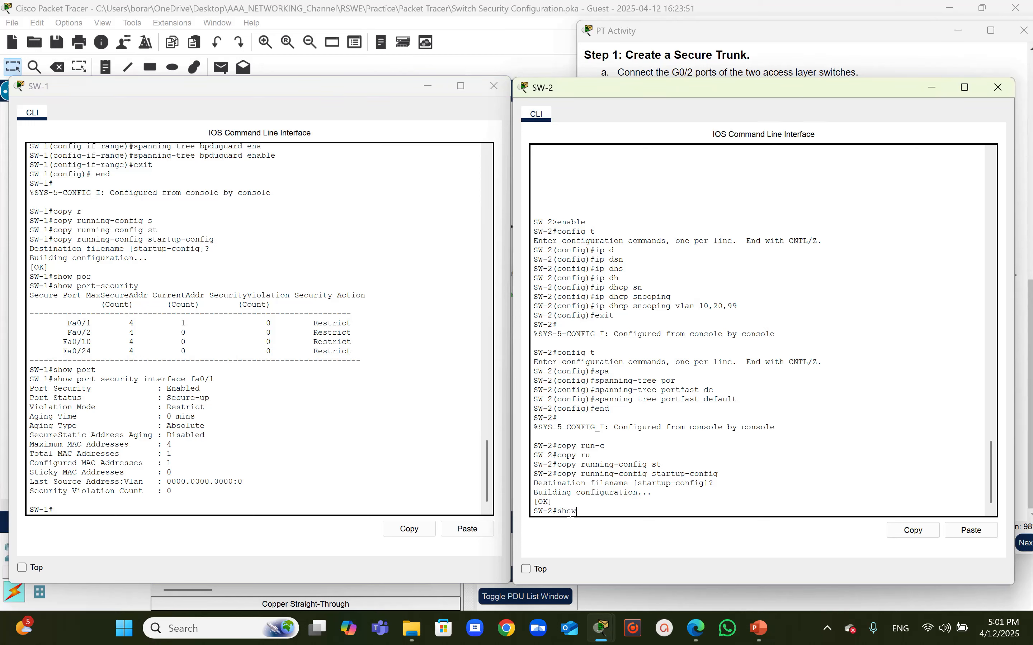
type(" port")
key("BackSpace")
key("Tab")
key("Return")
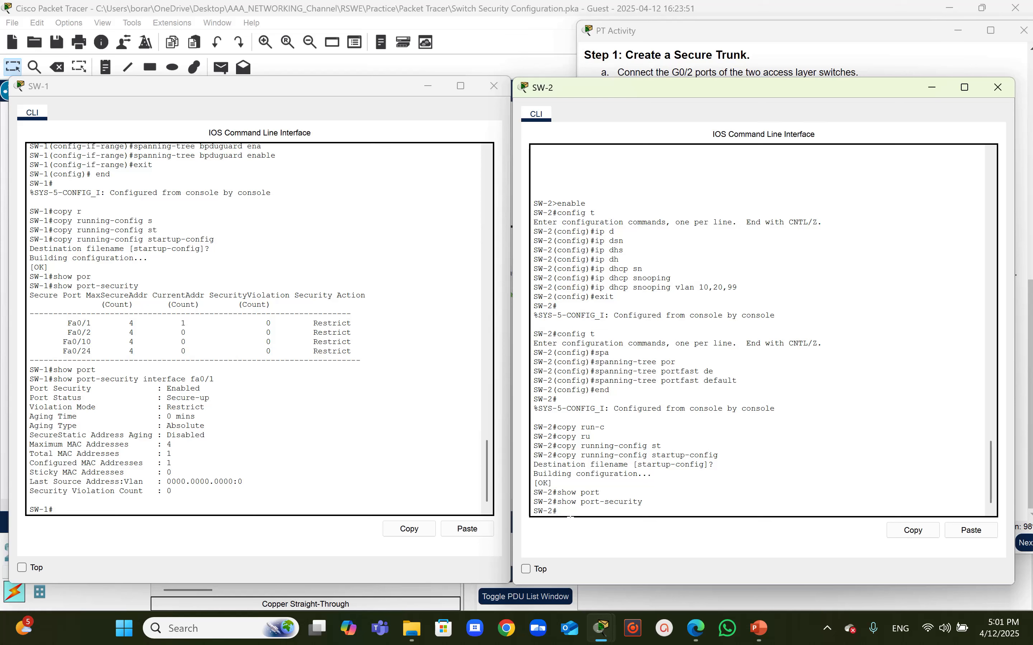
key("Return")
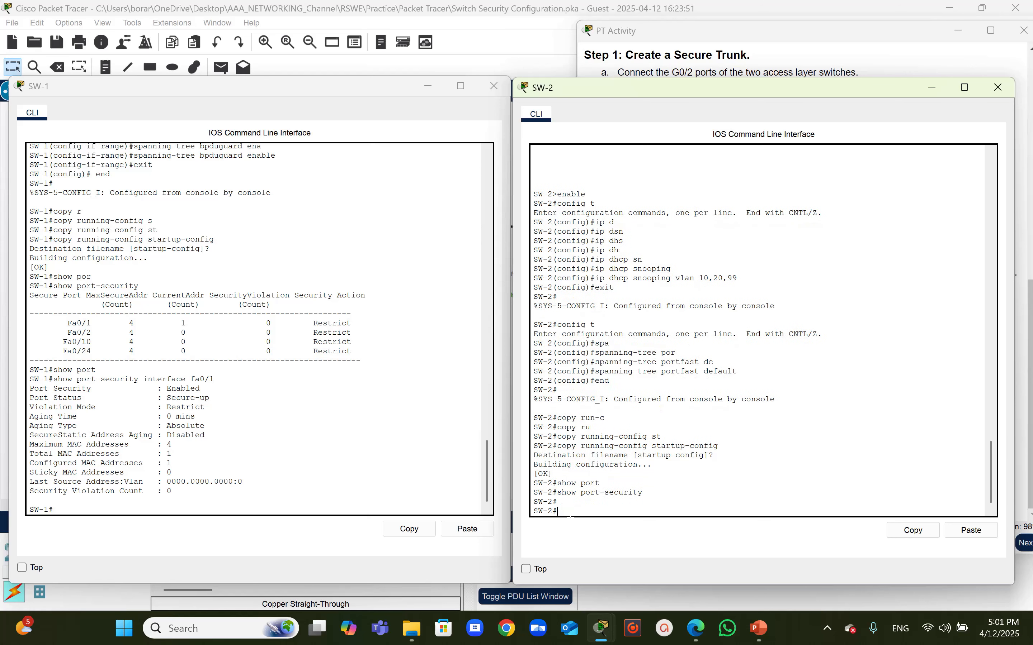
key("Return")
key("Return")
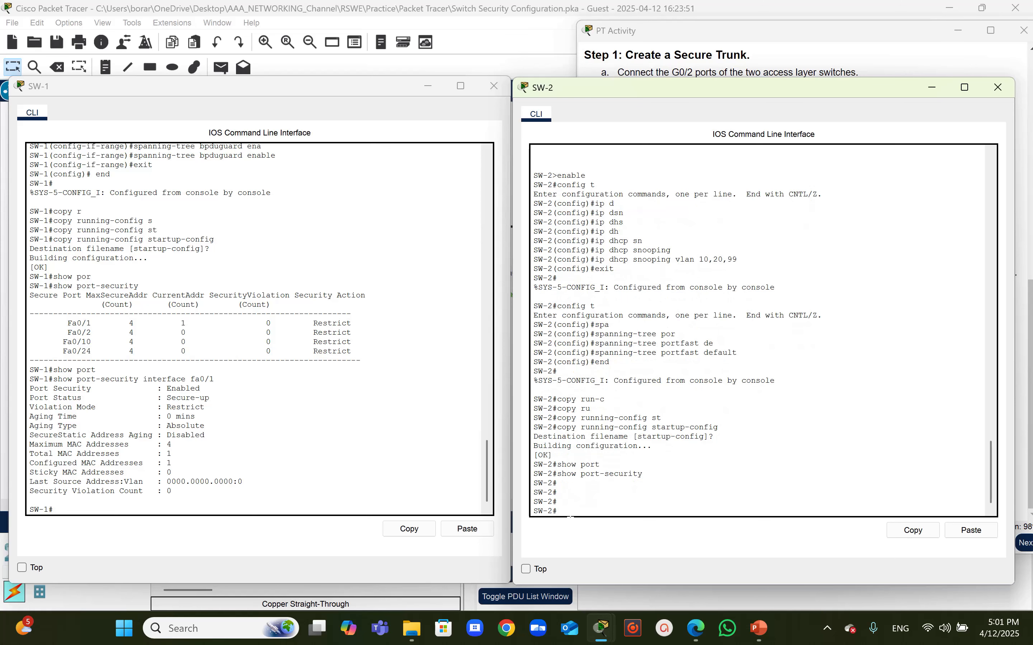
- Display SW-2's active configuration with the show running-config command
type("shcw")
key("BackSpace")
type("how run")
key("Tab")
key("Return")
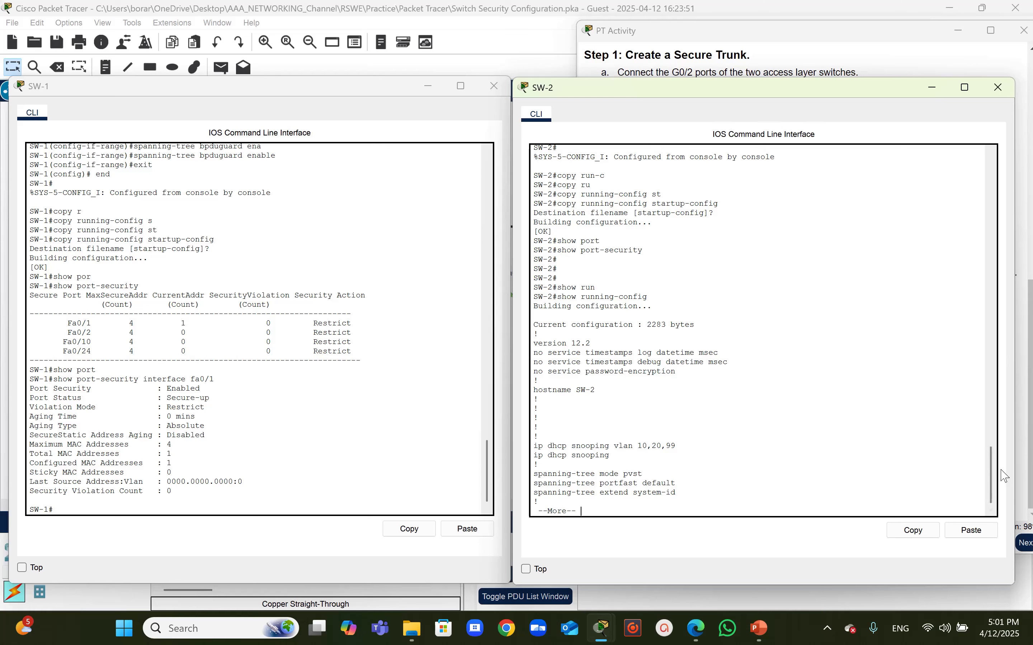
- Page through SW-2's running configuration to the end, examining the DHCP snooping, spanning-tree, access port and trunk settings
scroll(990, 482, "down", 1)
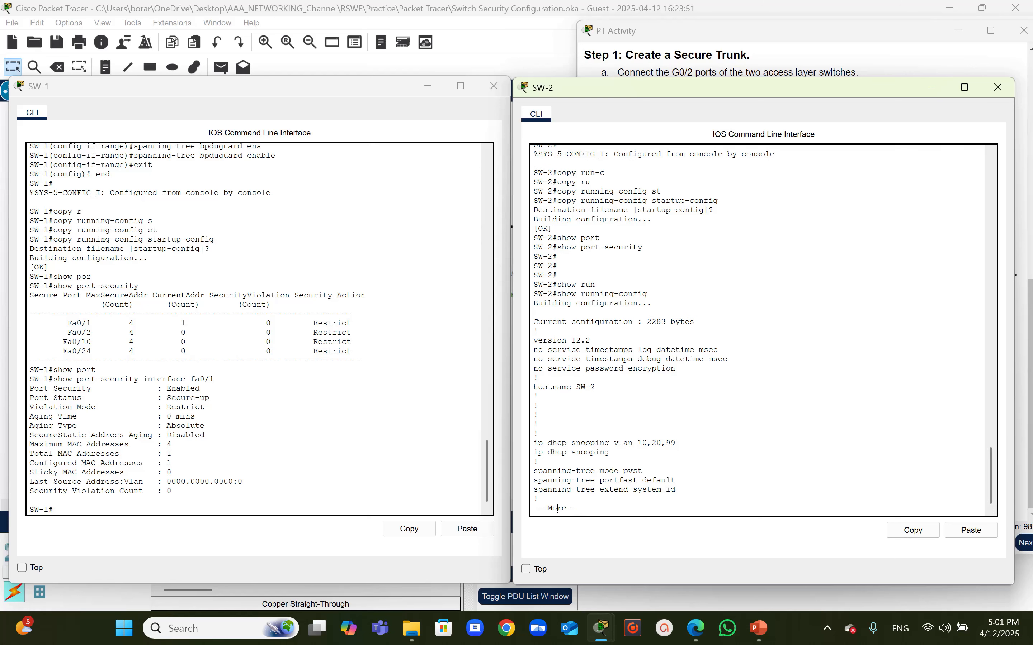
key("Return")
key("Return")
key("Return")
key("Return")
key("Return")
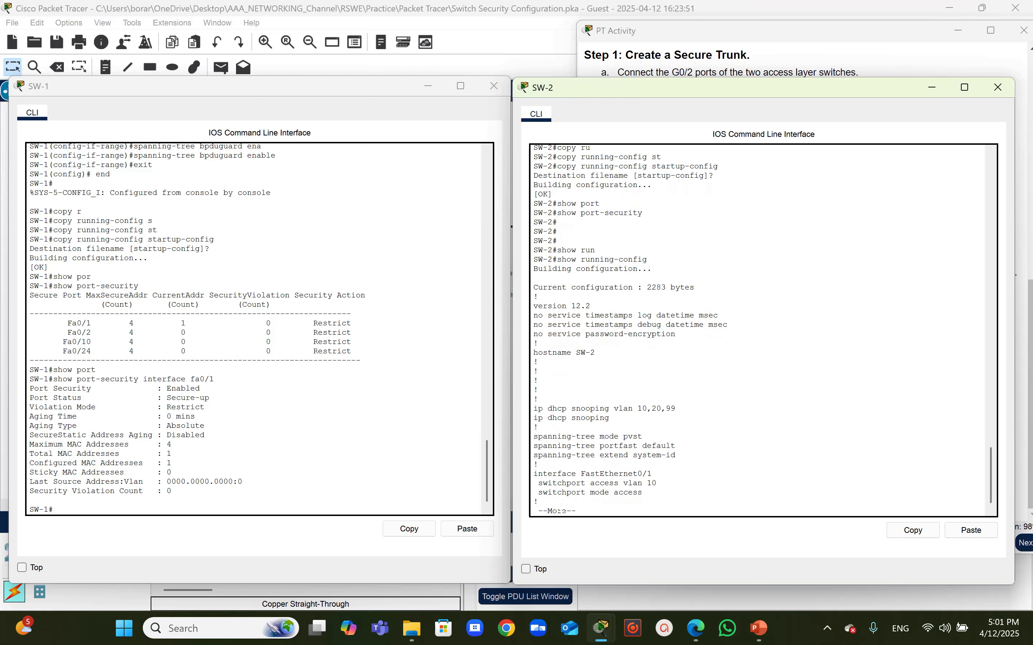
key("Return")
key("Return")
key("Return")
key("Return")
key("Return")
key("Return")
key("Return")
key("Return")
key("Return")
key("Return")
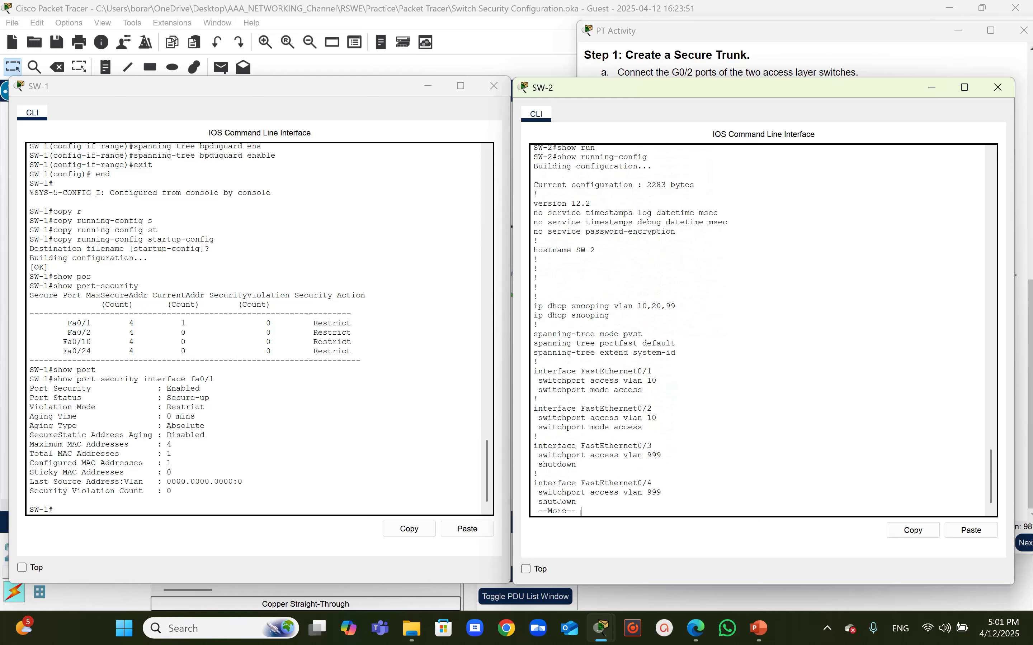
key("Return")
key("Return")
key("Return")
key("Return")
key("Return")
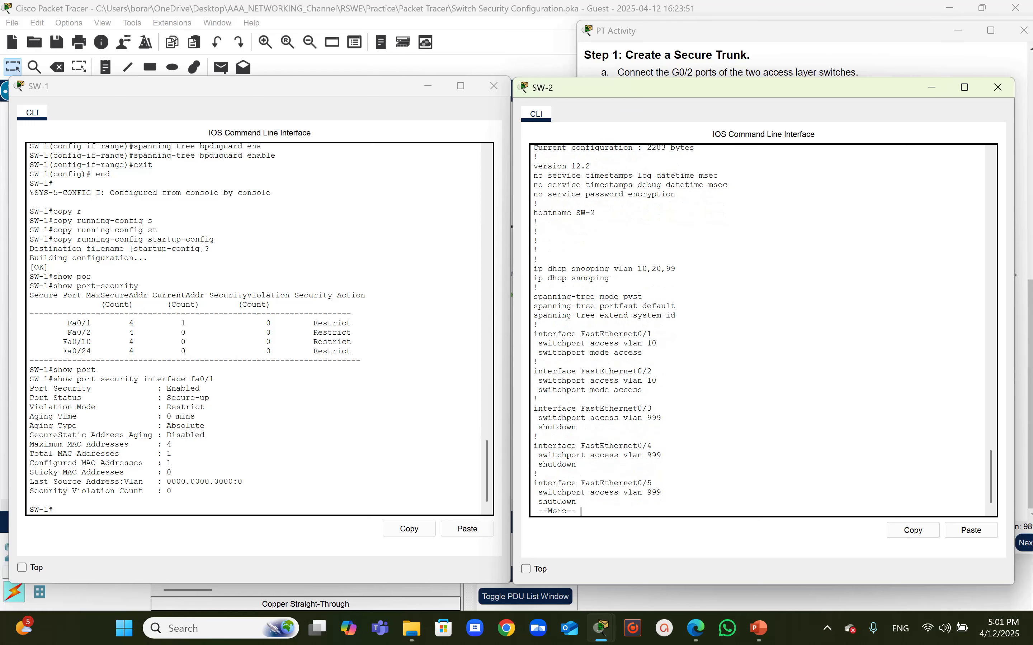
key("Return")
key("Return")
key("Return")
key("Return")
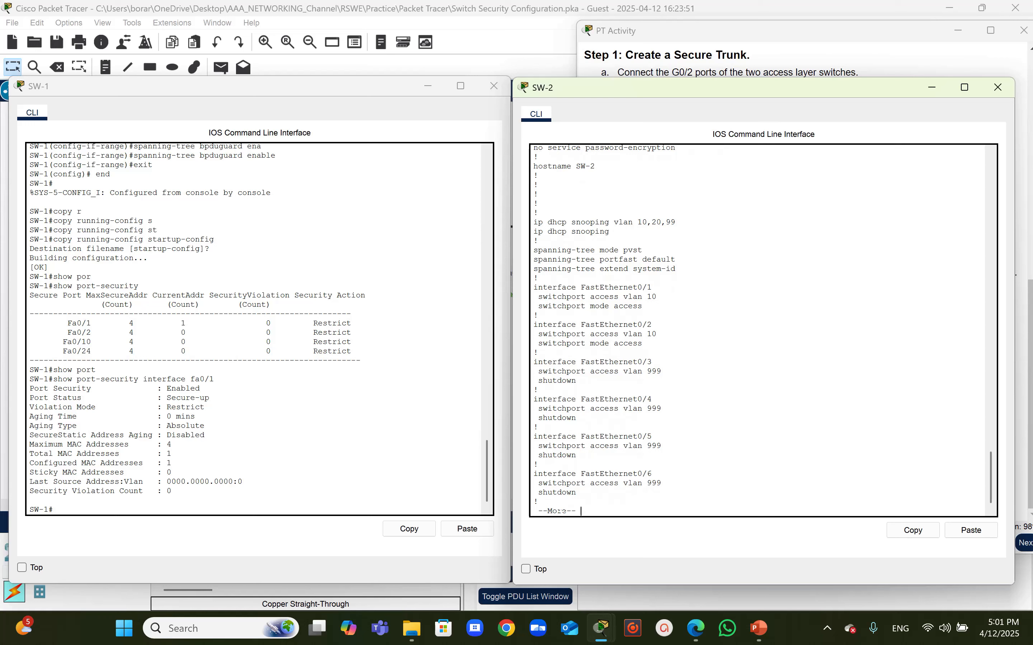
key("Return")
key("Return")
key("Return")
key("Return")
key("Return")
key("Return")
key("Return")
key("Return")
key("Return")
key("Return")
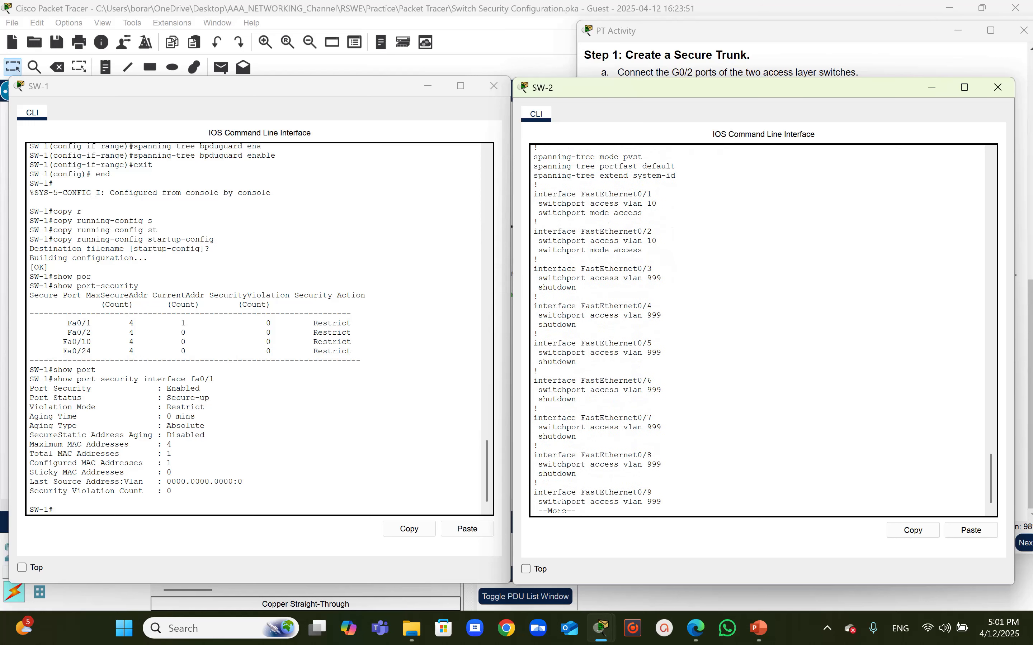
key("Return")
key("Return")
key("Return")
key("Return")
key("Return")
key("Return")
key("Return")
key("Return")
key("Return")
key("Return")
key("Return")
key("Return")
key("Return")
key("Return")
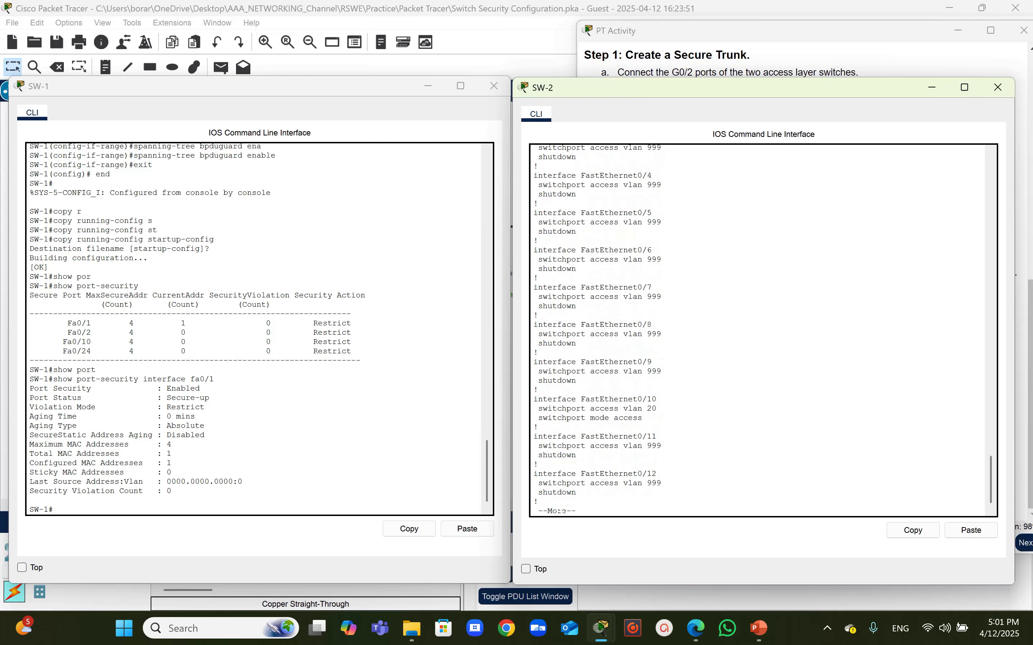
key("Return")
key("Return")
key("Return")
key("Return")
key("Return")
key("Return")
key("Return")
key("Return")
key("Return")
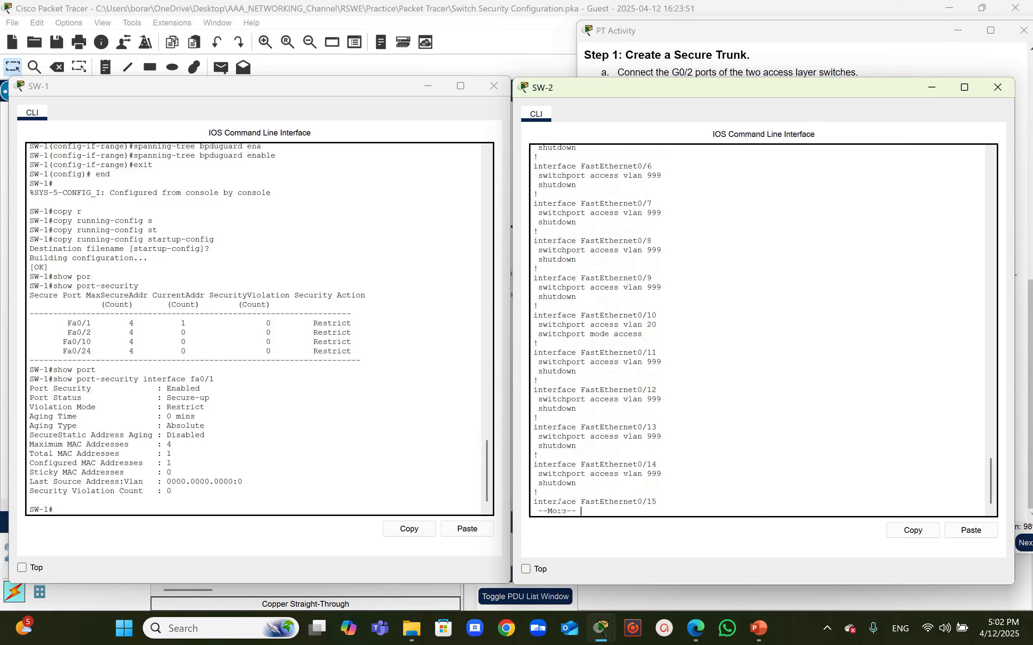
key("Return")
key("Return")
key("Return")
key("Return")
key("Return")
key("Return")
key("Return")
key("Return")
key("Return")
key("Return")
key("Return")
key("Return")
key("Return")
key("Return")
key("Return")
key("Return")
key("Return")
key("Return")
key("Return")
key("Return")
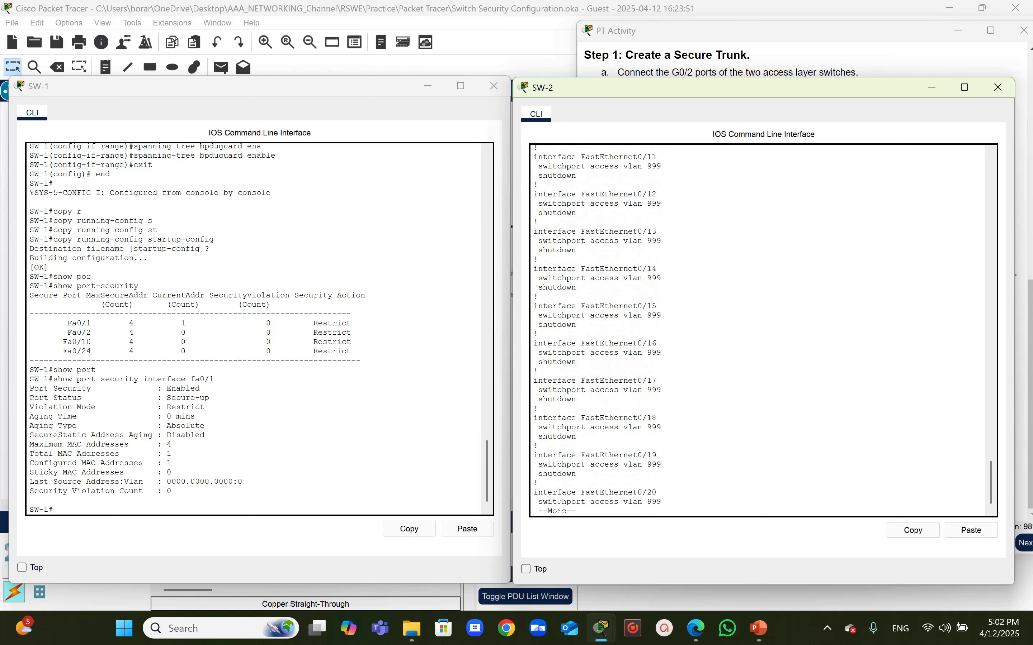
key("Return")
key("Return")
key("Return")
key("Return")
key("Return")
key("Return")
key("Return")
key("Return")
key("Return")
key("Return")
key("Return")
key("Return")
key("Return")
key("Return")
key("Return")
key("Return")
key("Return")
key("Return")
key("Return")
key("Return")
key("Return")
key("Return")
key("Return")
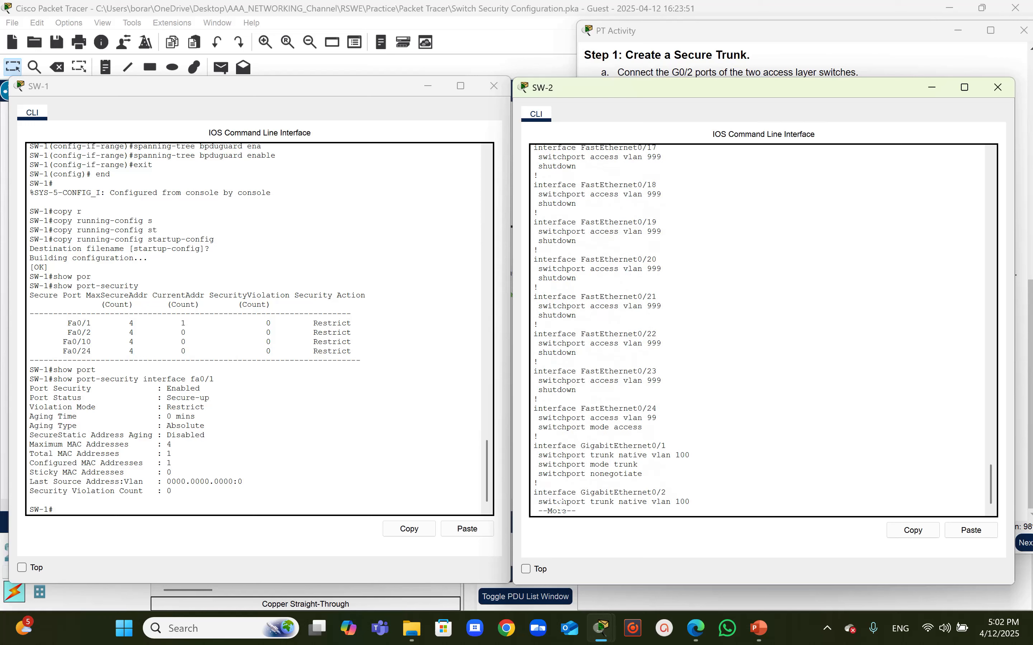
key("Return")
key("Return")
key("Return")
key("Return")
key("Return")
key("Return")
key("Return")
key("Return")
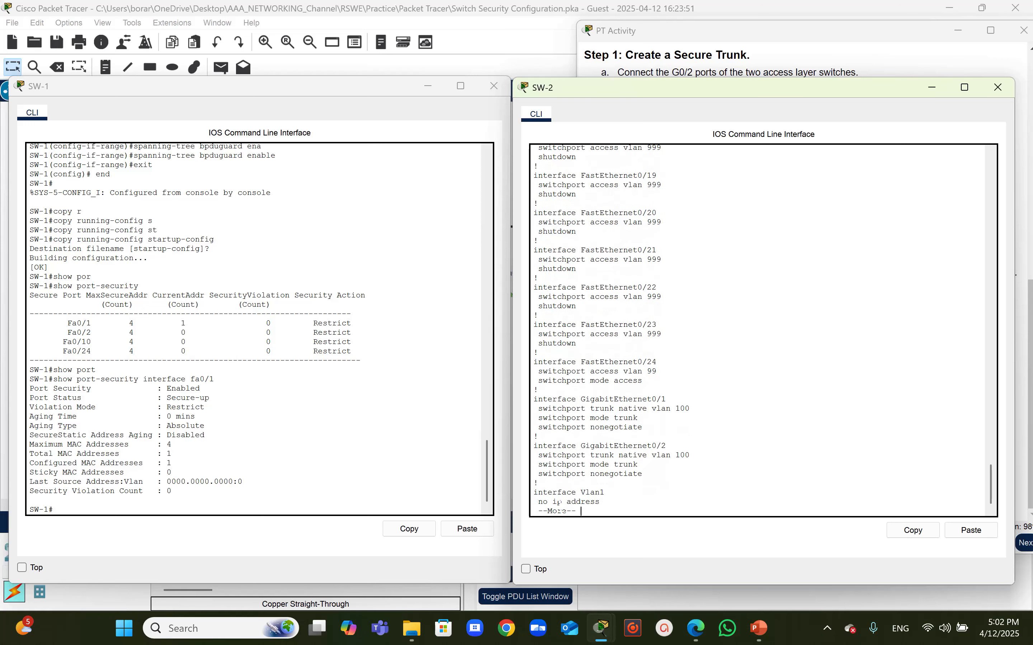
key("Return")
key("Return")
key("Return")
key("Return")
key("Return")
key("Return")
key("Return")
key("Return")
key("Return")
key("Return")
key("Return")
key("Return")
key("Return")
key("Return")
key("Return")
key("Return")
key("Return")
key("Return")
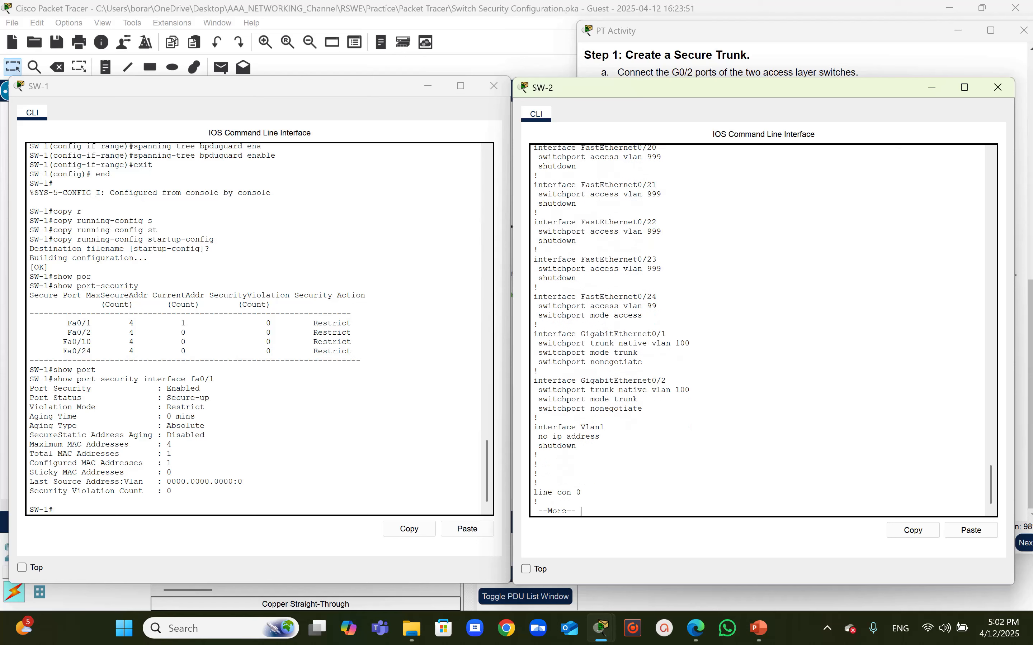
- Rerun show port-security on SW-2 to recheck its port security configuration
key("Up")
key("Up")
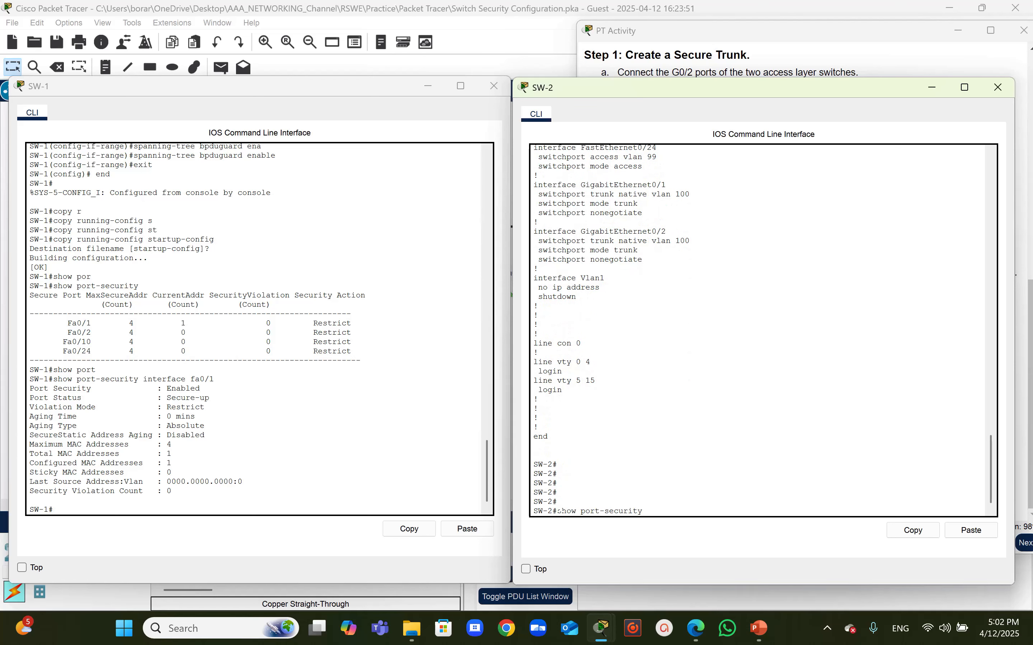
key("Return")
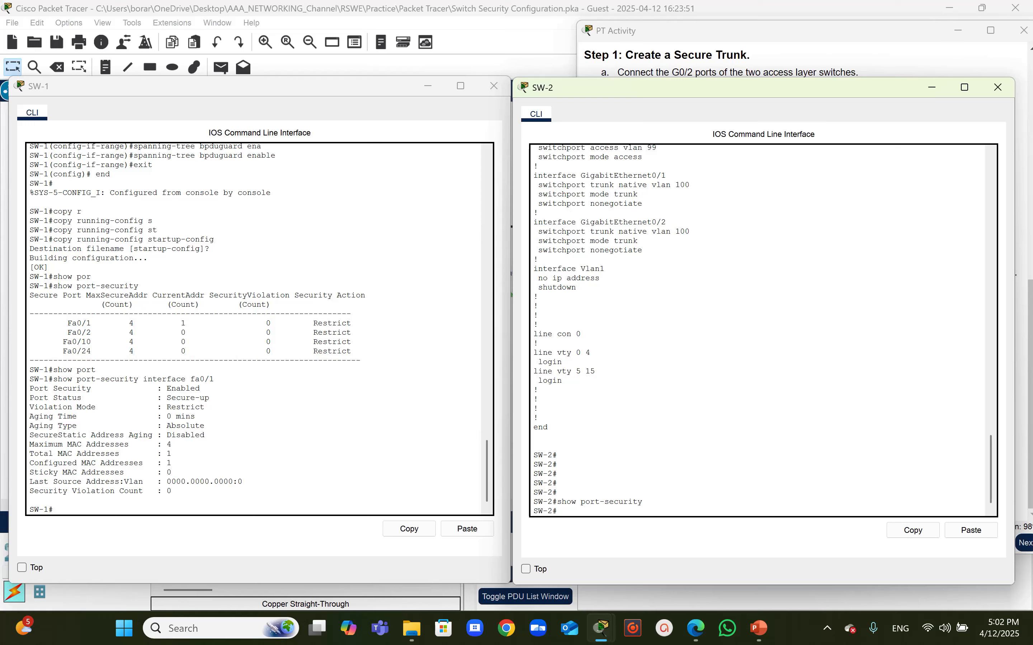
- Display SW-1's DHCP snooping status with the show ip dhcp snooping command
left_click(64, 501)
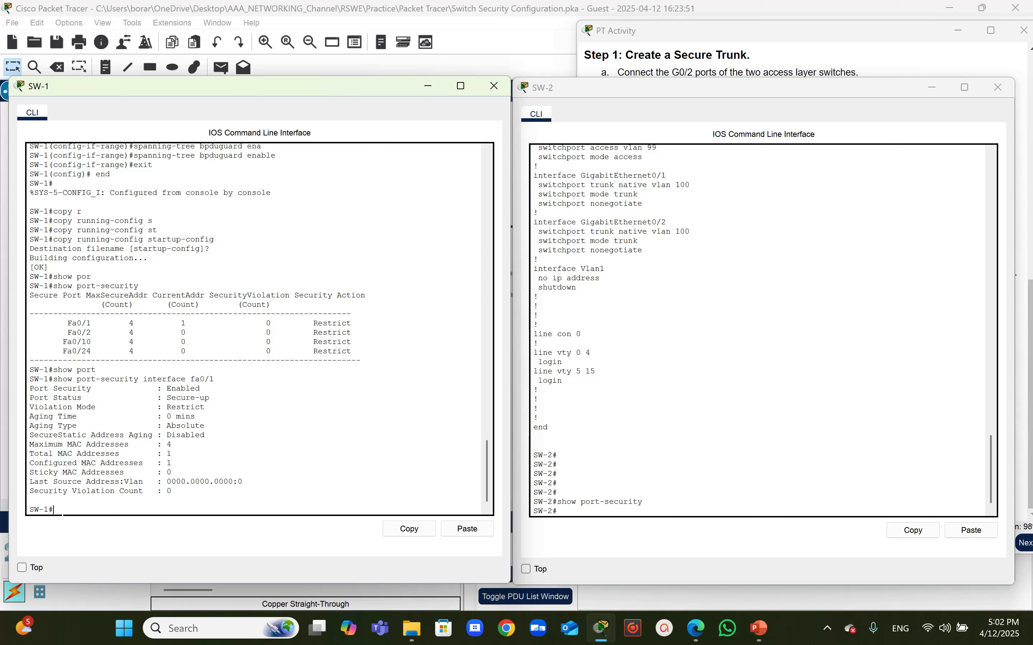
type("show ip dh")
key("Tab")
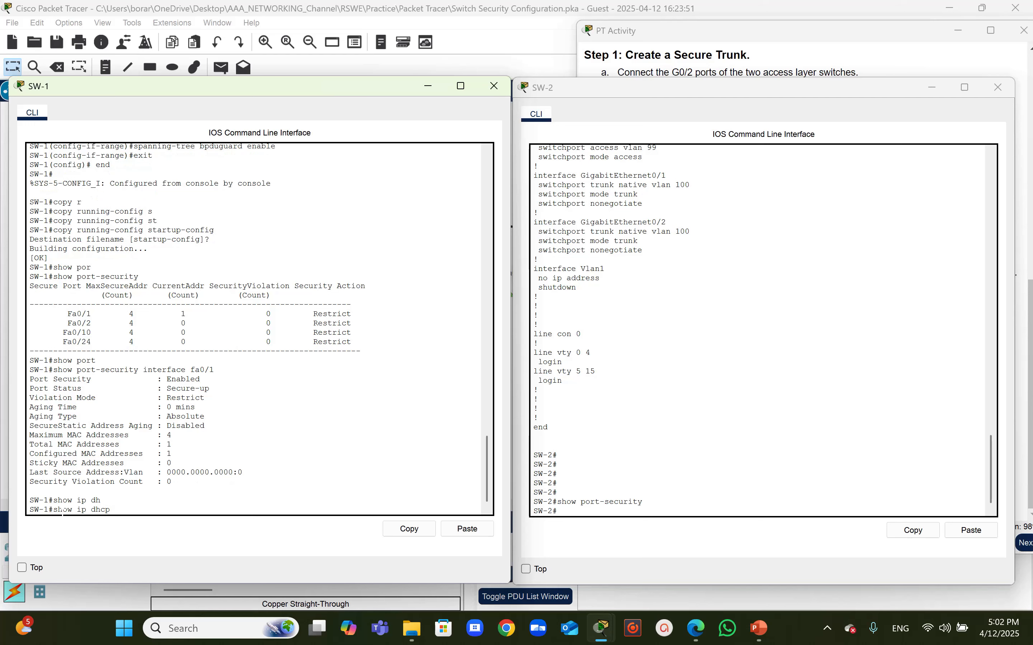
type("sno")
key("Tab")
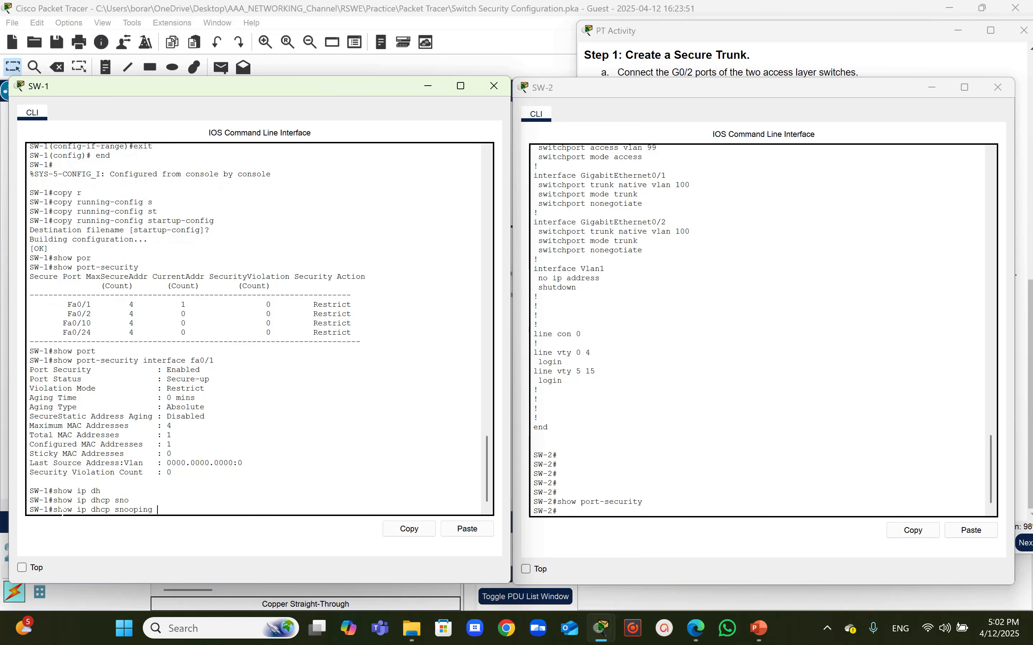
key("Return")
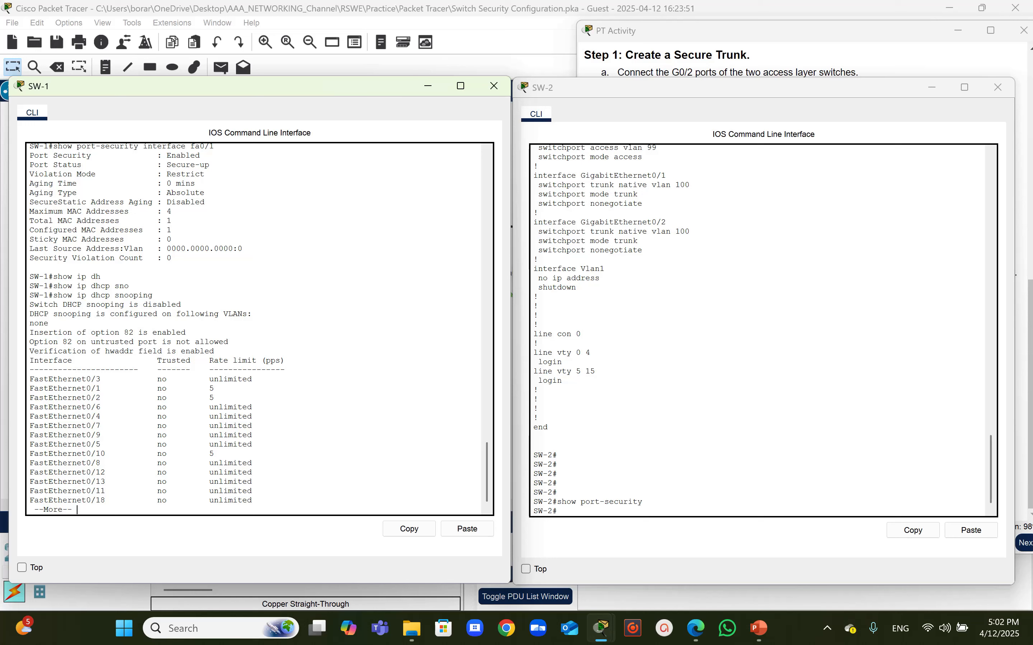
- Page through the rest of SW-1's DHCP snooping output, examining each interface's trust state and rate limit
key("Return")
key("Return")
key("Return")
key("Return")
key("Return")
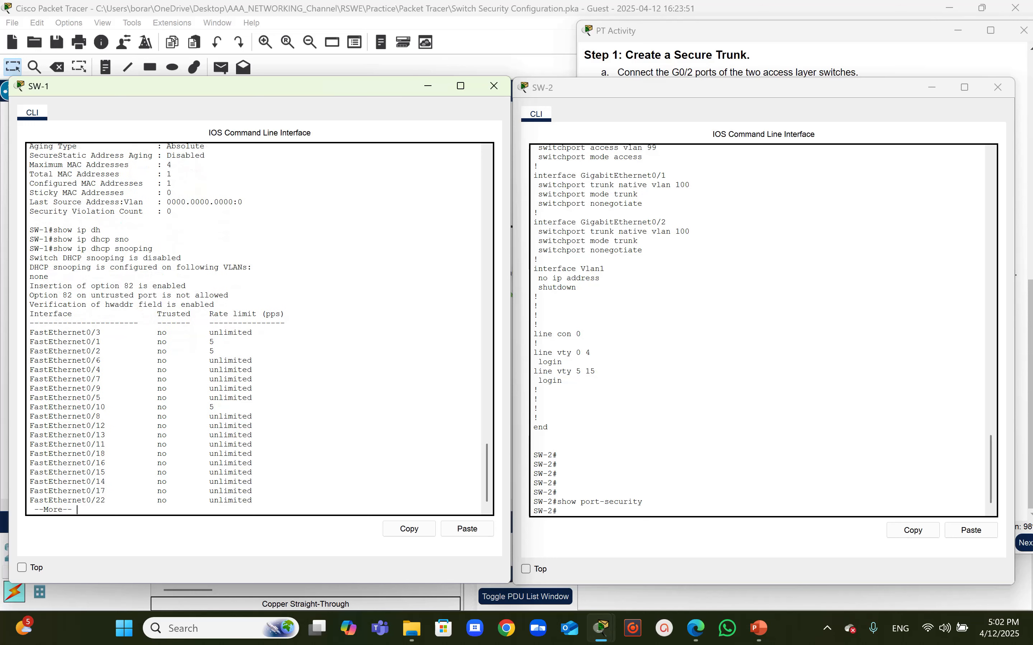
key("Return")
key("Return")
key("Return")
key("Return")
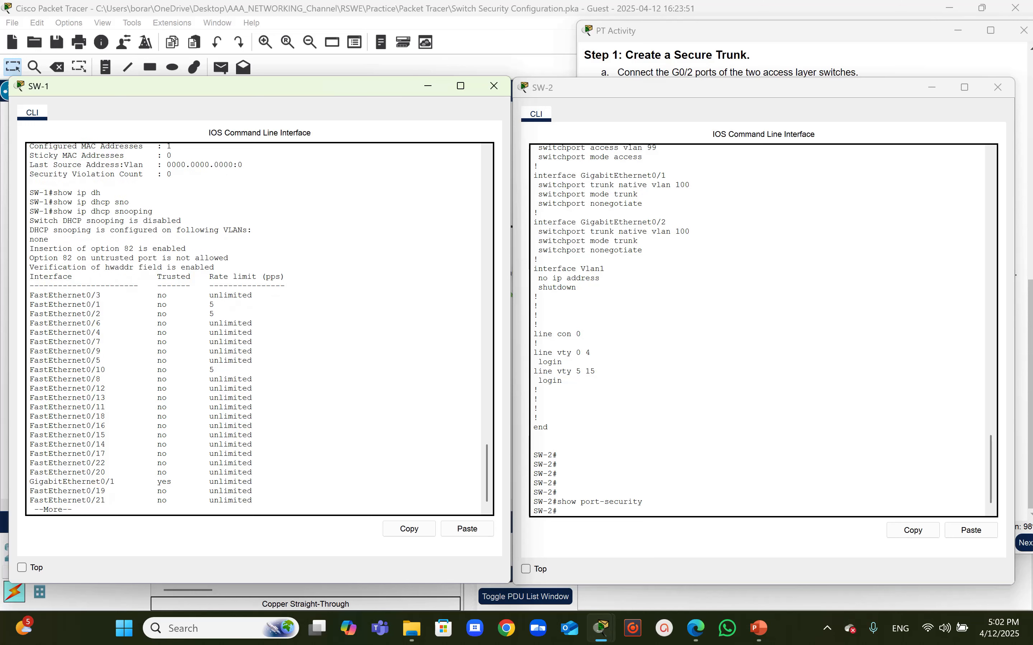
key("Return")
key("Return")
key("Return")
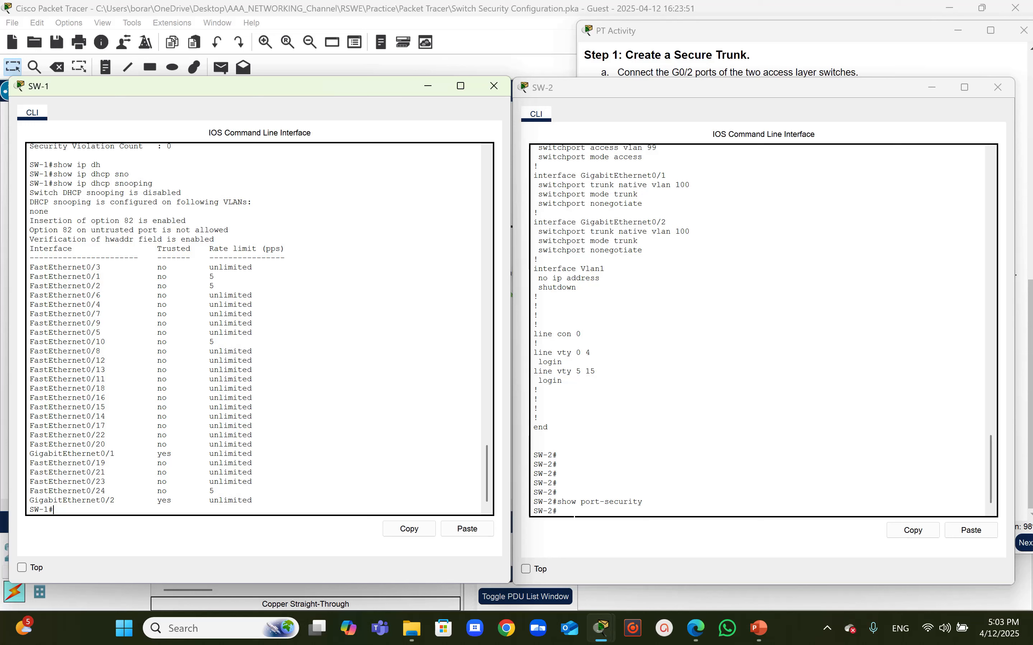
- Display SW-2's DHCP snooping status with the show ip dhcp snooping command
left_click(575, 515)
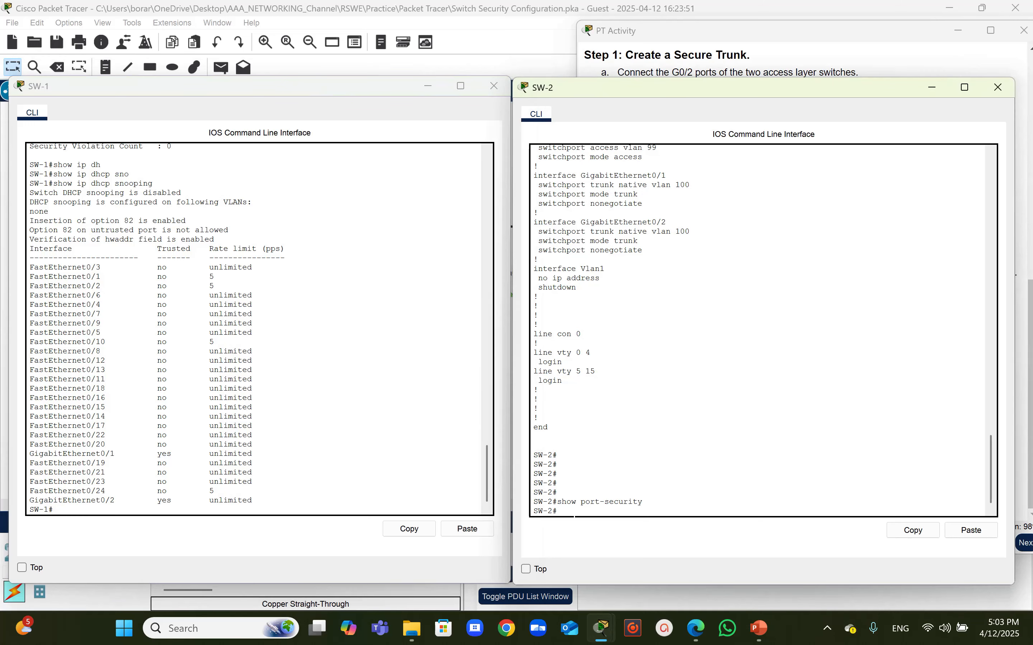
key("Up")
key("BackSpace")
key("BackSpace")
key("BackSpace")
key("BackSpace")
key("BackSpace")
key("BackSpace")
key("BackSpace")
key("BackSpace")
key("BackSpace")
key("BackSpace")
key("BackSpace")
key("BackSpace")
key("BackSpace")
type("ip d")
key("Tab")
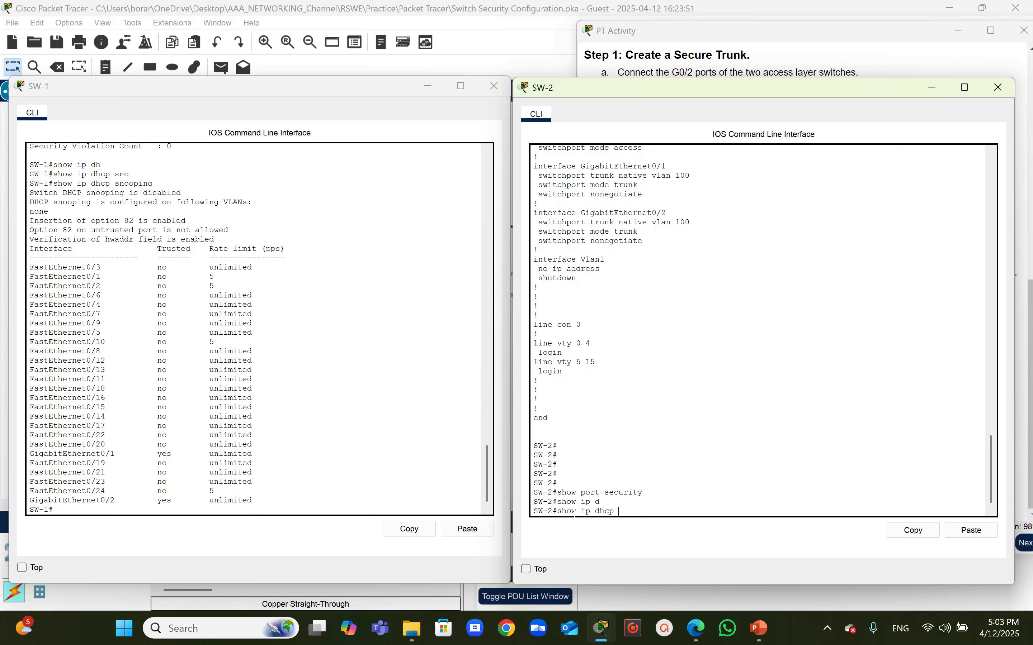
type("sn")
key("Tab")
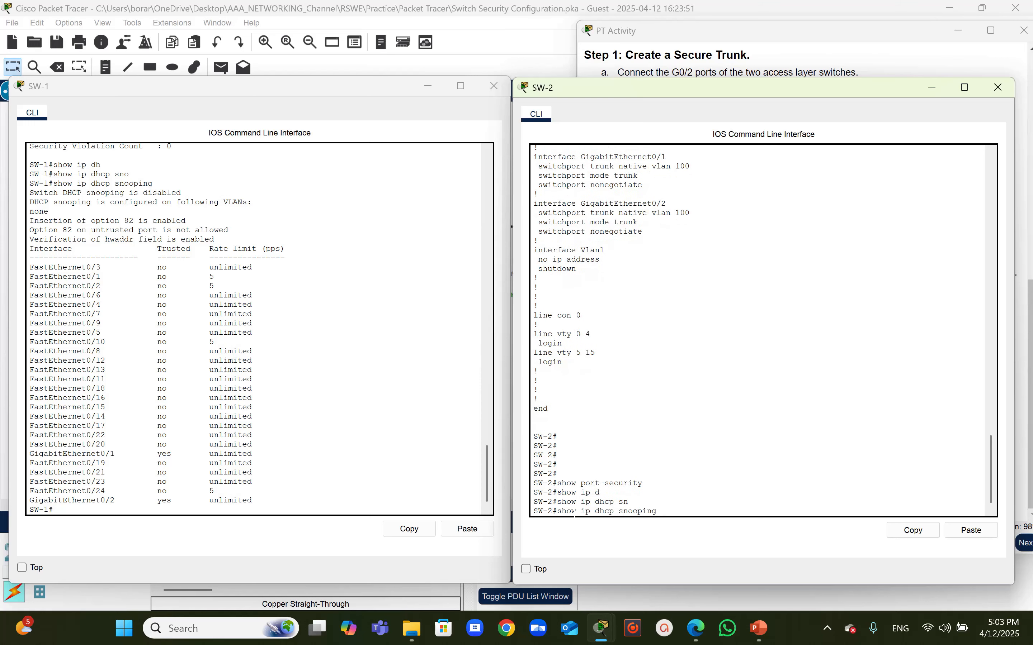
key("Return")
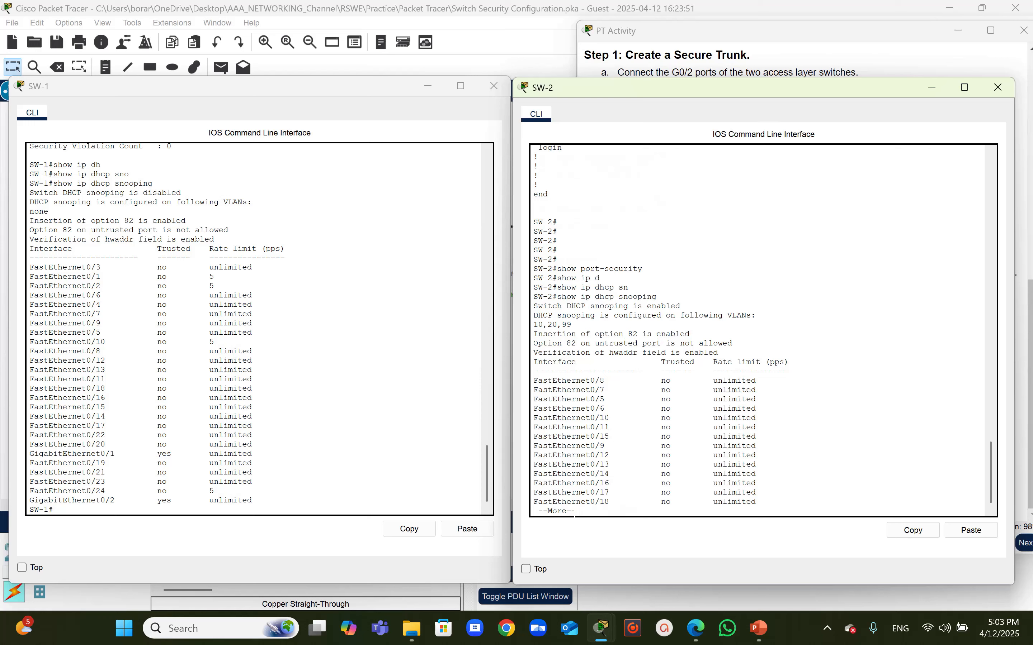
- Page through the rest of SW-2's DHCP snooping output, examining each interface's trust state and rate limit
key("Return")
key("Return")
key("Return")
key("Return")
key("Return")
key("Return")
key("Return")
key("Return")
key("Return")
key("Return")
key("Return")
key("Return")
key("Return")
key("Return")
key("Return")
key("Return")
key("Return")
key("Return")
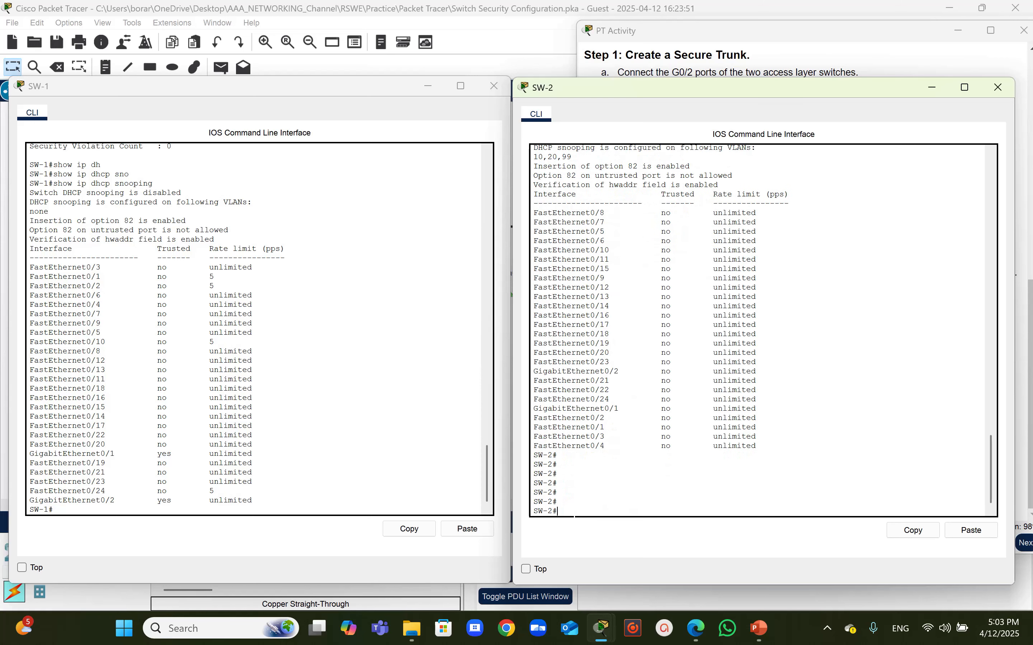
key("Return")
key("Return")
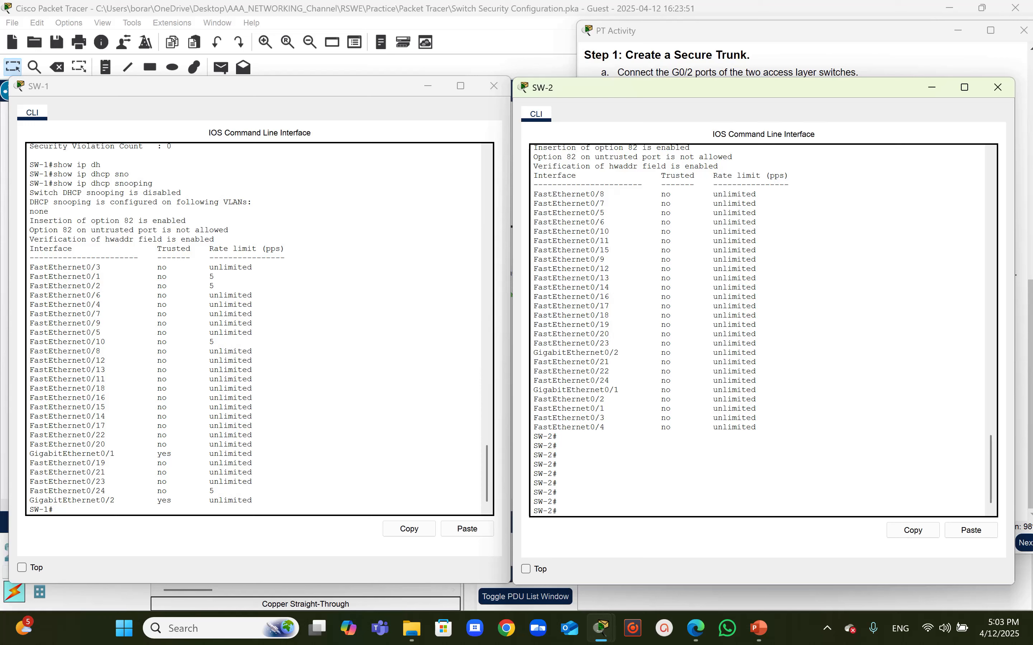
- Display SW-1's spanning-tree summary with show spanning-tree summary to check its PortFast and BPDU Guard defaults
left_click(62, 514)
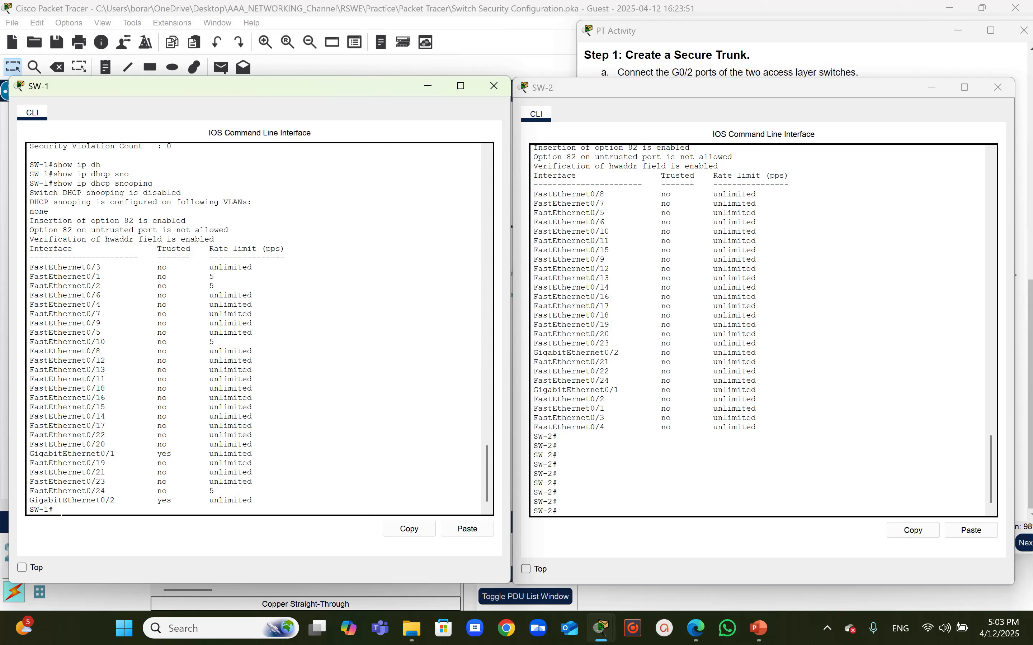
type("show spa")
key("Tab")
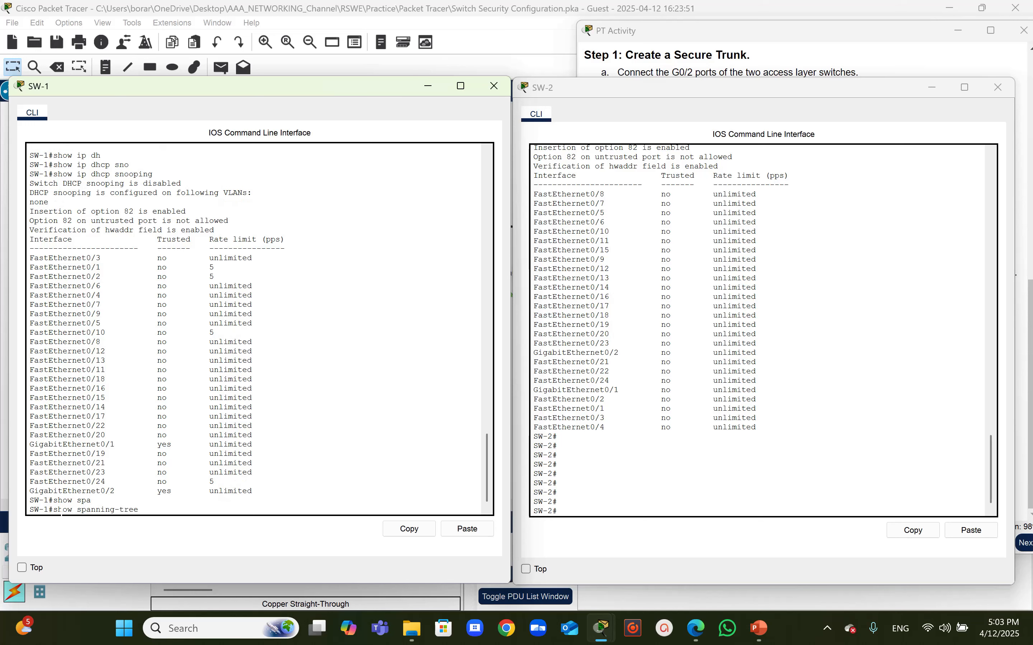
type("summ")
key("Tab")
key("Return")
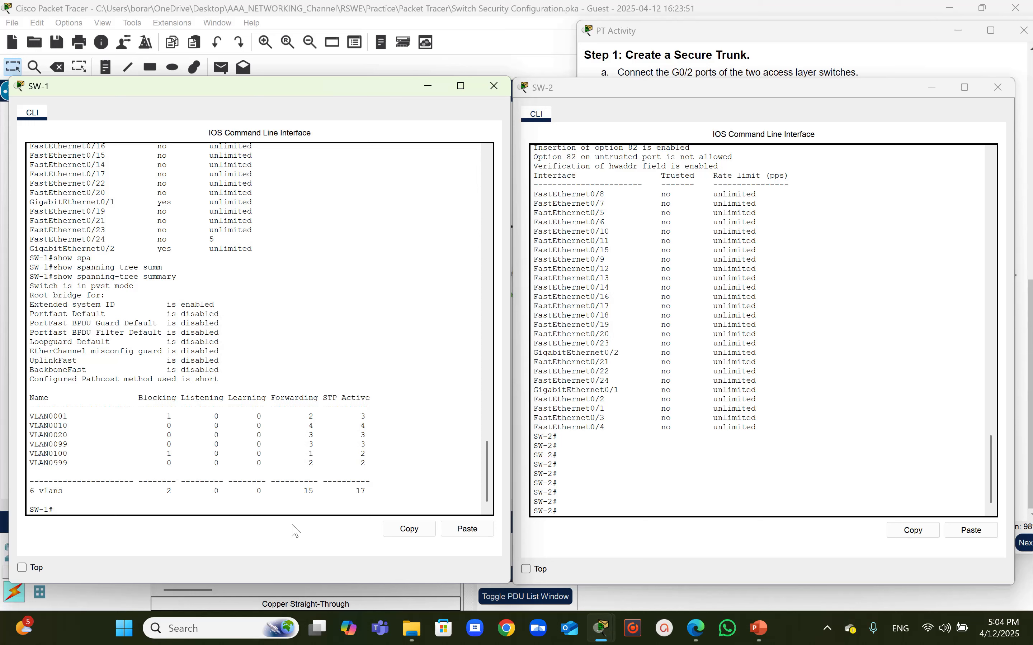
- Run show spanning-tree summary on SW-2 to check its PortFast and BPDU Guard defaults
left_click(574, 510)
type("sho")
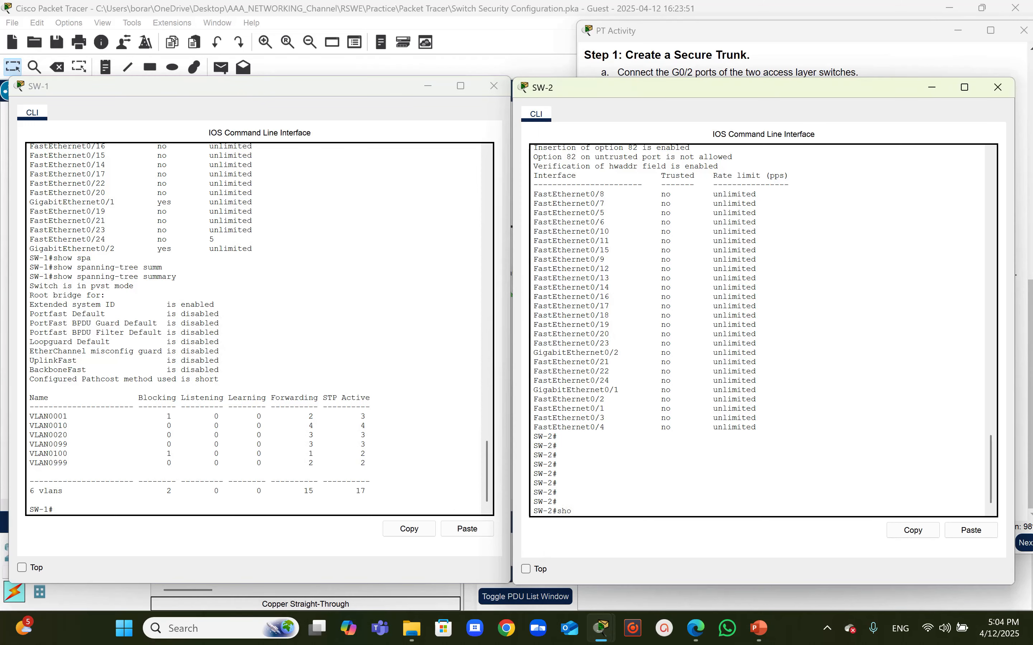
type("w spa")
key("Tab")
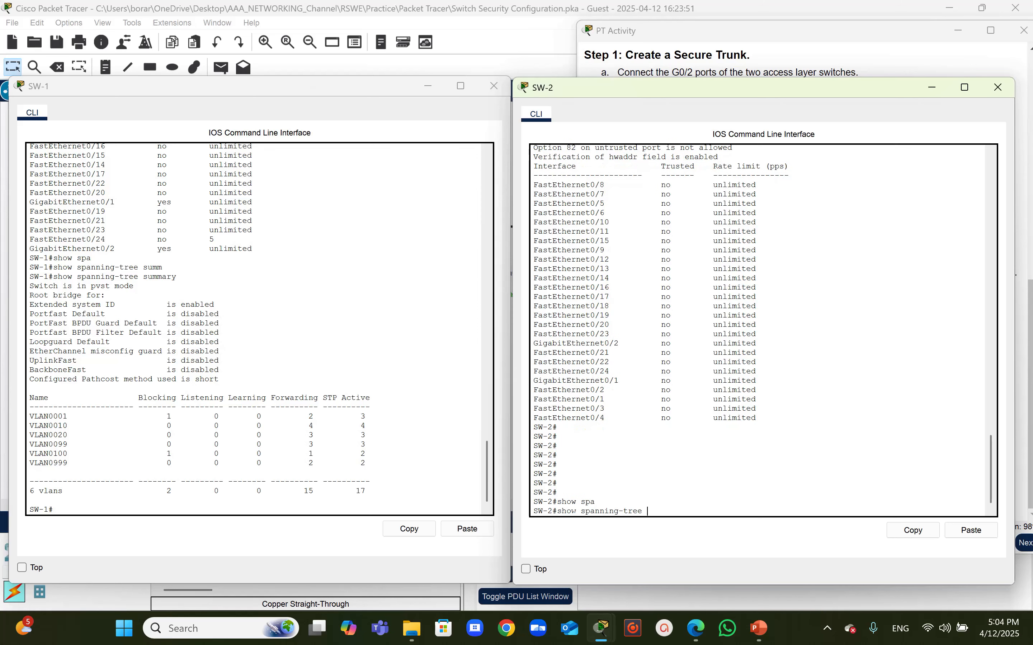
type("sum")
key("Tab")
key("Return")
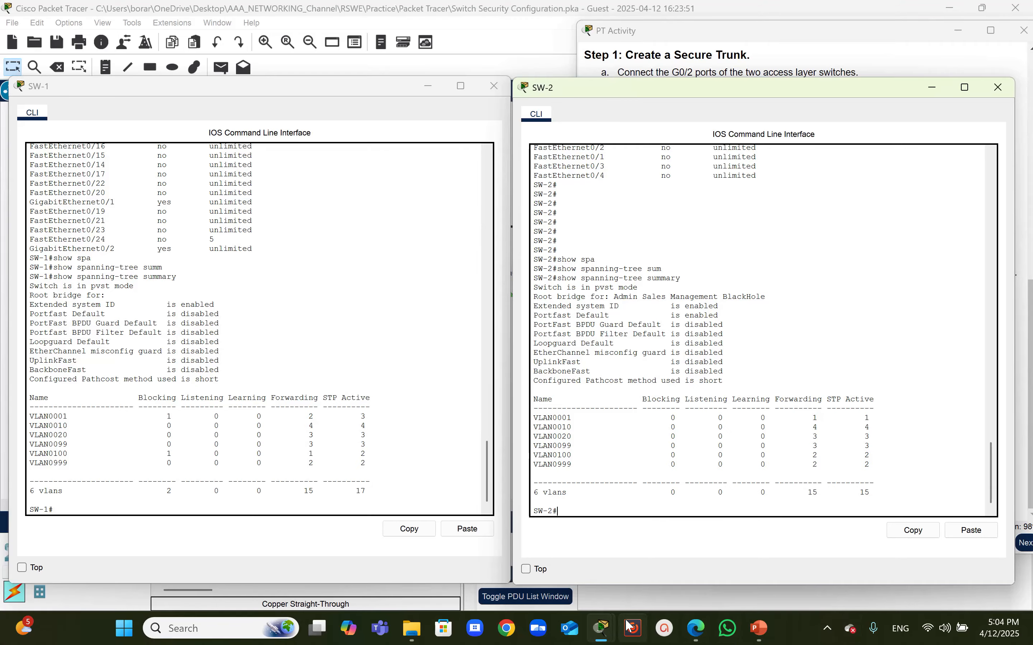
- Switch to the Practice presentation in PowerPoint and show its closing slide 3
mouse_move(597, 640)
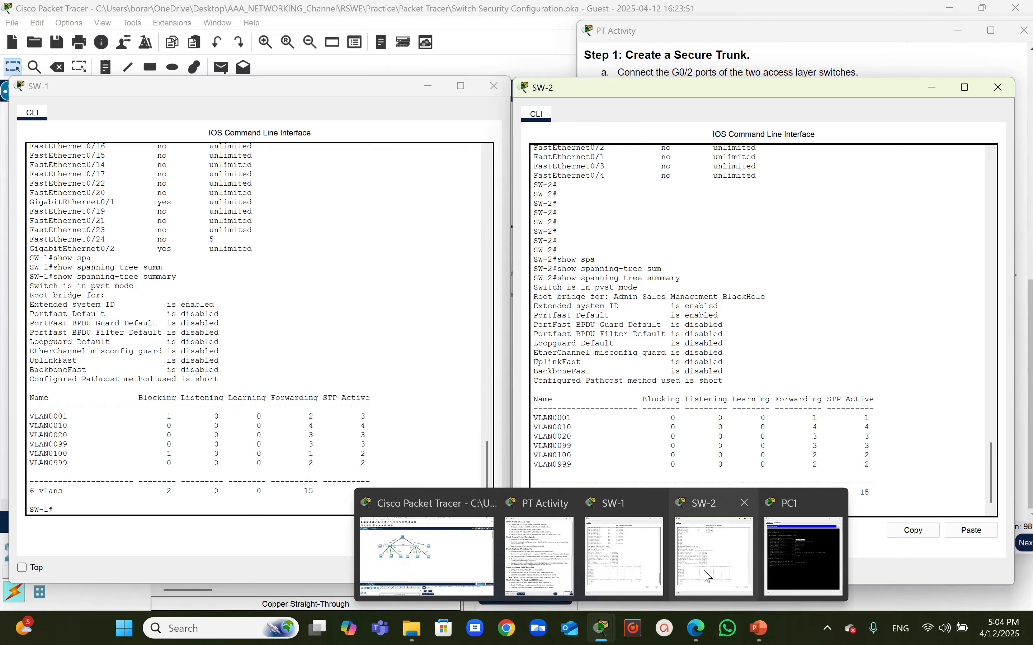
mouse_move(537, 559)
mouse_move(456, 544)
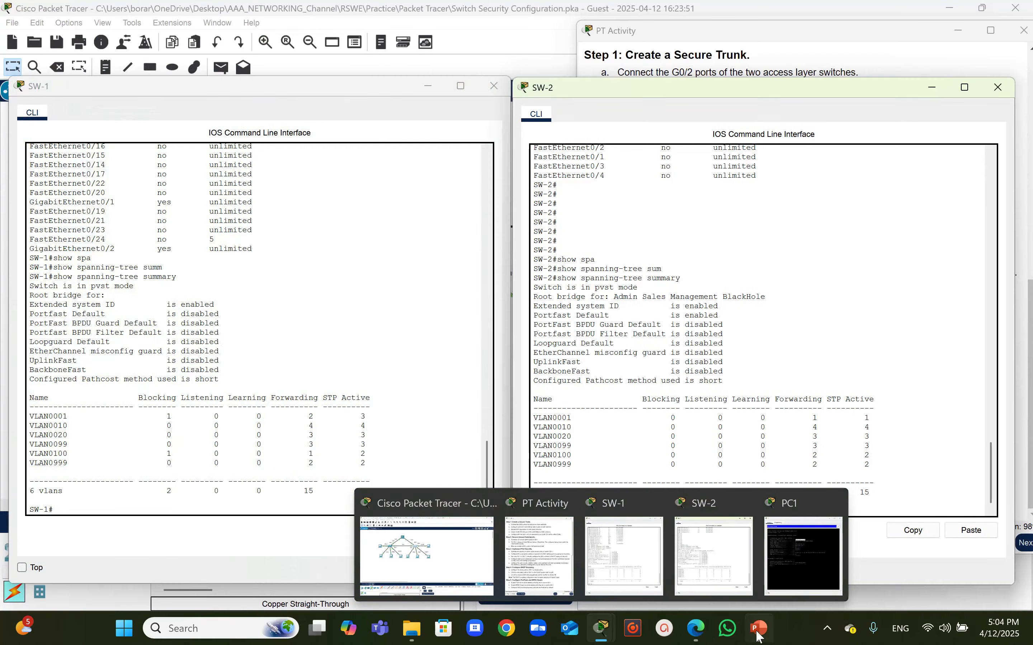
left_click(761, 636)
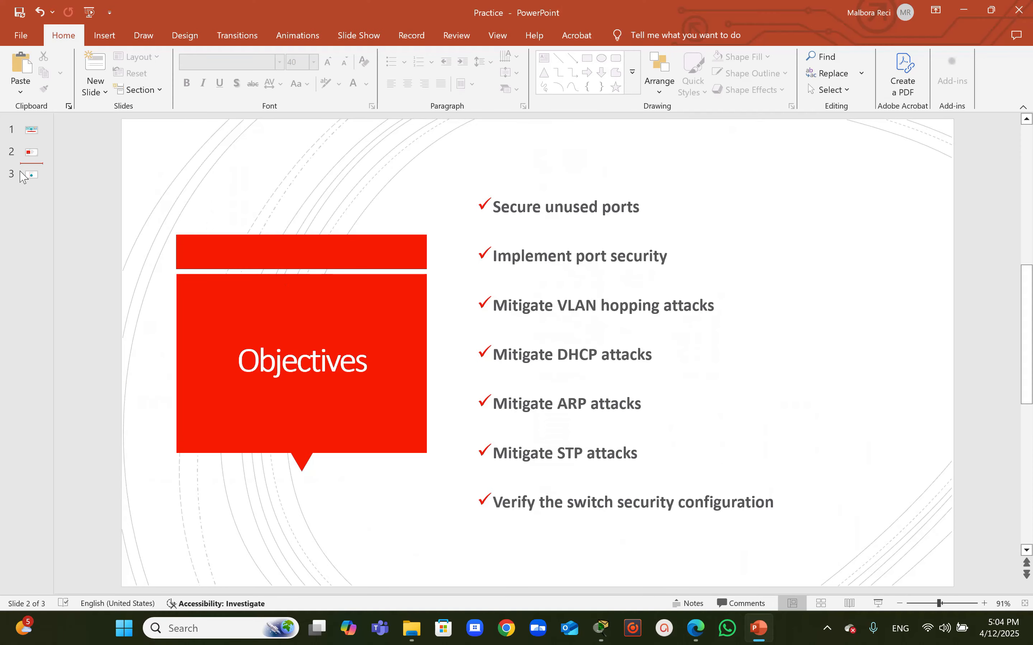
left_click(30, 178)
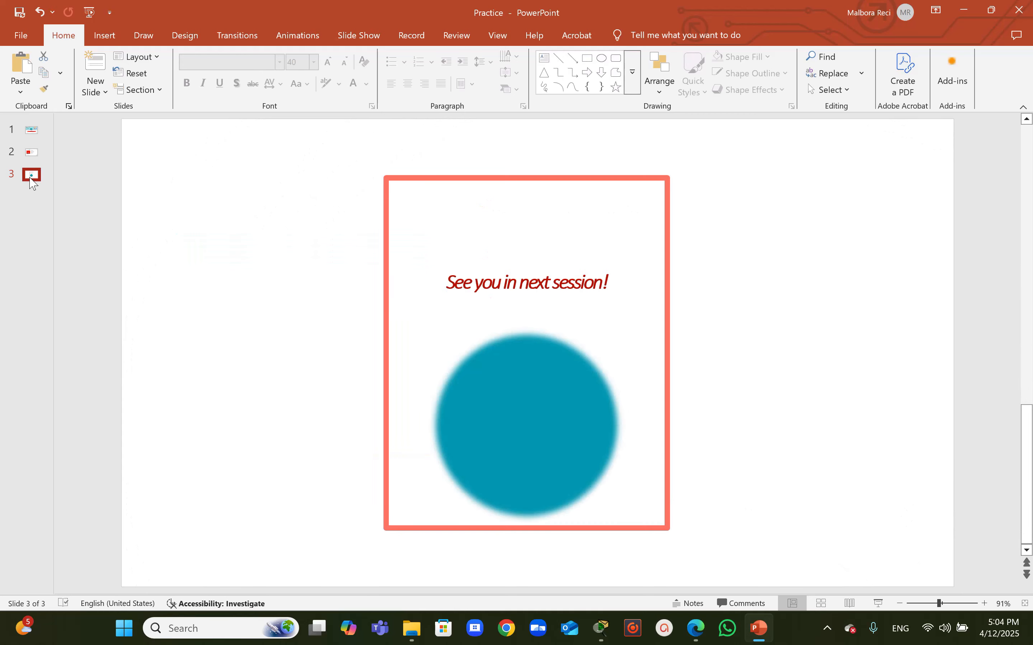